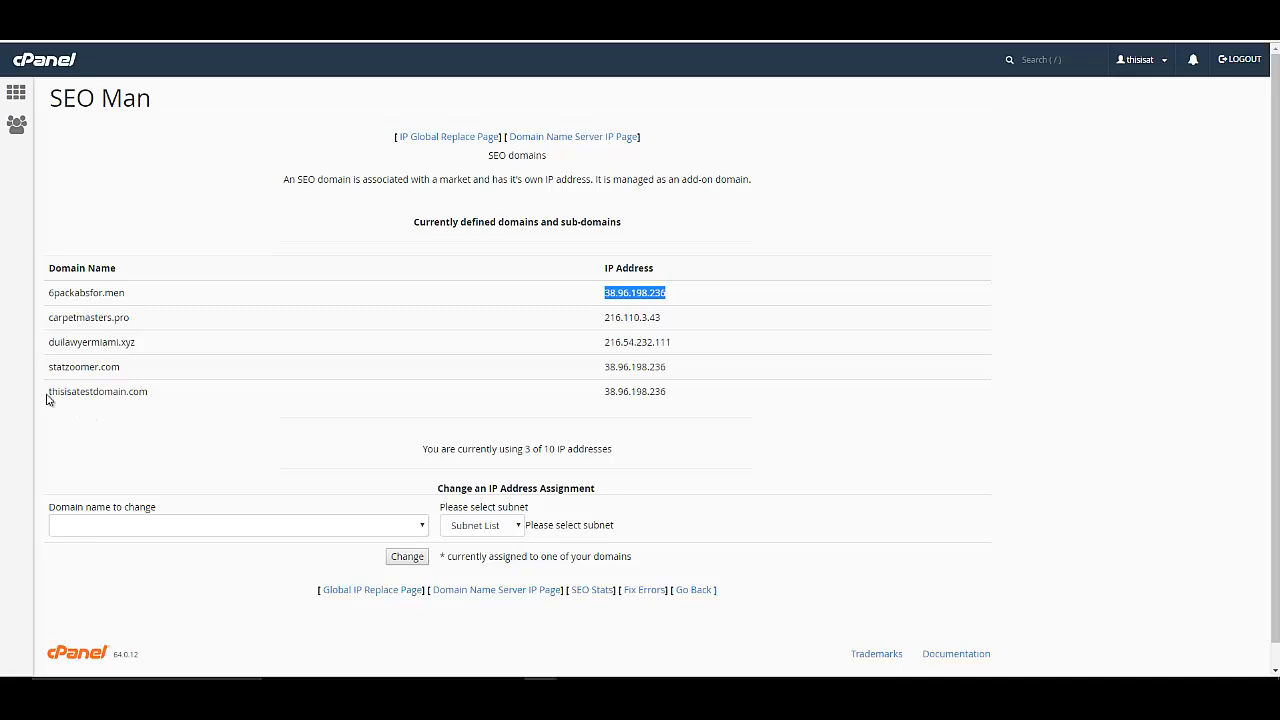
Highlight thisisatestdomain.com and its IP in the SEO Man table, then switch to the Index of / tab.
drag(47, 393, 149, 394)
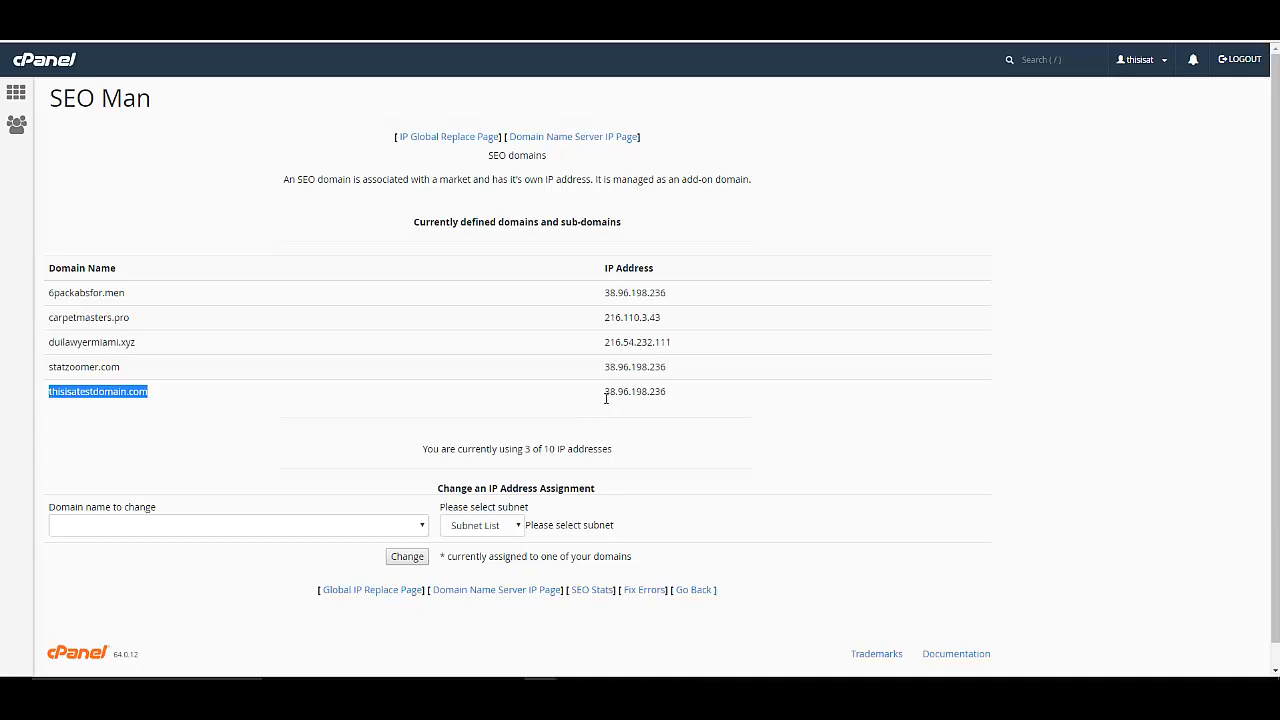
drag(605, 394, 668, 395)
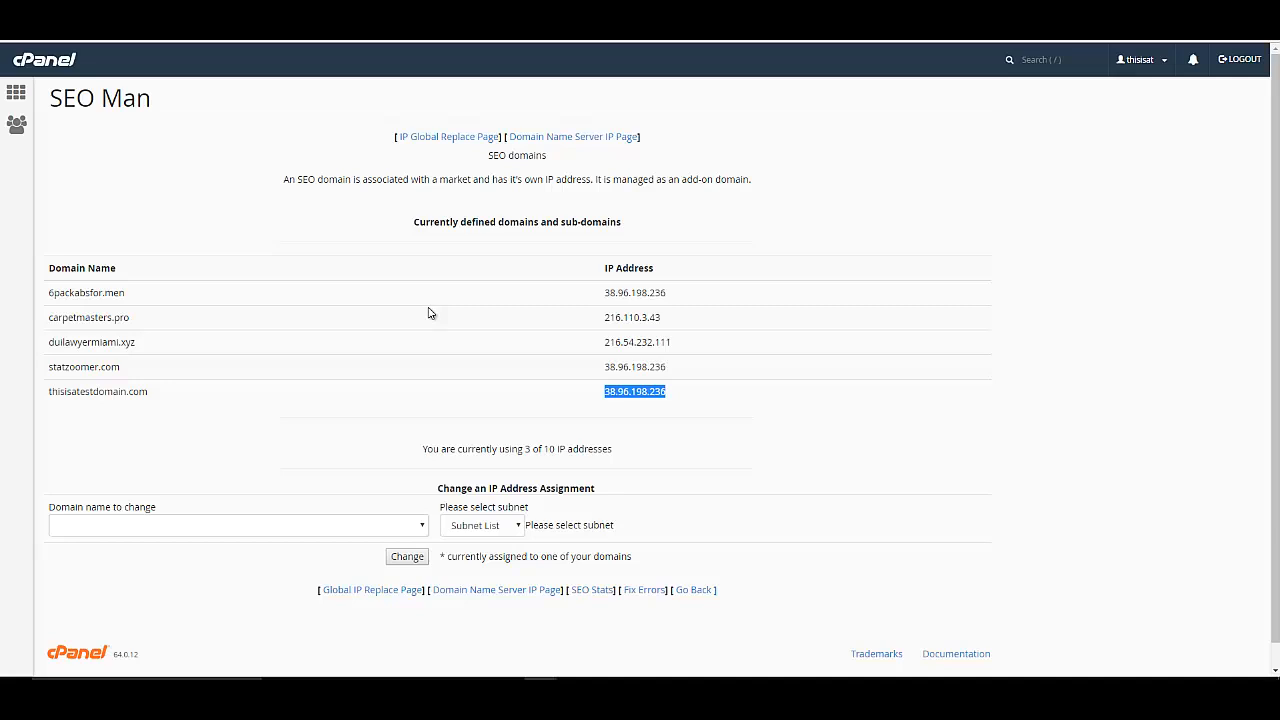
mouse_move(152, 391)
mouse_down()
mouse_move(42, 400)
mouse_move(148, 413)
mouse_up()
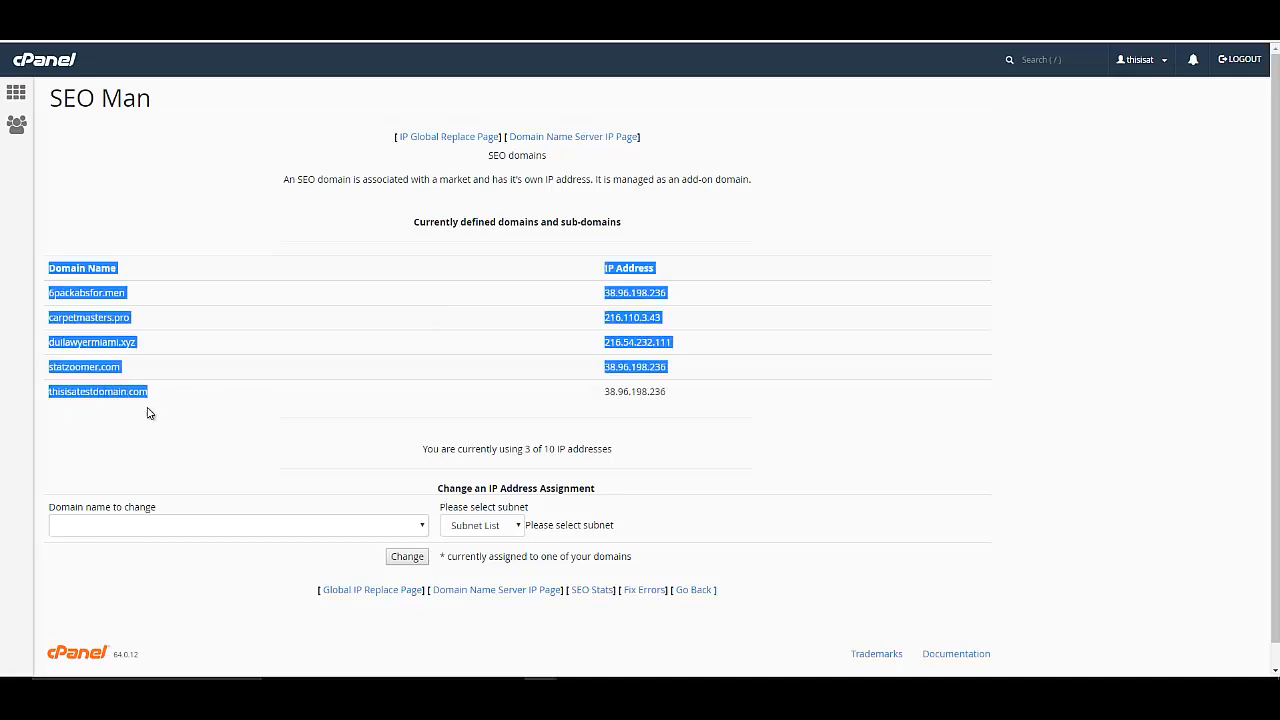
click(163, 405)
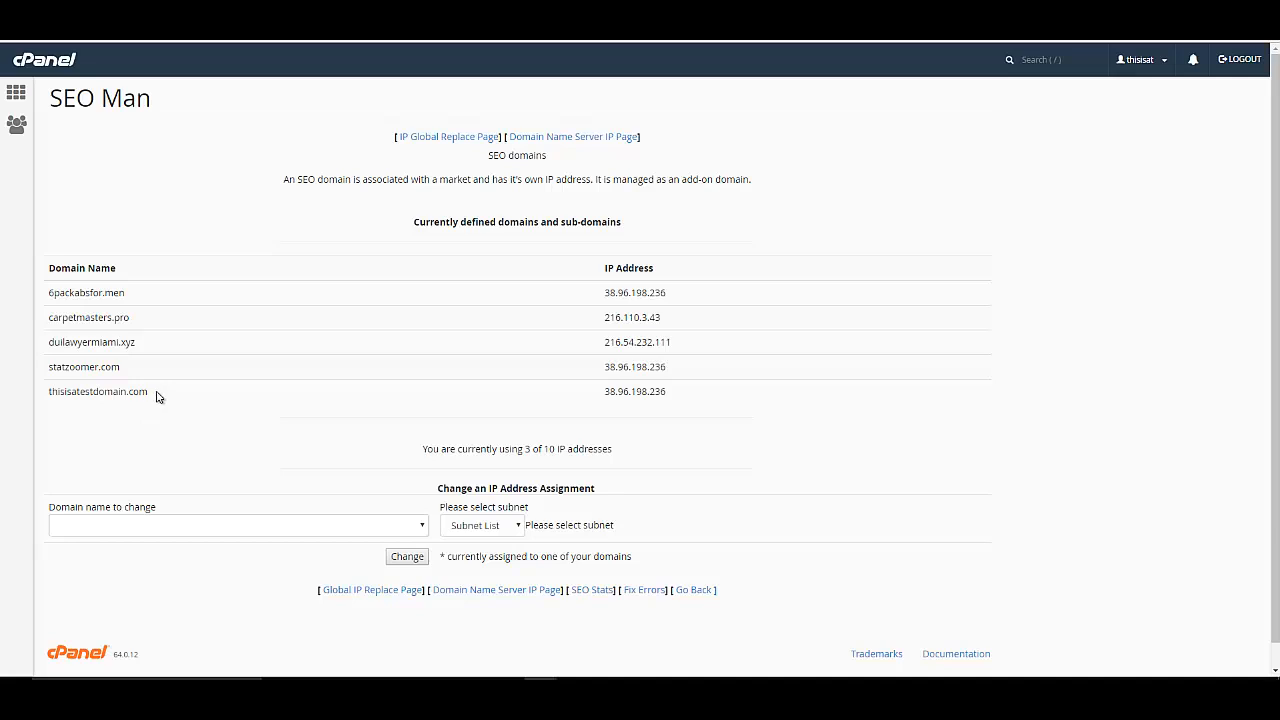
drag(157, 394, 47, 392)
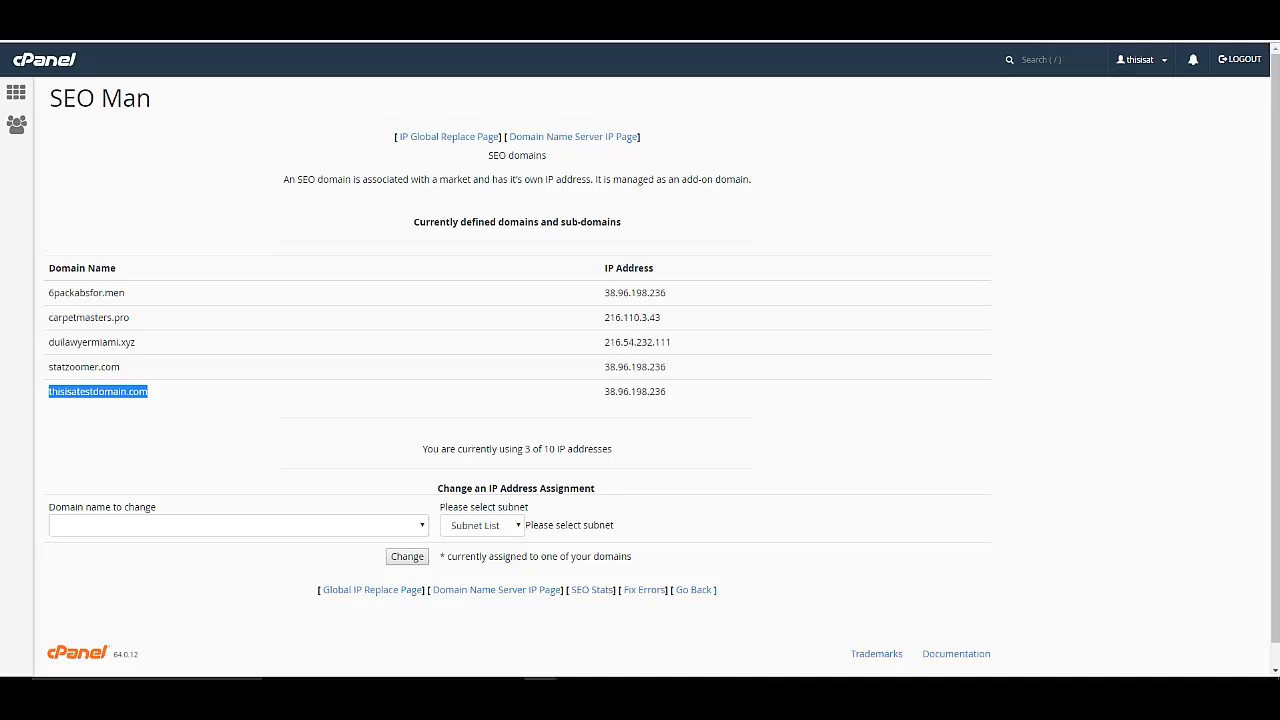
key(ctrl+Tab)
From cPanel home, open File Manager and enter the public_html folder.
click(19, 95)
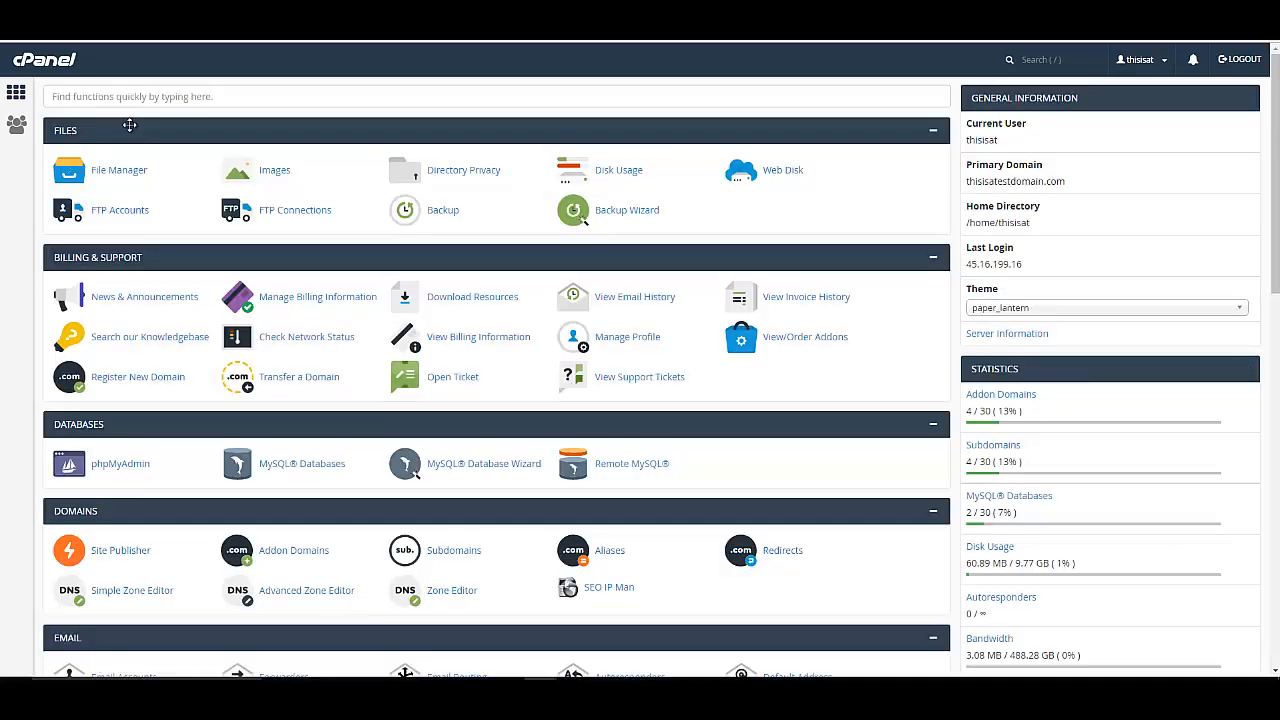
click(125, 171)
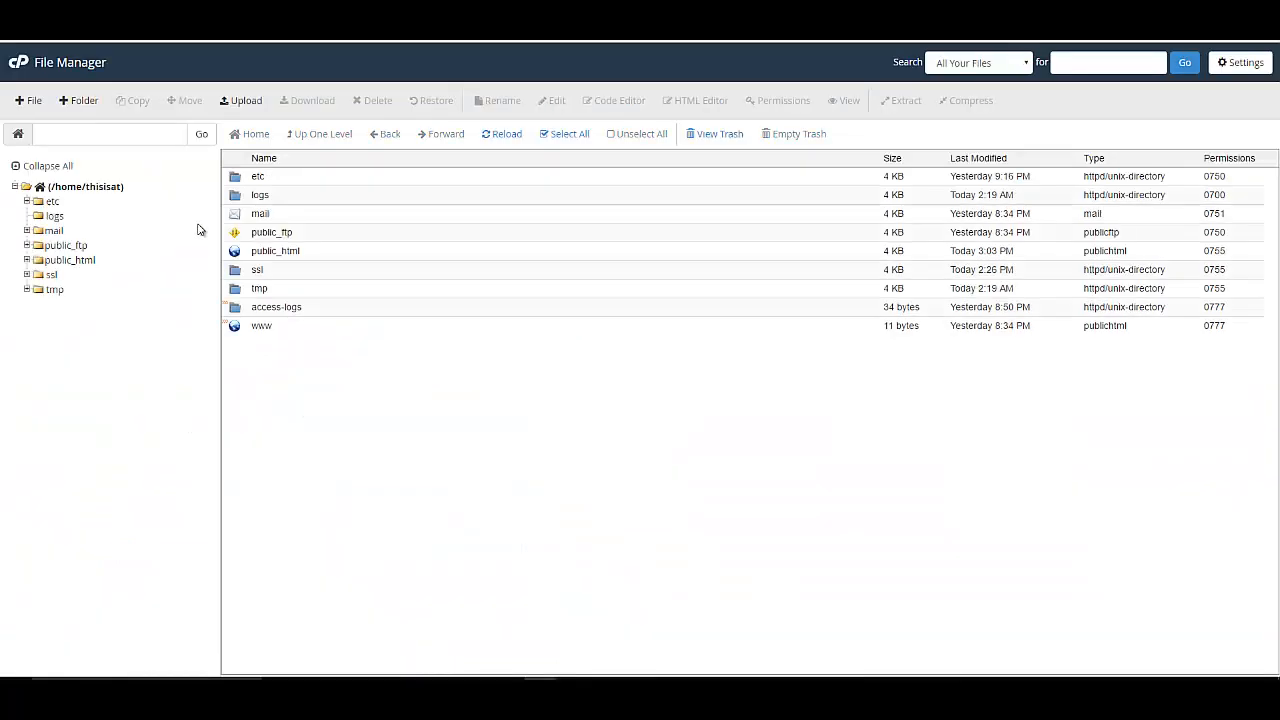
double_click(265, 251)
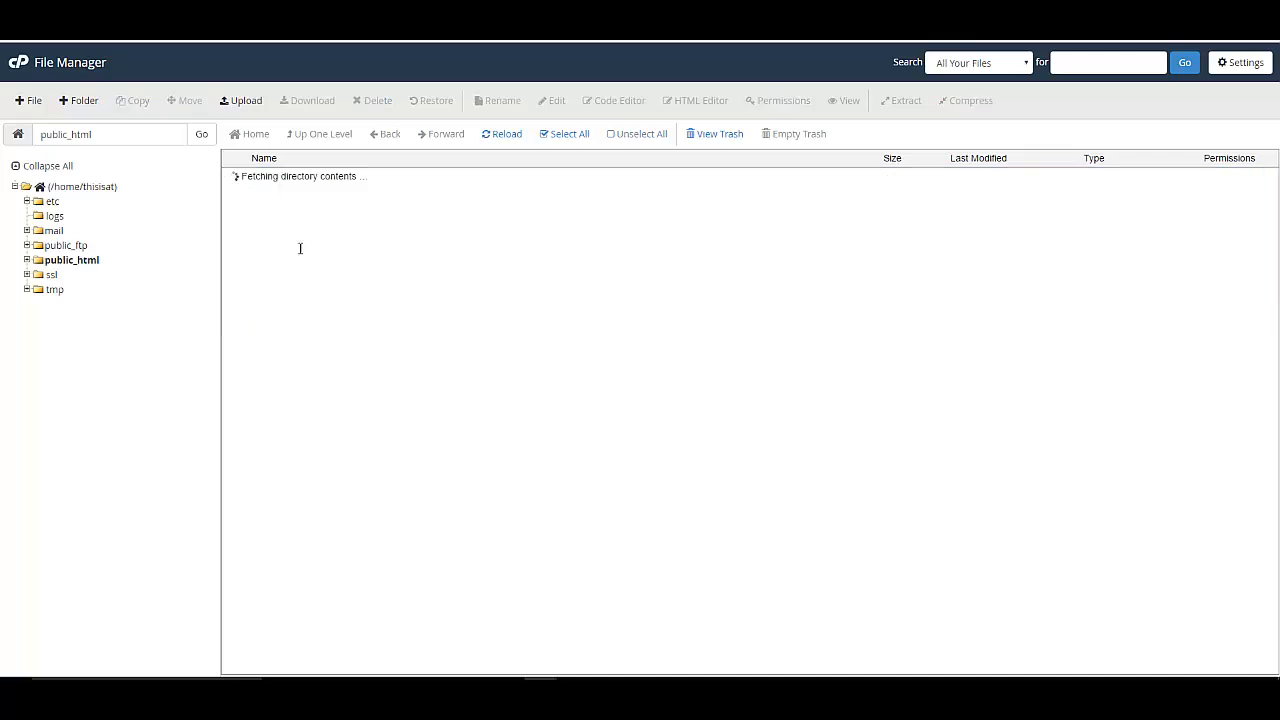
Create a new index.html file in public_html and open it in the text editor.
click(29, 101)
text(index.html)
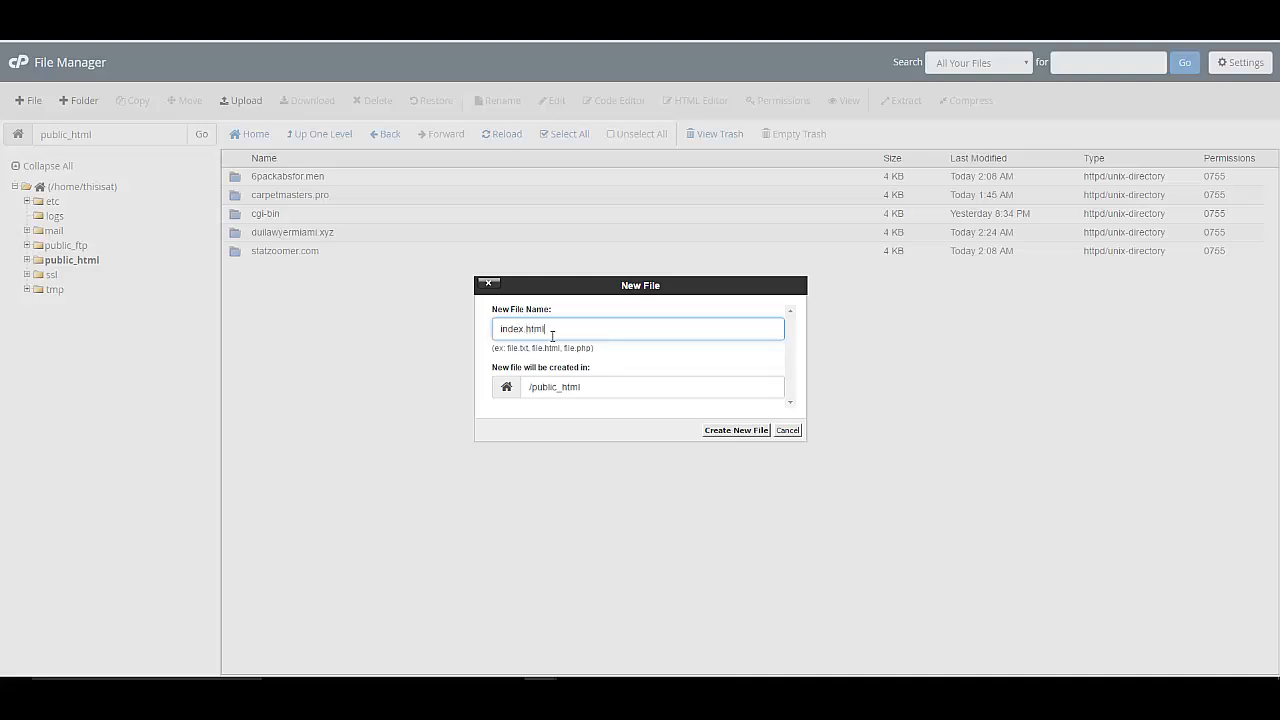
click(728, 431)
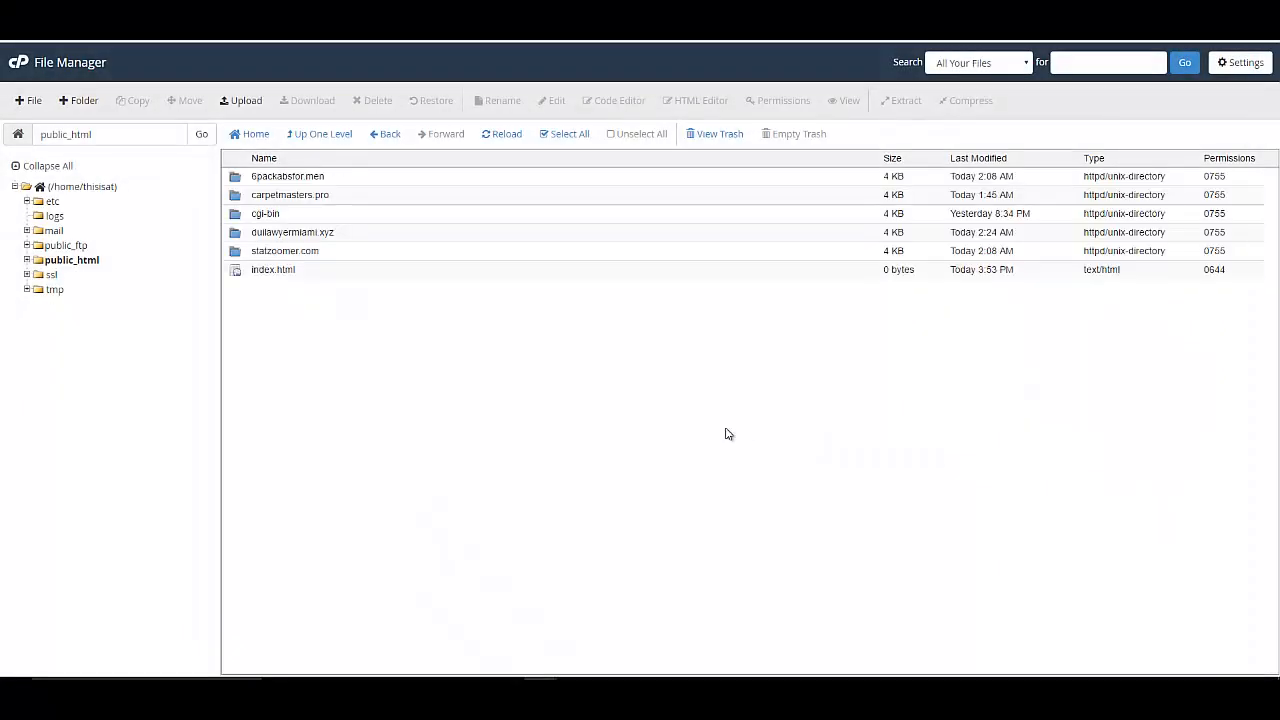
click(240, 272)
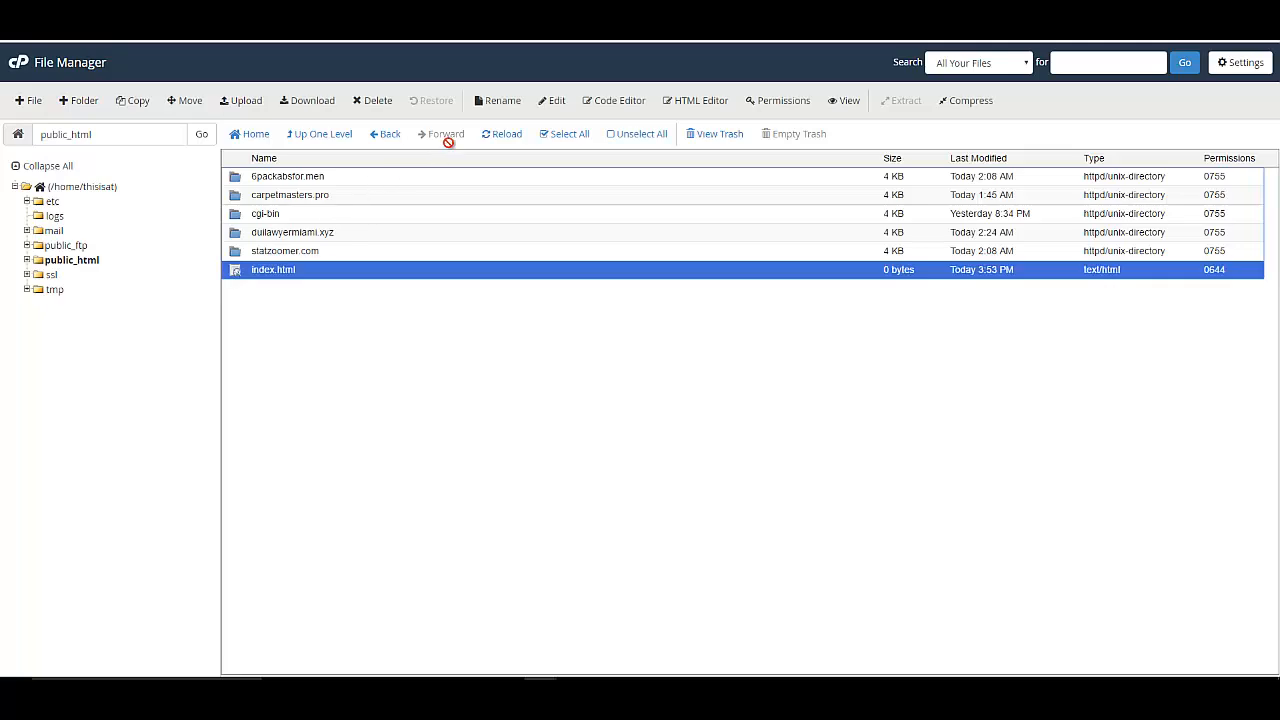
click(553, 103)
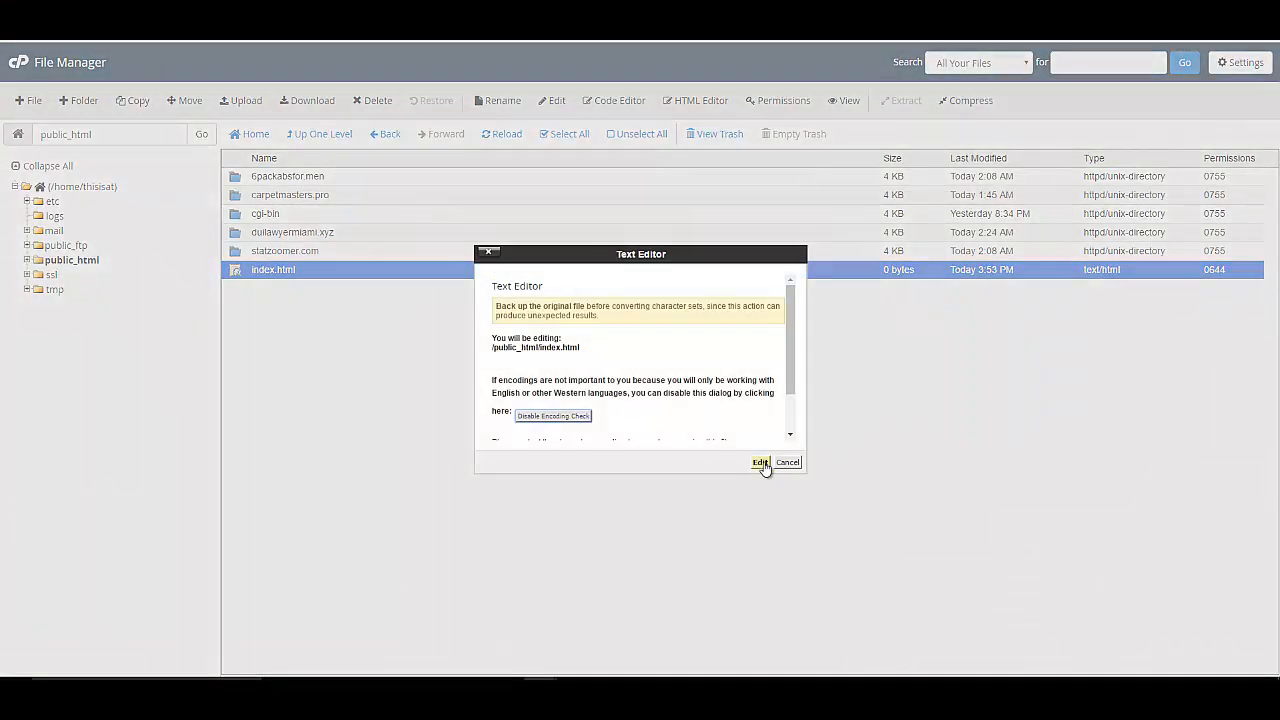
click(763, 465)
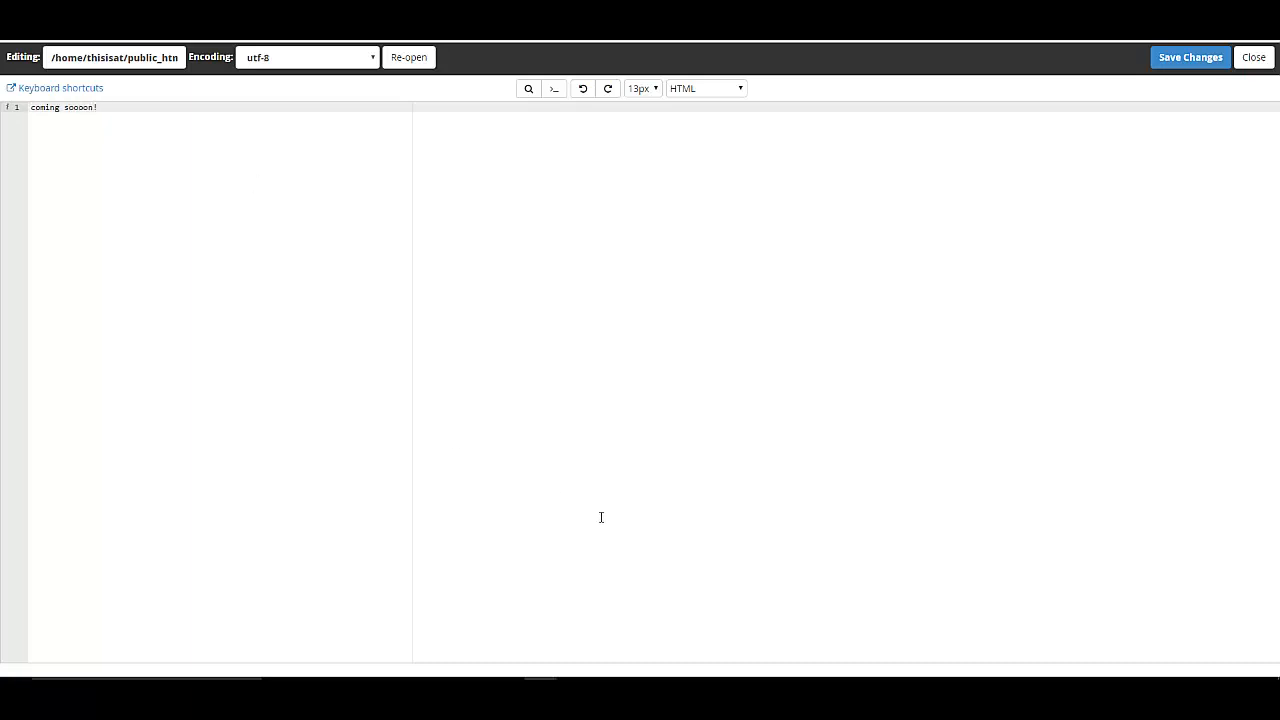
Save the coming-soon index.html, reload the site, and look up 6packabsfor.men's IP 38.96.198.236.
click(1178, 57)
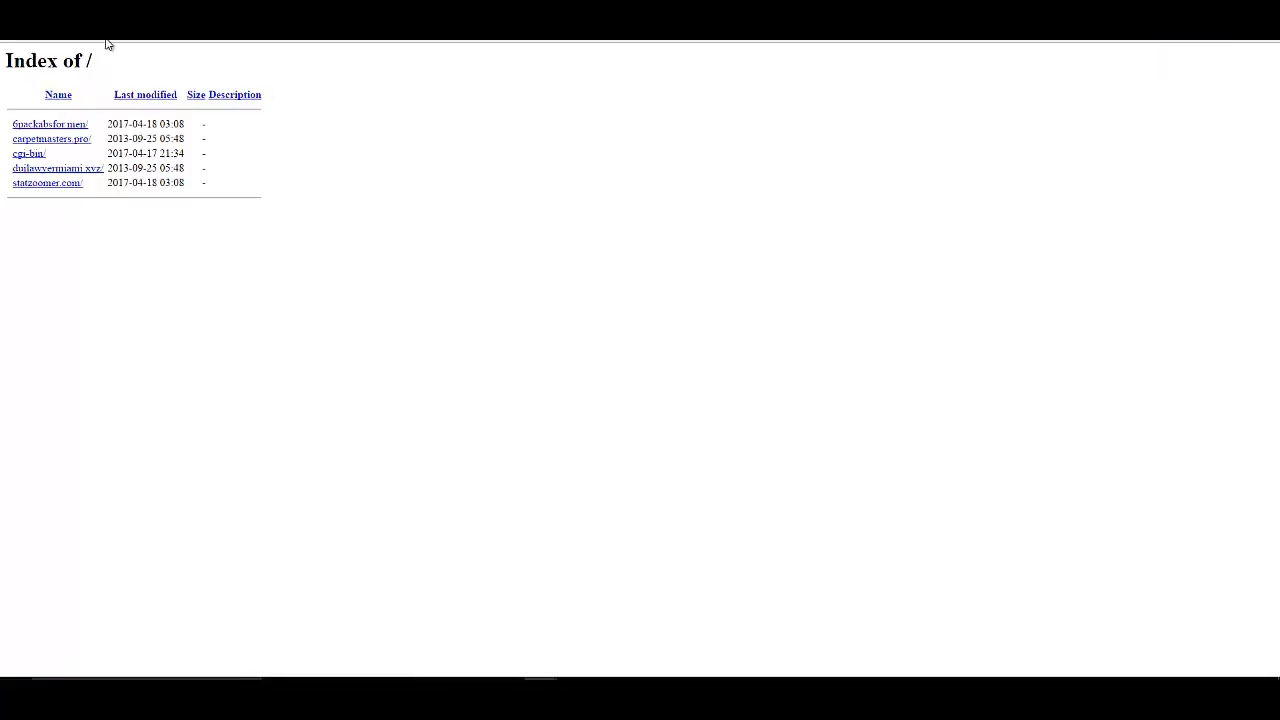
key(F5)
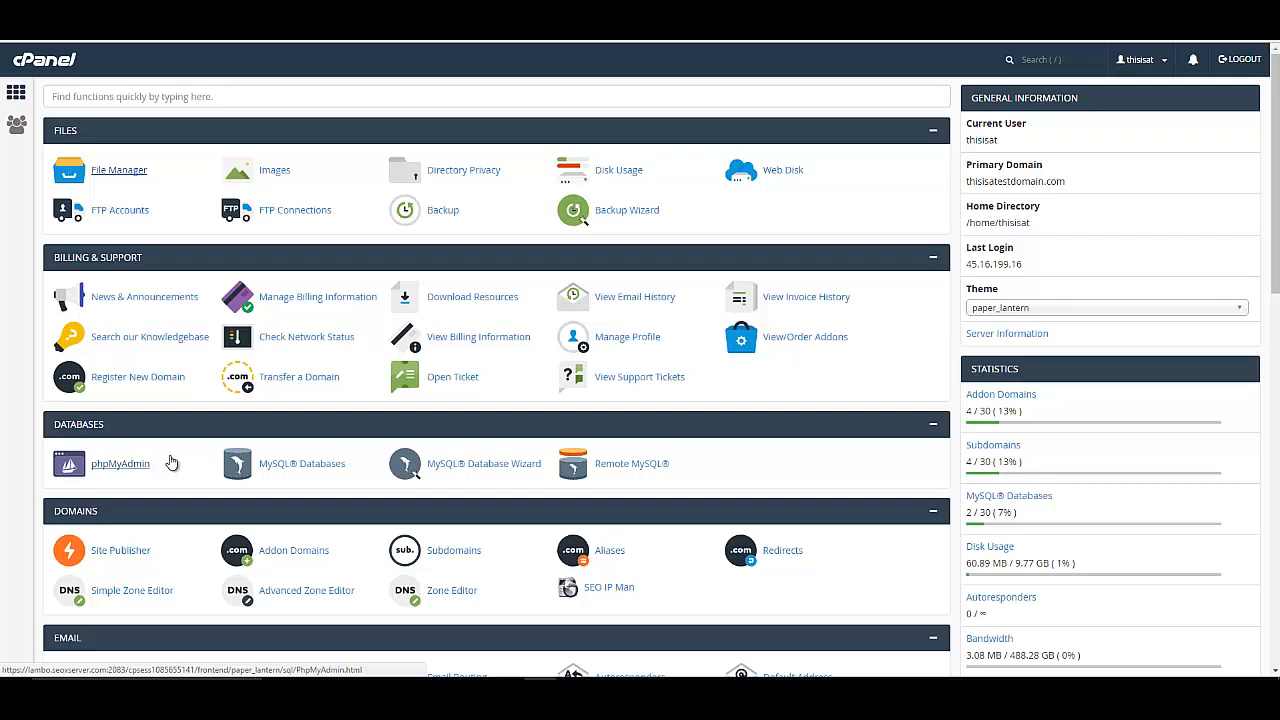
click(297, 550)
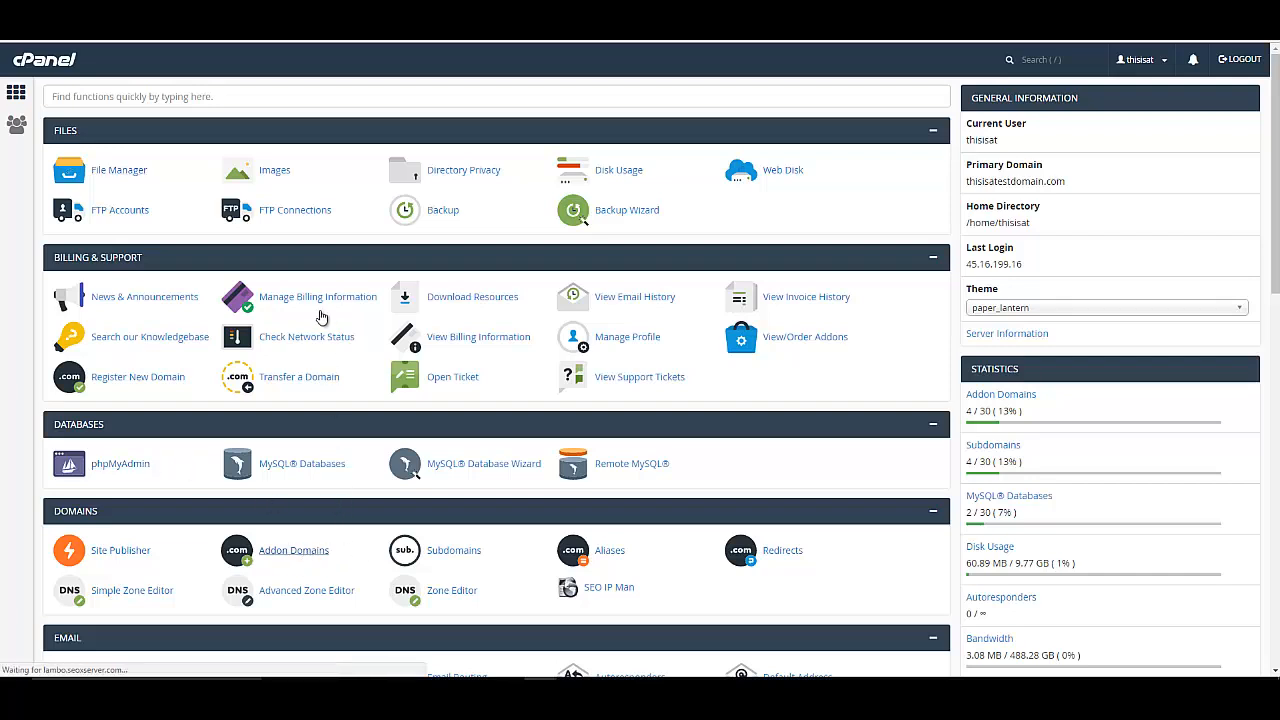
click(15, 94)
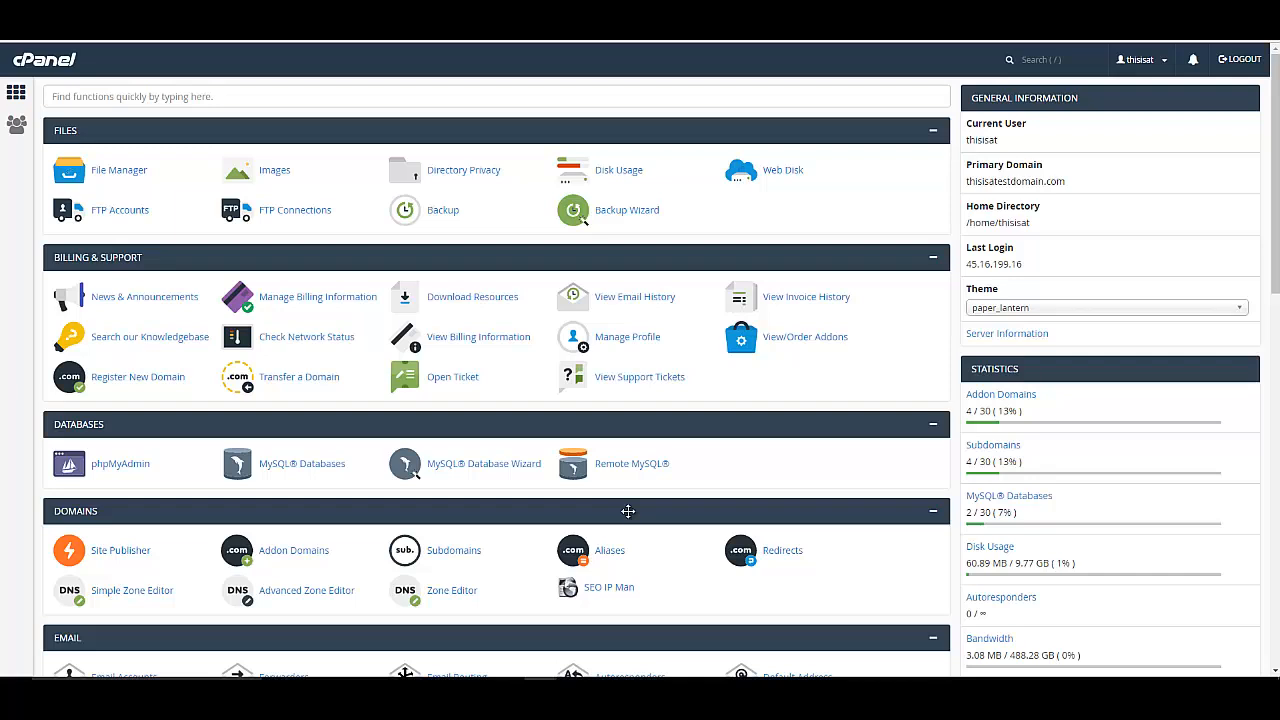
click(598, 588)
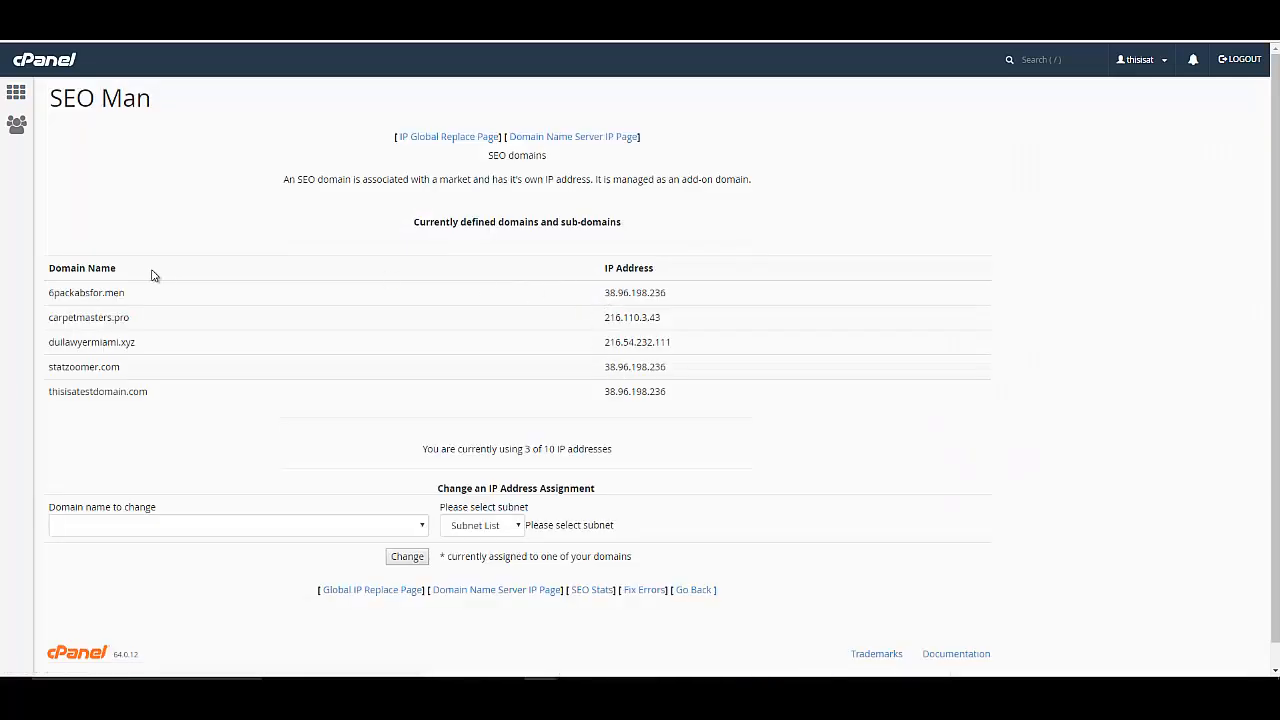
drag(603, 297, 698, 303)
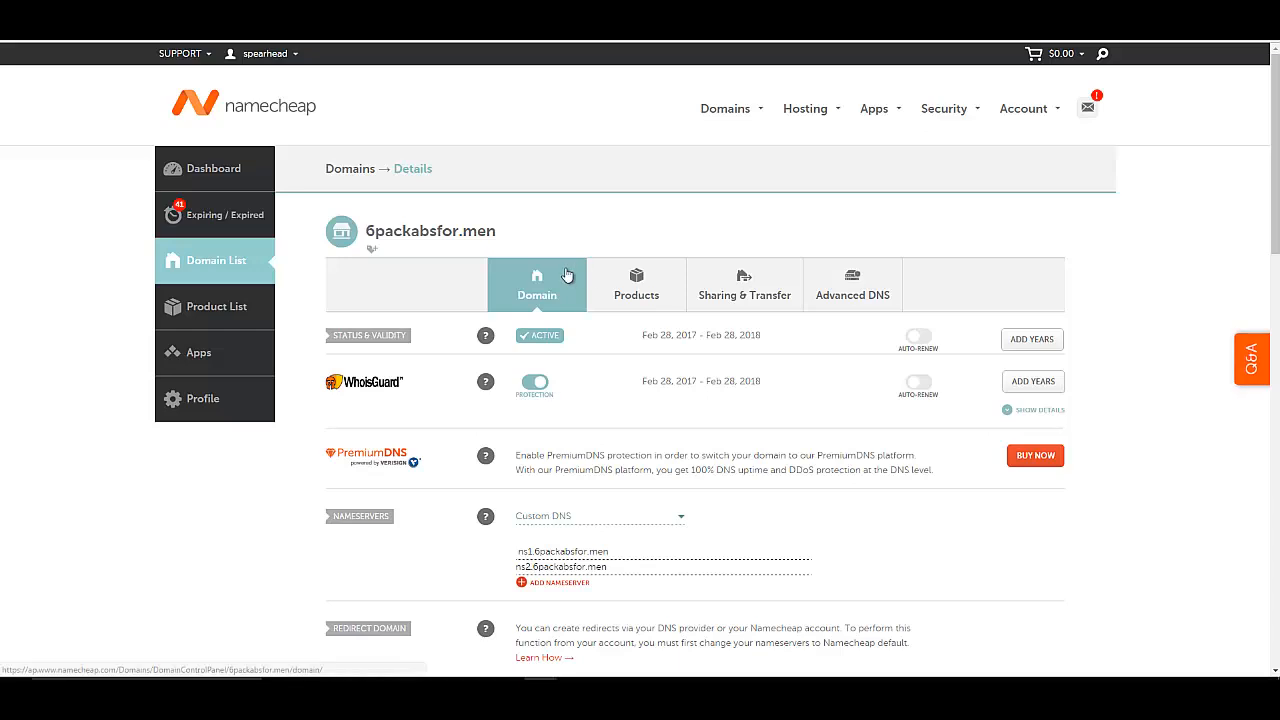
In Namecheap Advanced DNS, verify ns1 and ns2.6packabsfor.men both point to 38.96.198.236.
click(850, 300)
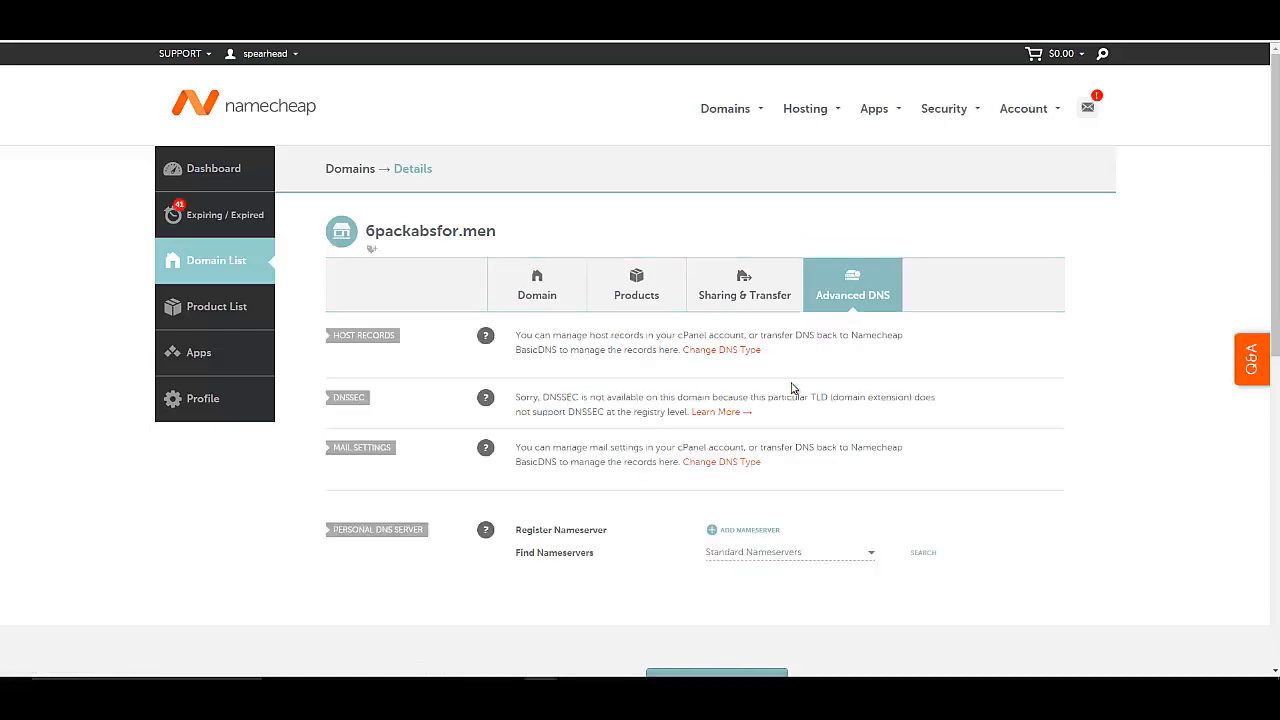
scroll(793, 388, down, 2)
click(923, 353)
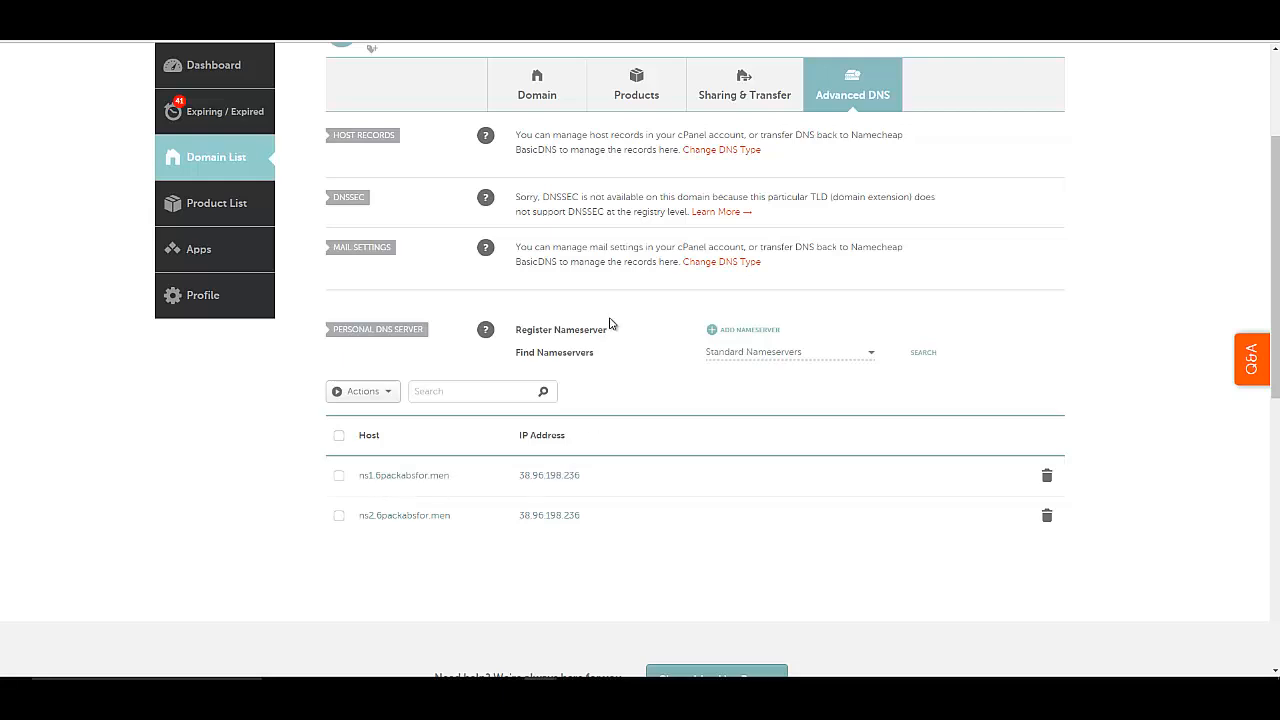
scroll(568, 234, up, 2)
click(545, 220)
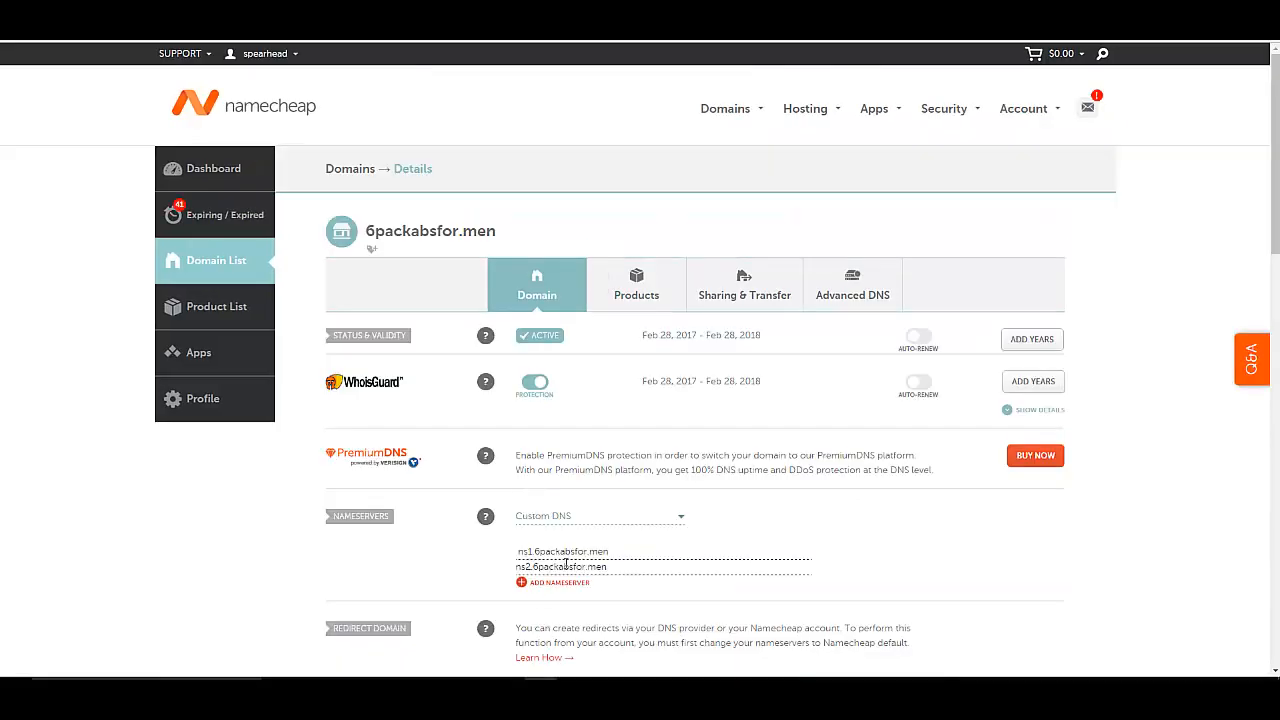
click(851, 298)
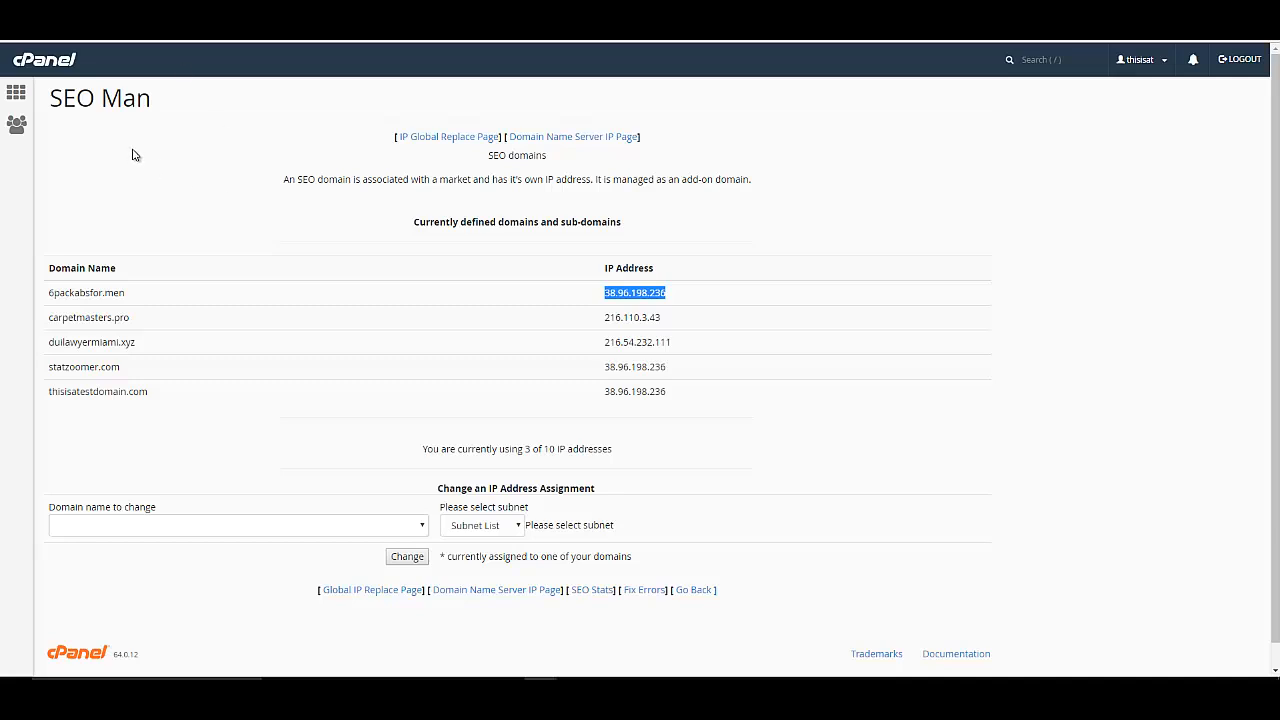
Search cPanel's features for 'lets' and open the Let's Encrypt SSL page.
click(16, 93)
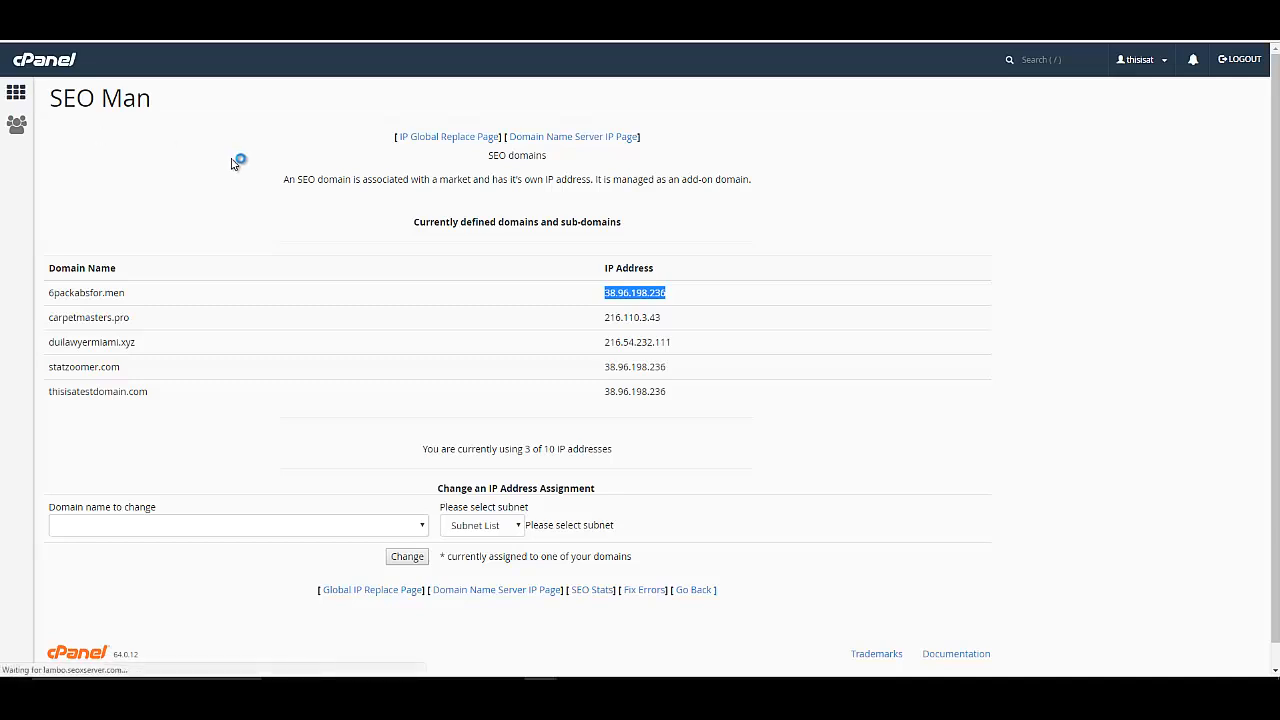
click(1043, 61)
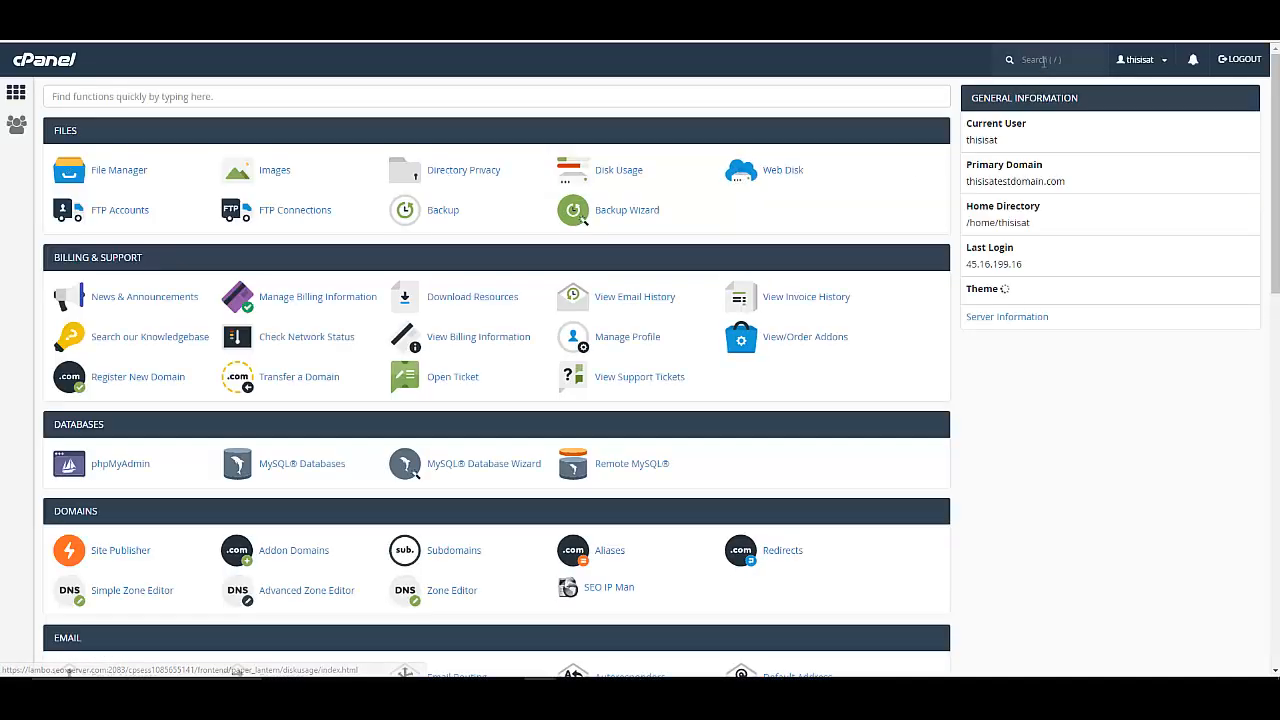
text(lets)
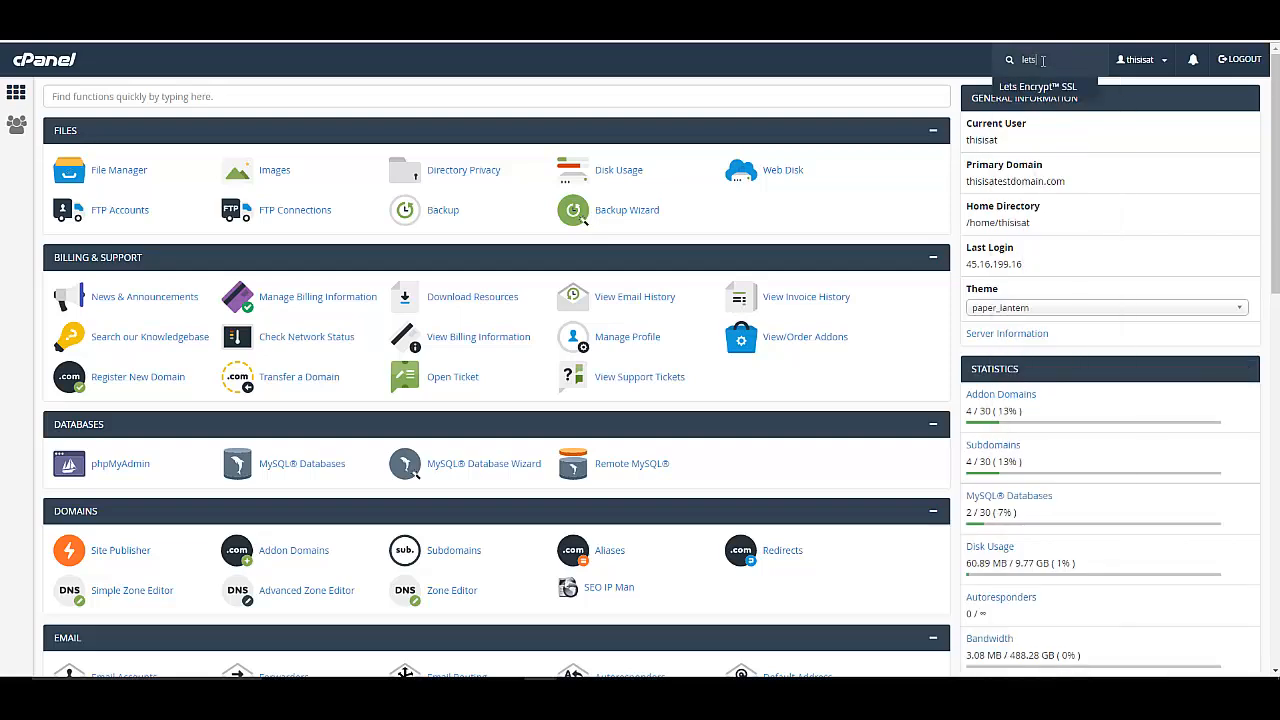
scroll(517, 326, down, 3)
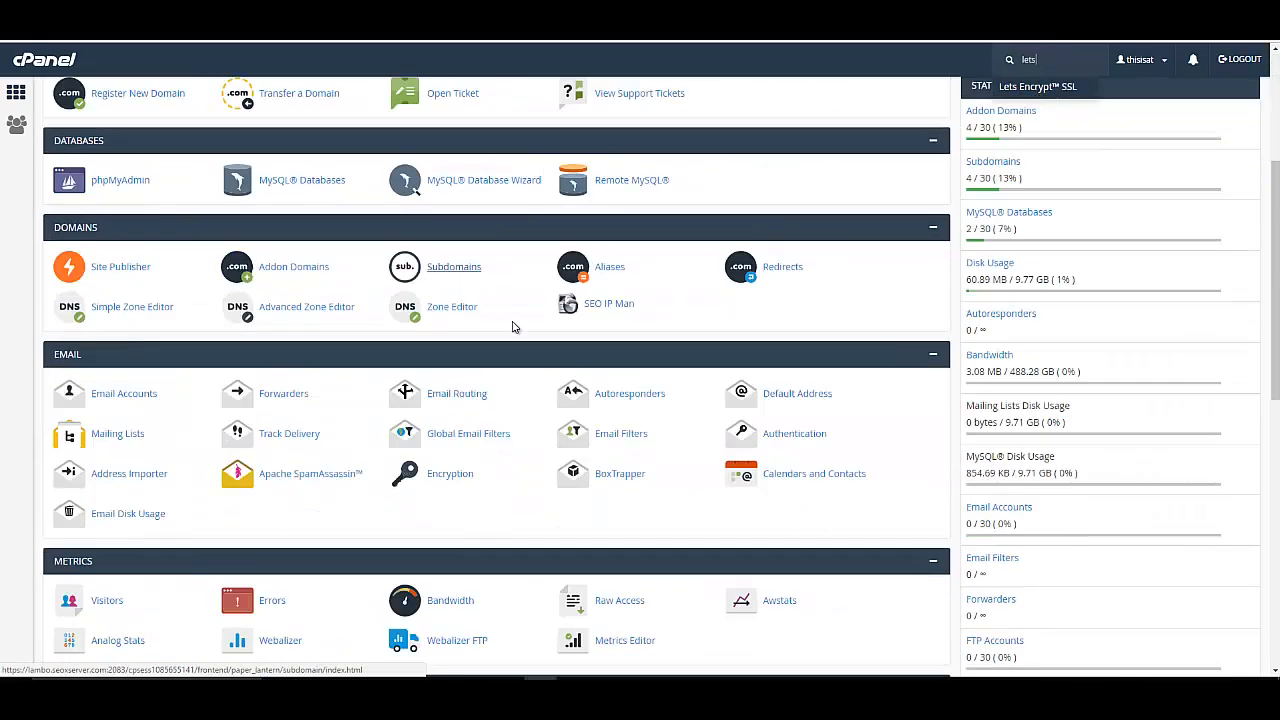
scroll(434, 337, down, 3)
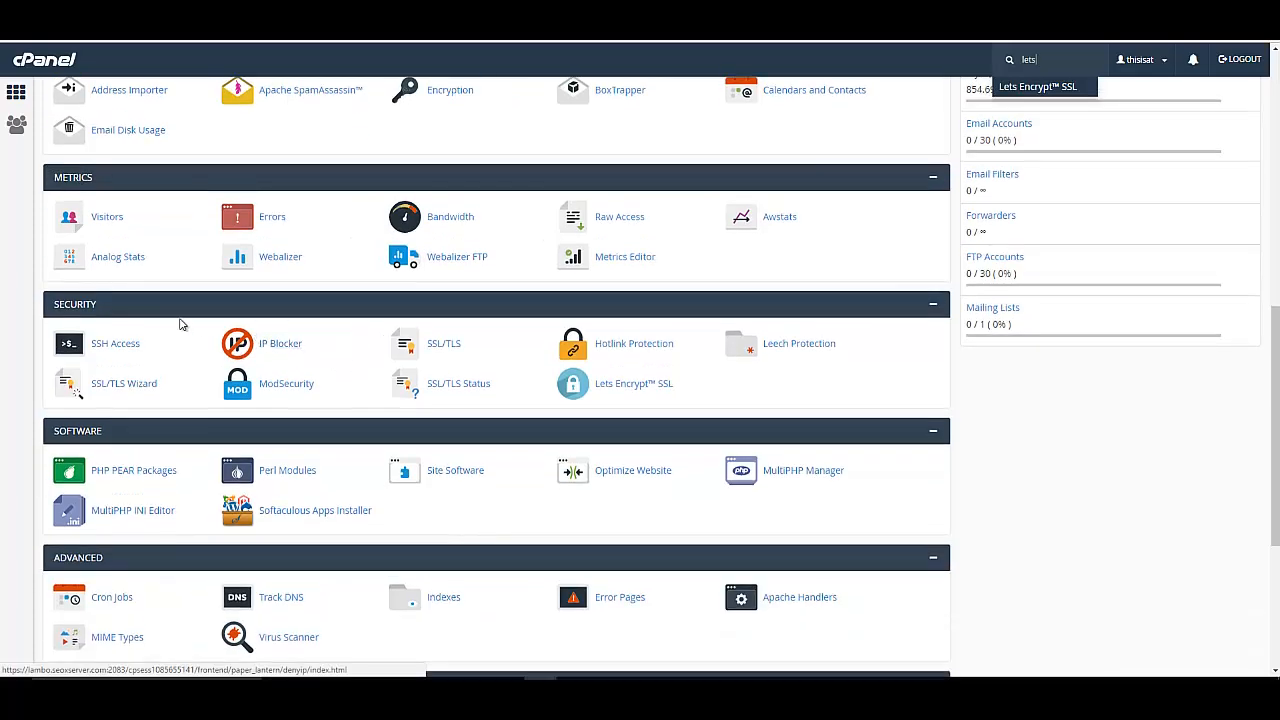
click(622, 396)
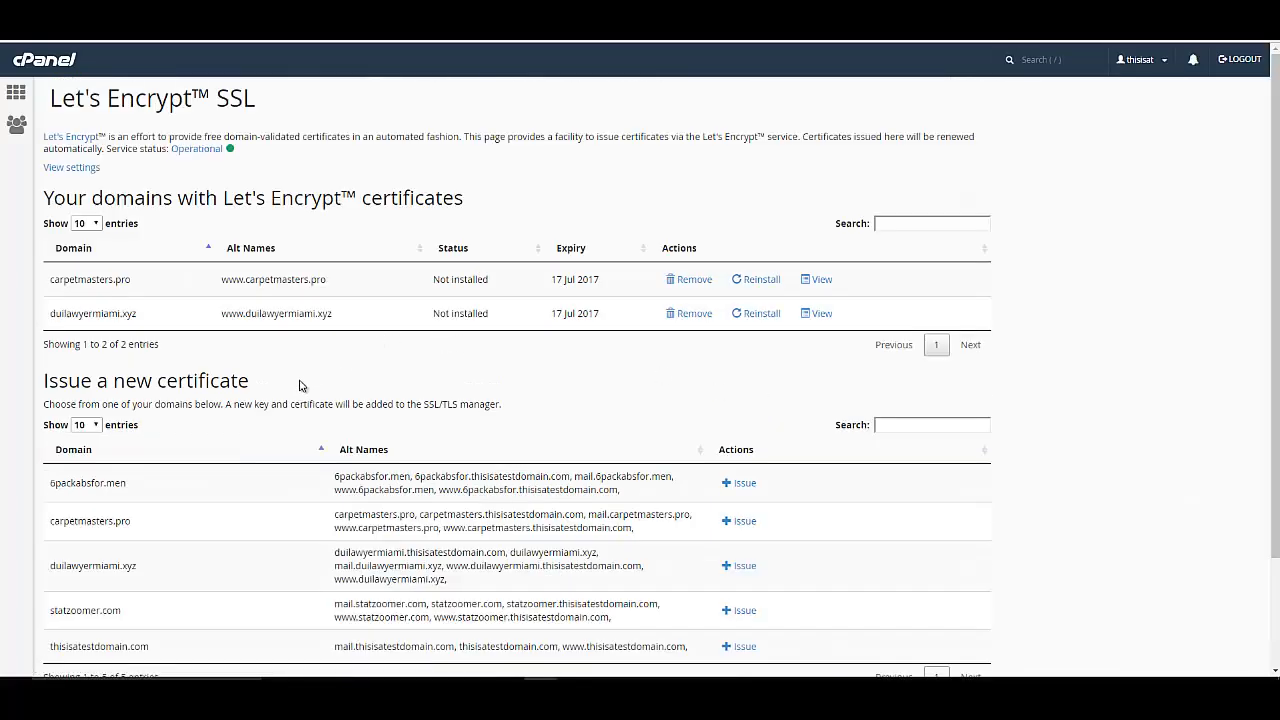
Begin issuing a certificate for 6packabsfor.men from the 'Issue a new certificate' table.
scroll(300, 386, down, 1)
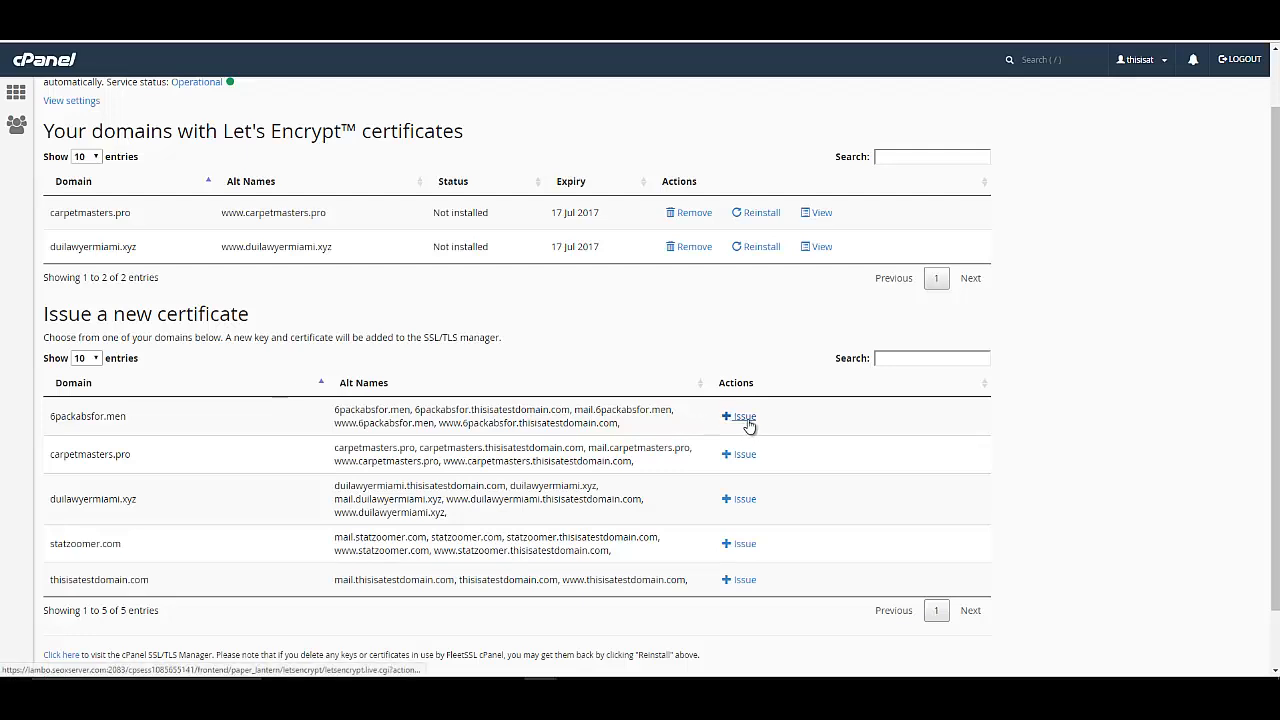
drag(50, 416, 157, 426)
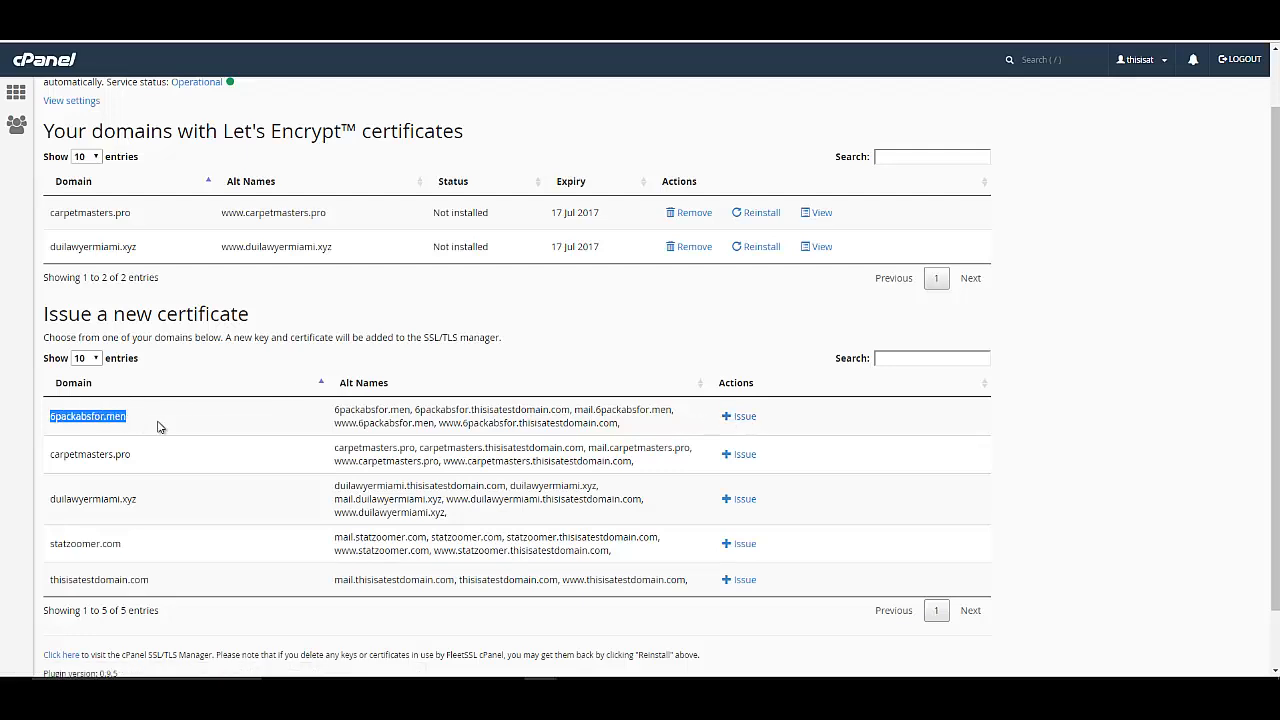
click(750, 418)
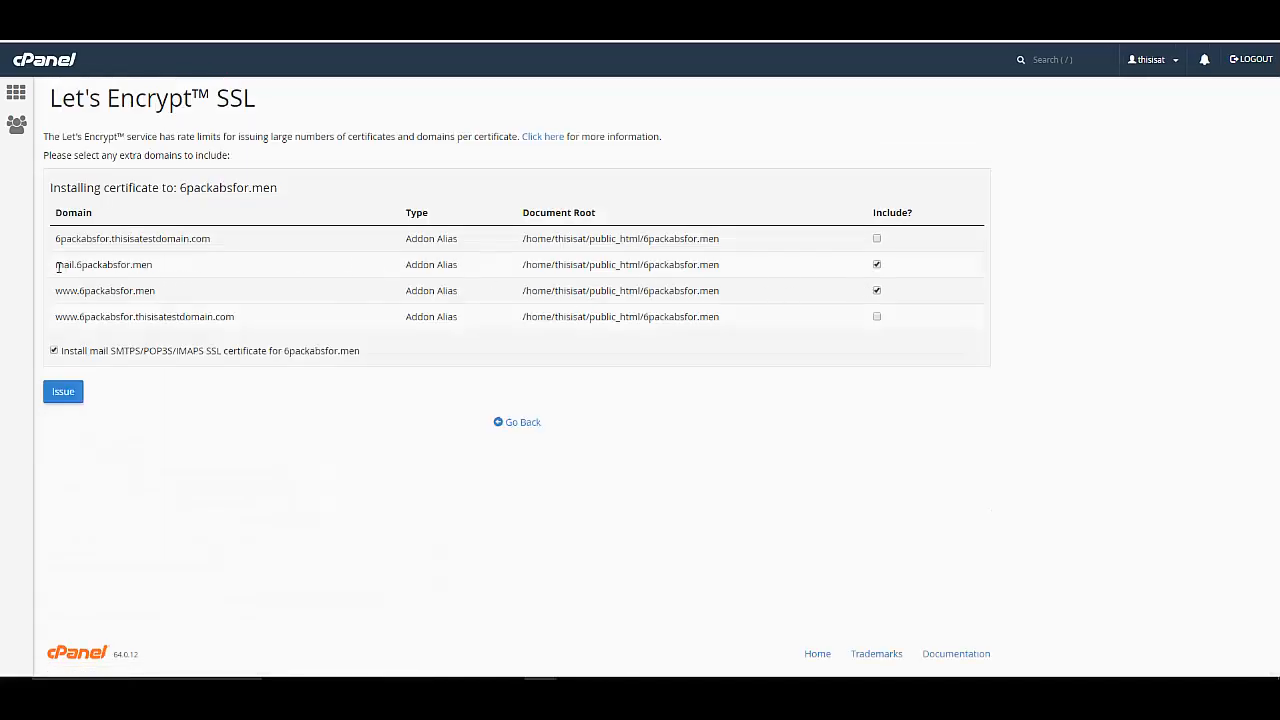
Exclude mail.6packabsfor.men and the mail-server certificate, then issue the certificate for 6packabsfor.men.
drag(57, 266, 163, 268)
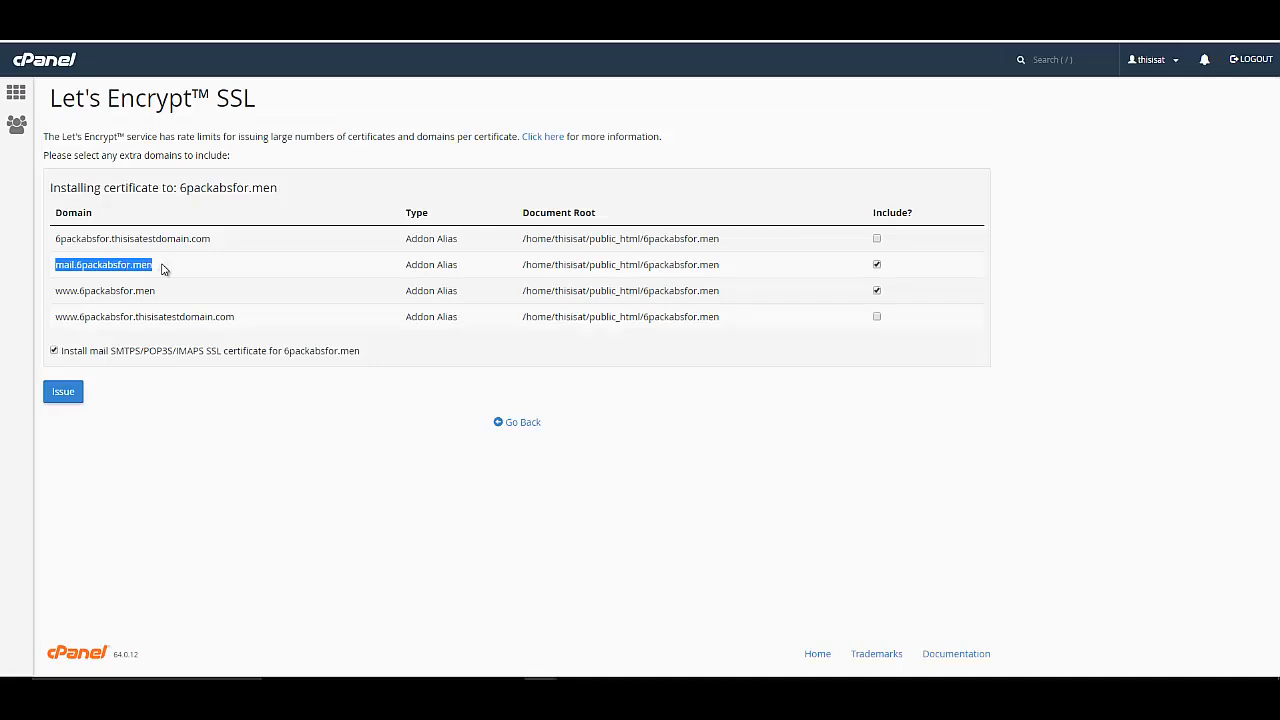
click(876, 264)
click(54, 351)
click(197, 404)
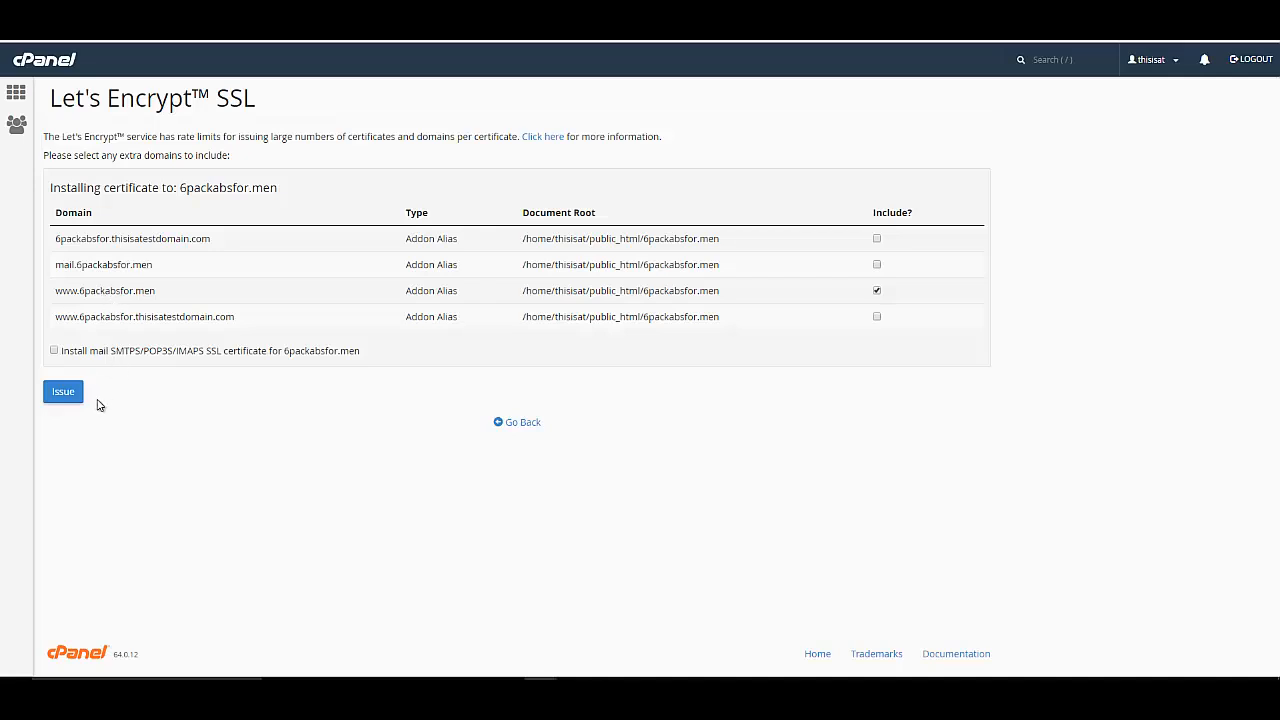
click(69, 396)
drag(132, 316, 266, 337)
click(232, 334)
click(55, 392)
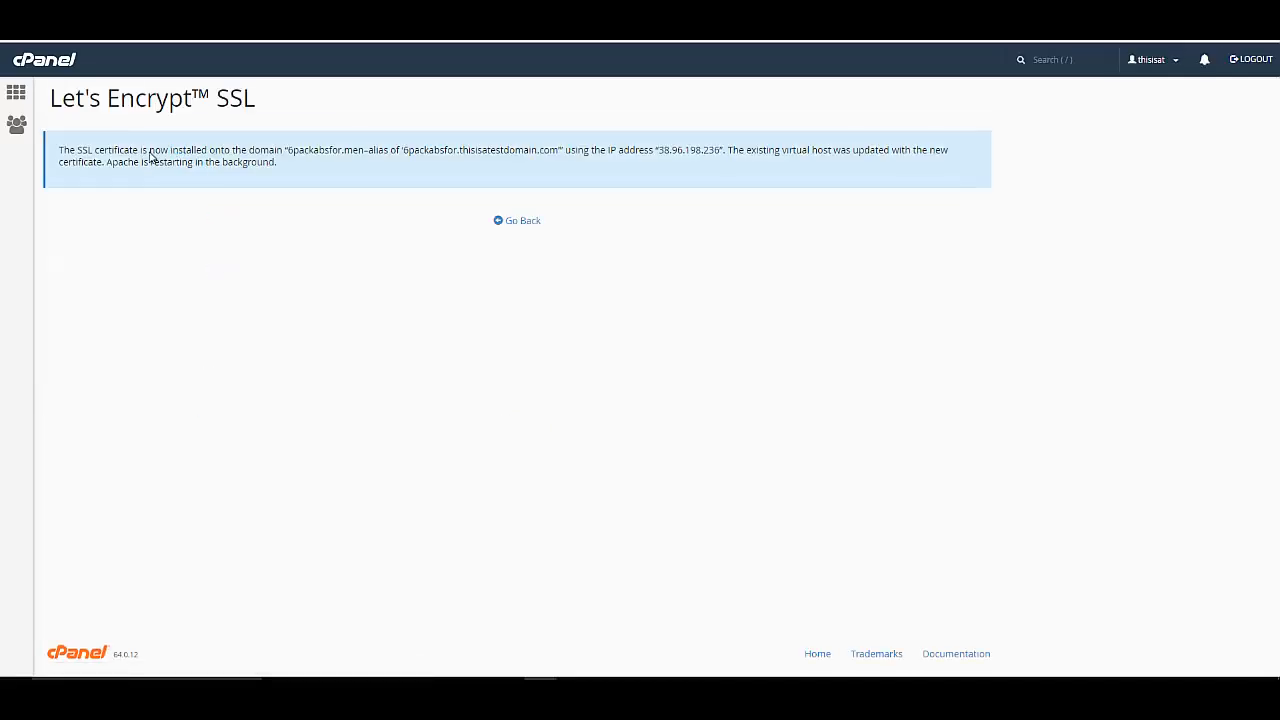
Confirm the certificate success message and open the Softaculous WordPress installer from cPanel home.
drag(84, 152, 323, 155)
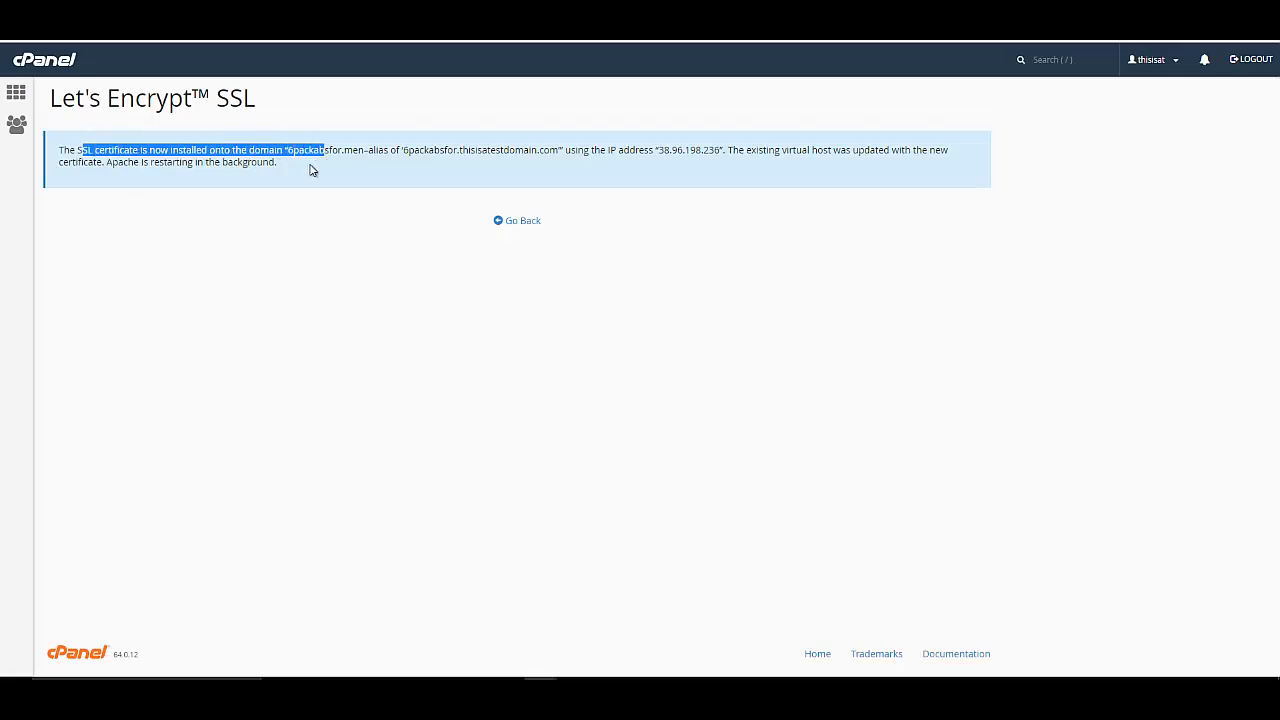
click(16, 92)
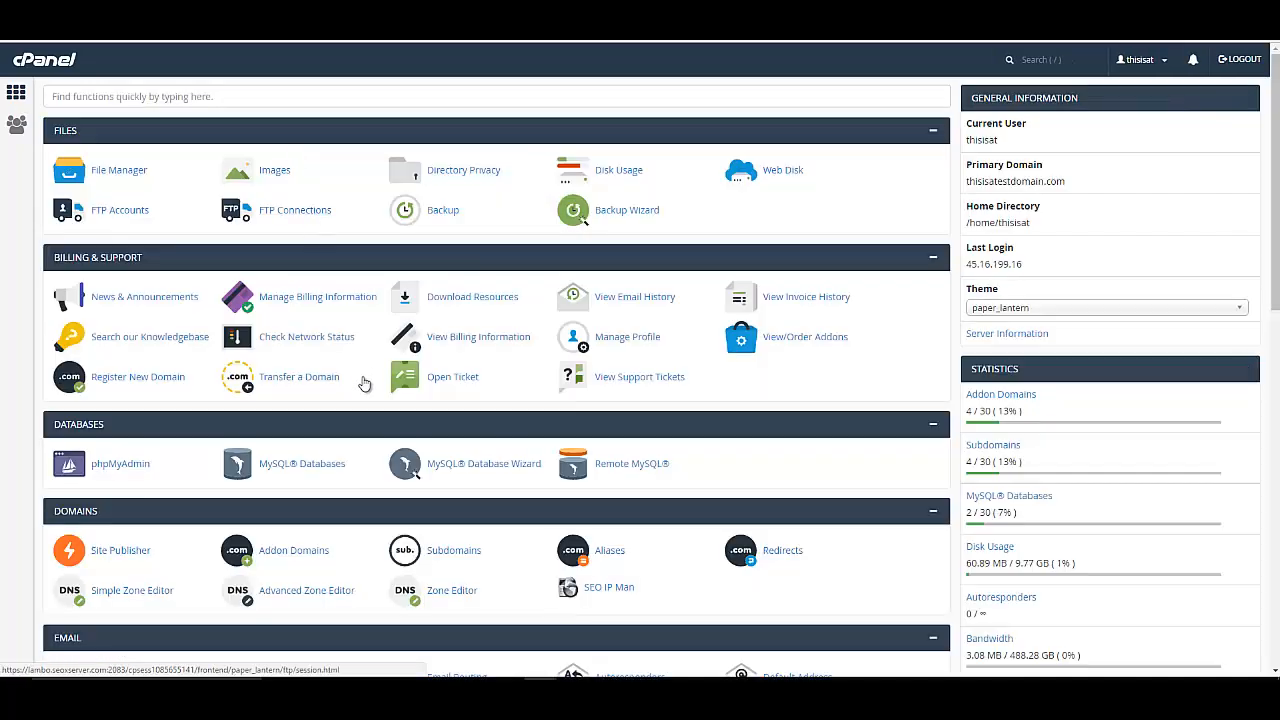
scroll(363, 390, down, 3)
scroll(363, 390, down, 6)
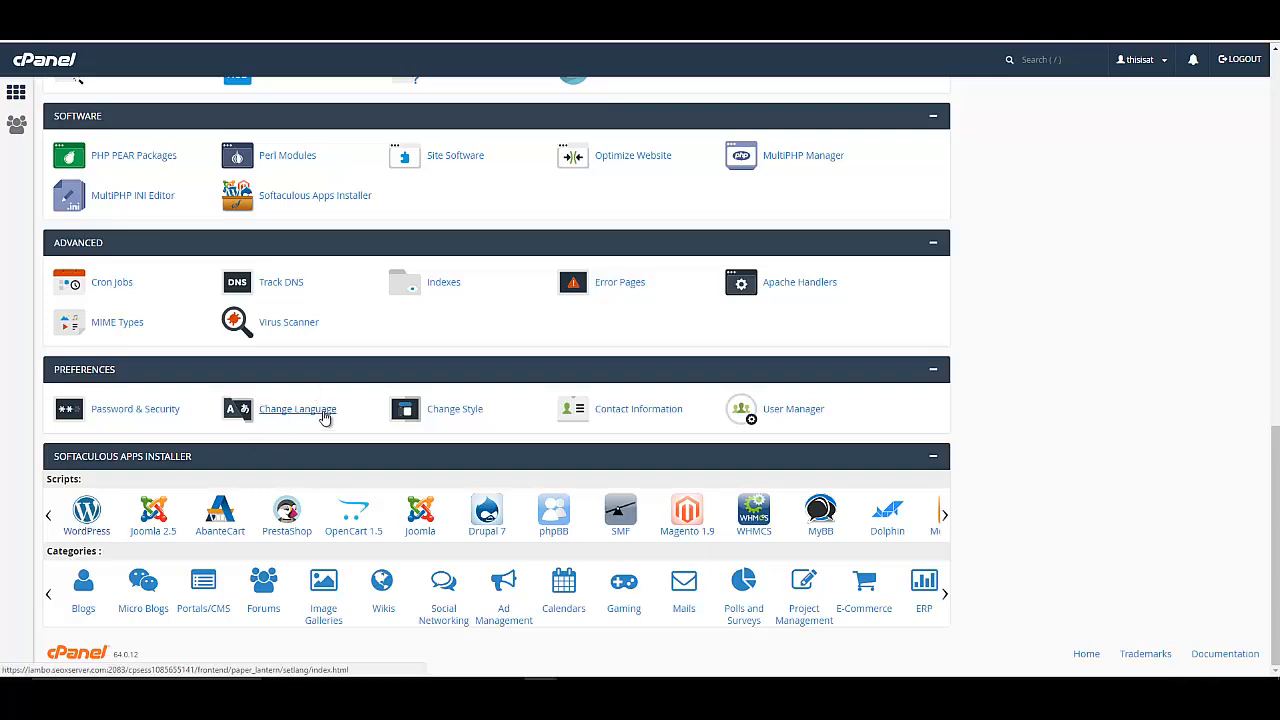
click(326, 409)
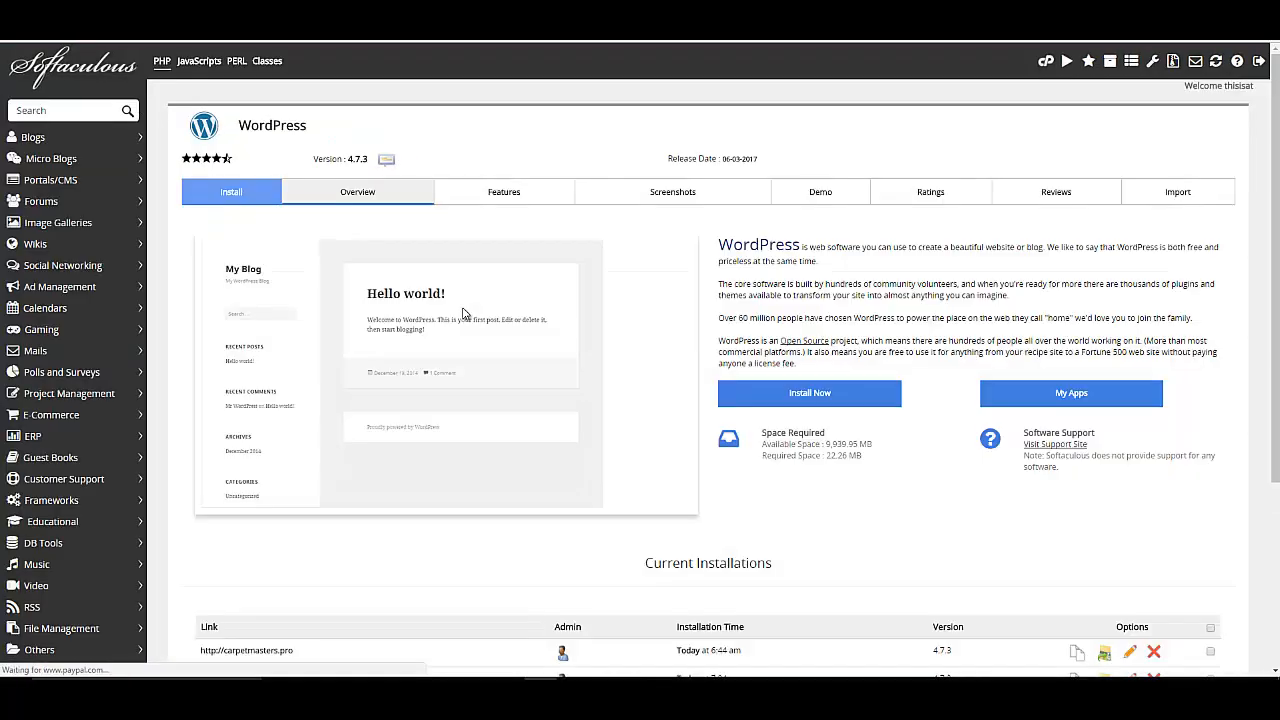
Start a WordPress install on 6packabsfor.men with an empty directory so it installs at root.
click(833, 400)
click(710, 330)
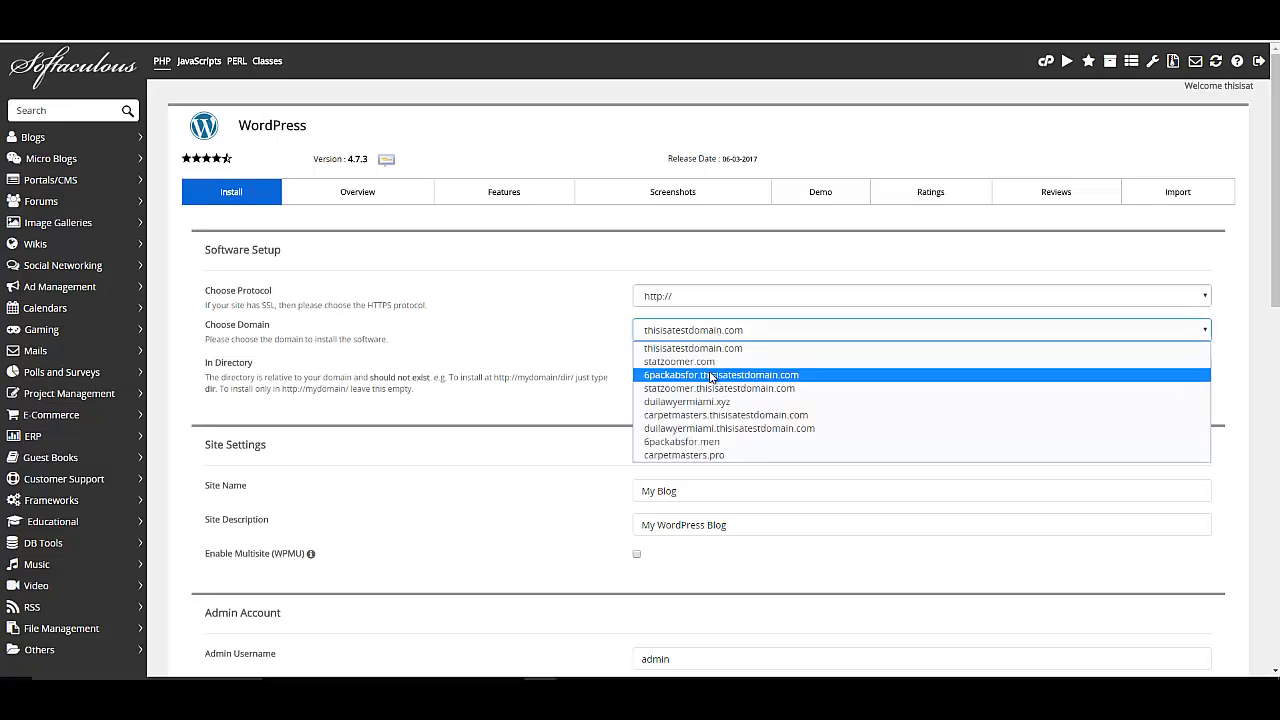
click(719, 443)
drag(677, 367, 624, 376)
key(BackSpace)
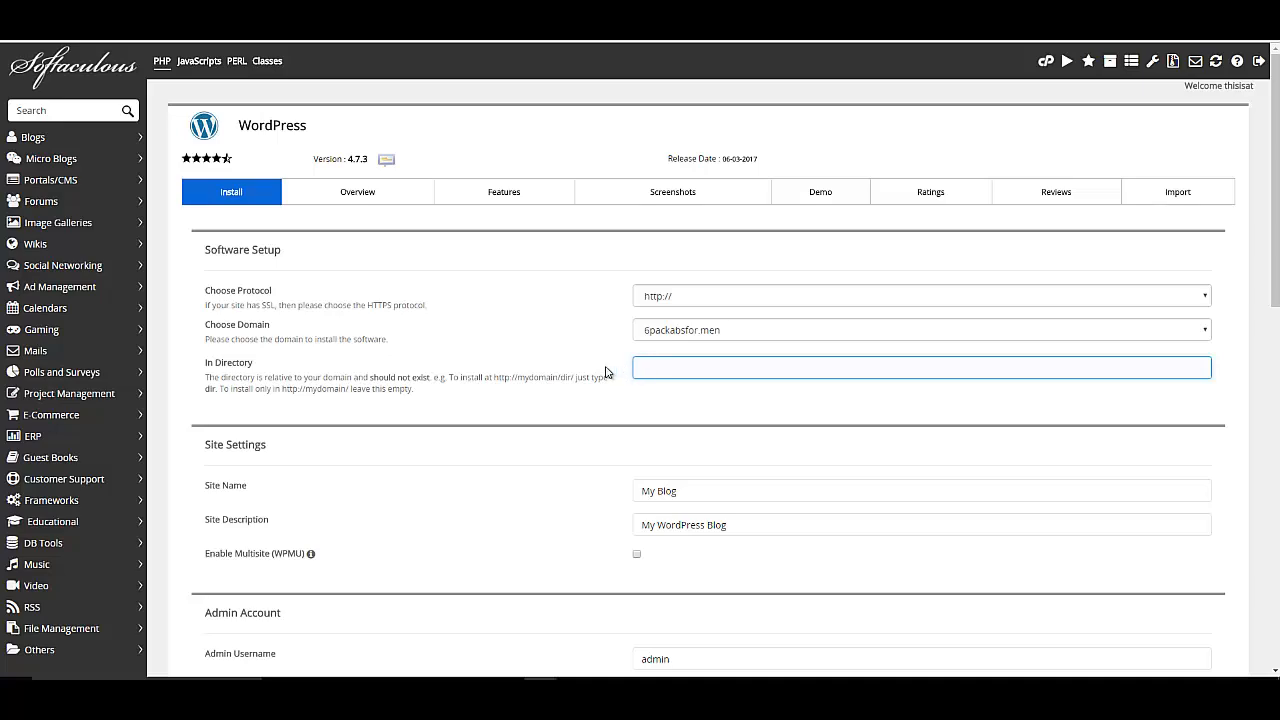
Set both the site name and site description to '6 packs abs'.
scroll(578, 400, down, 2)
drag(686, 290, 619, 298)
text(6 packs abs)
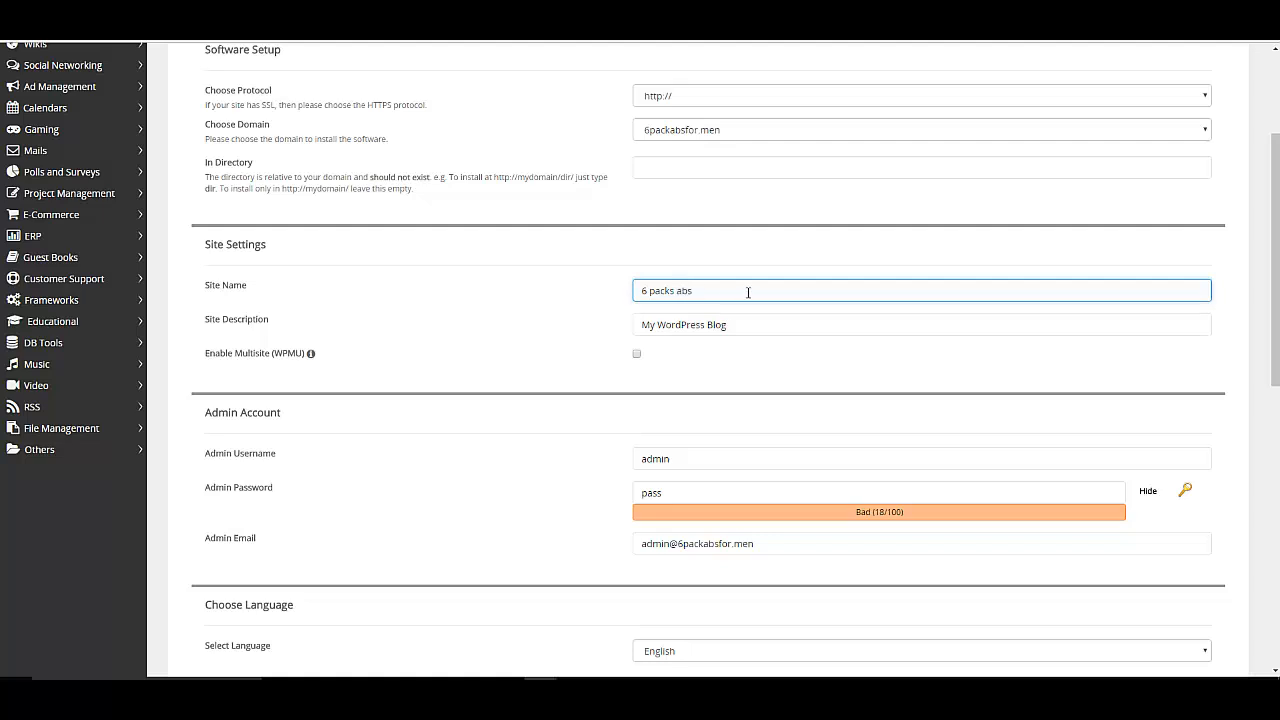
drag(748, 292, 586, 297)
key(ctrl+c)
drag(756, 332, 551, 326)
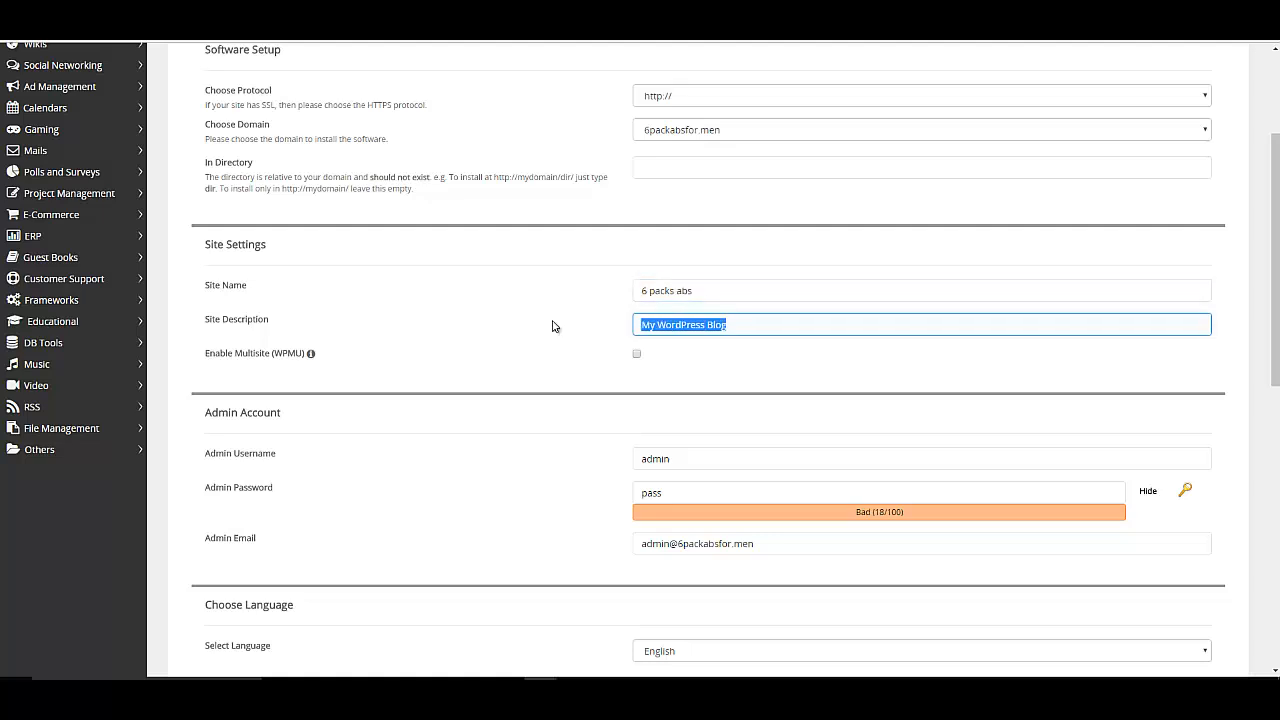
key(ctrl+v)
Generate a strong admin password and review the admin e-mail address.
scroll(560, 360, down, 1)
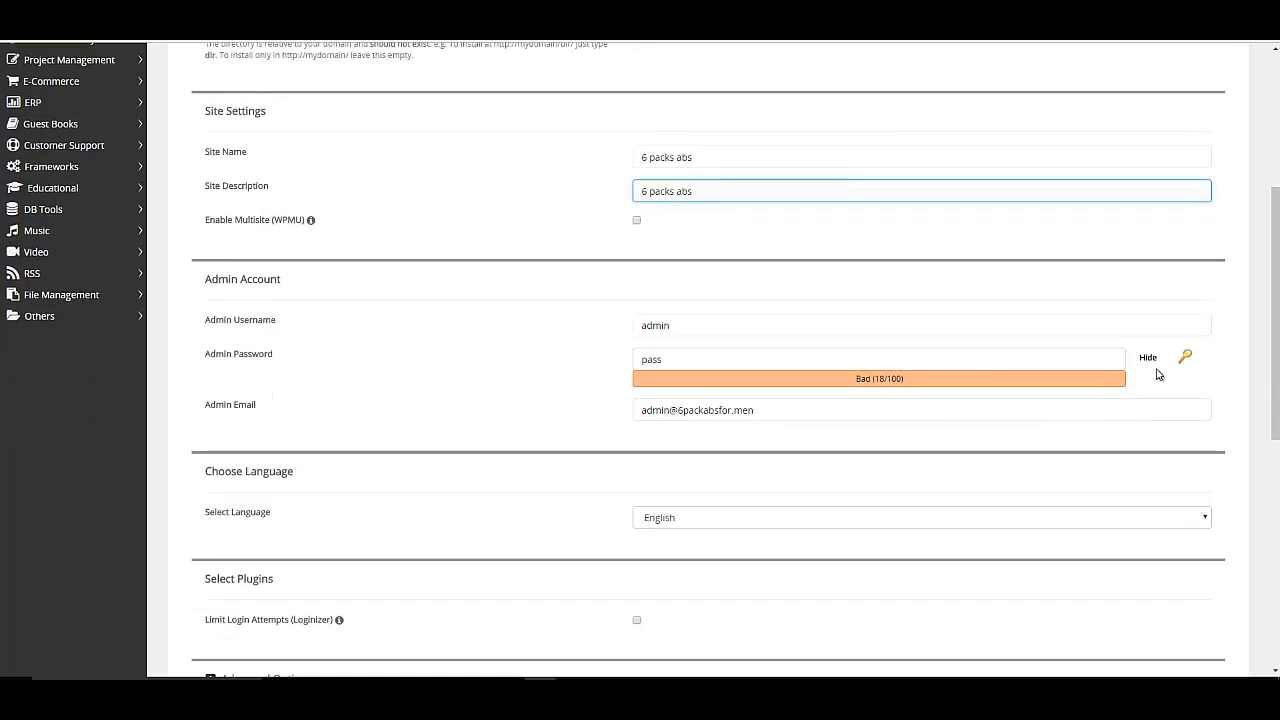
click(1185, 357)
triple_click(686, 358)
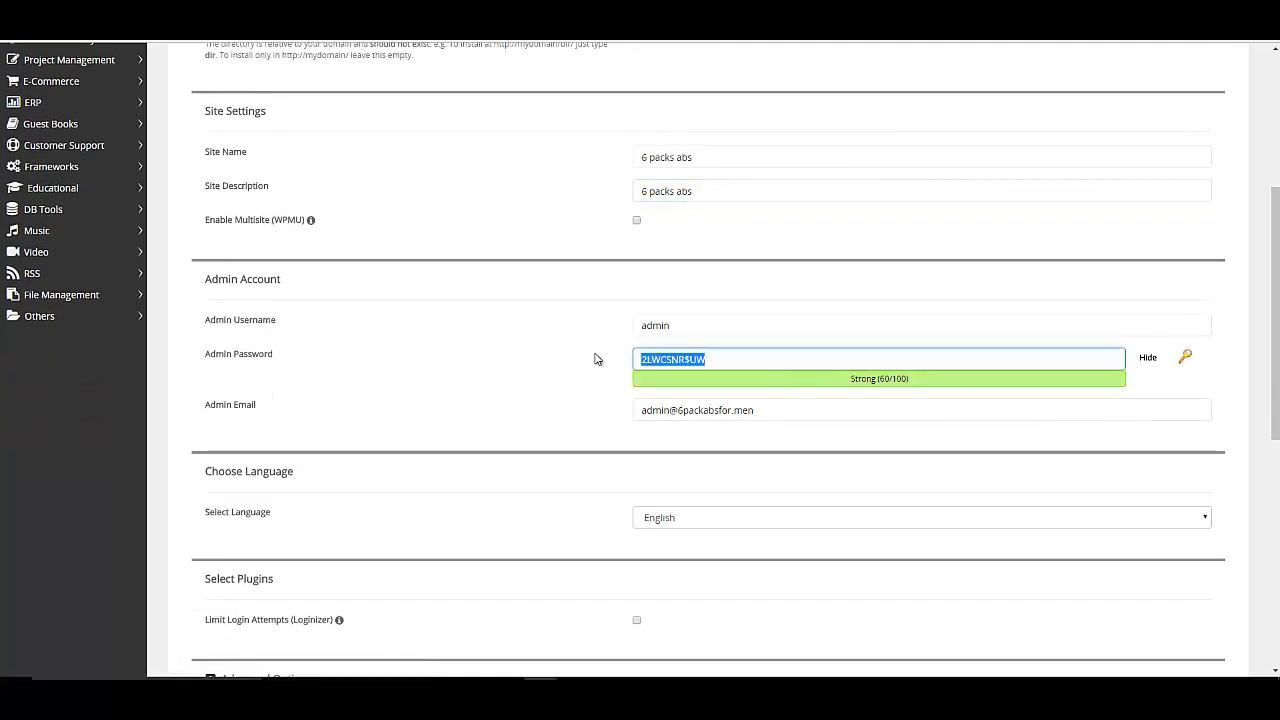
click(638, 688)
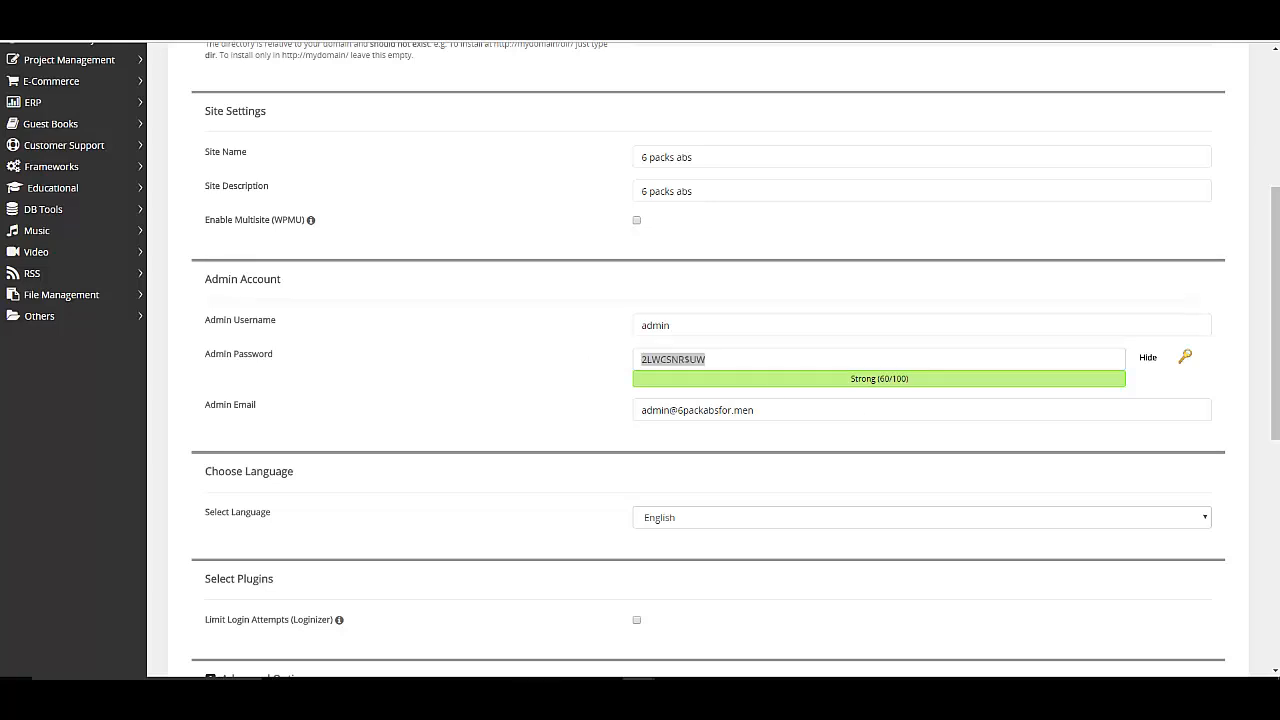
scroll(620, 471, down, 2)
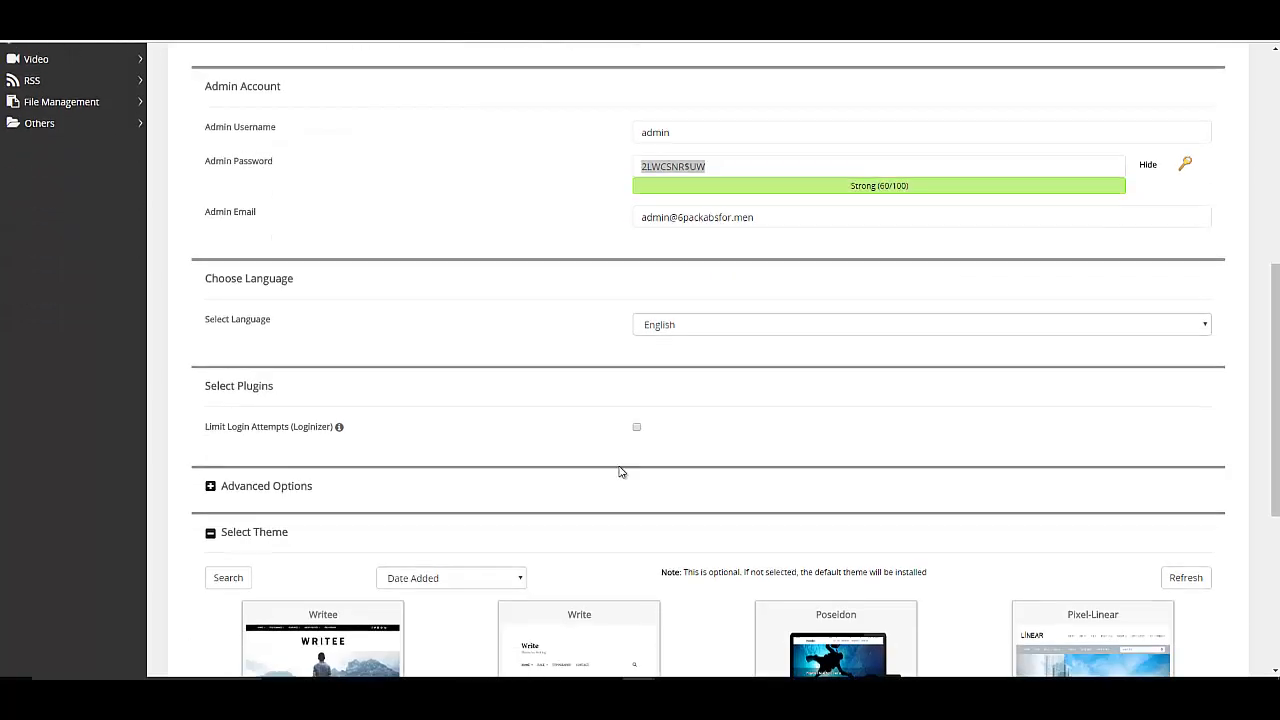
click(660, 210)
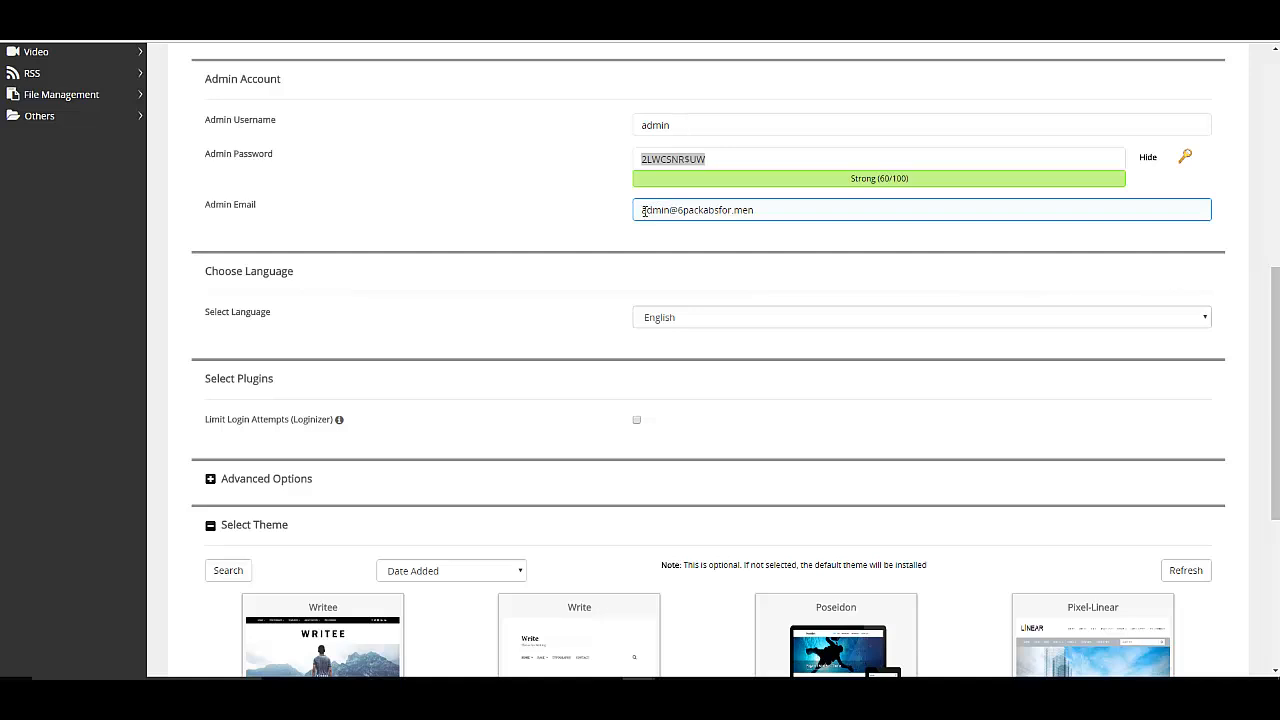
drag(641, 210, 808, 212)
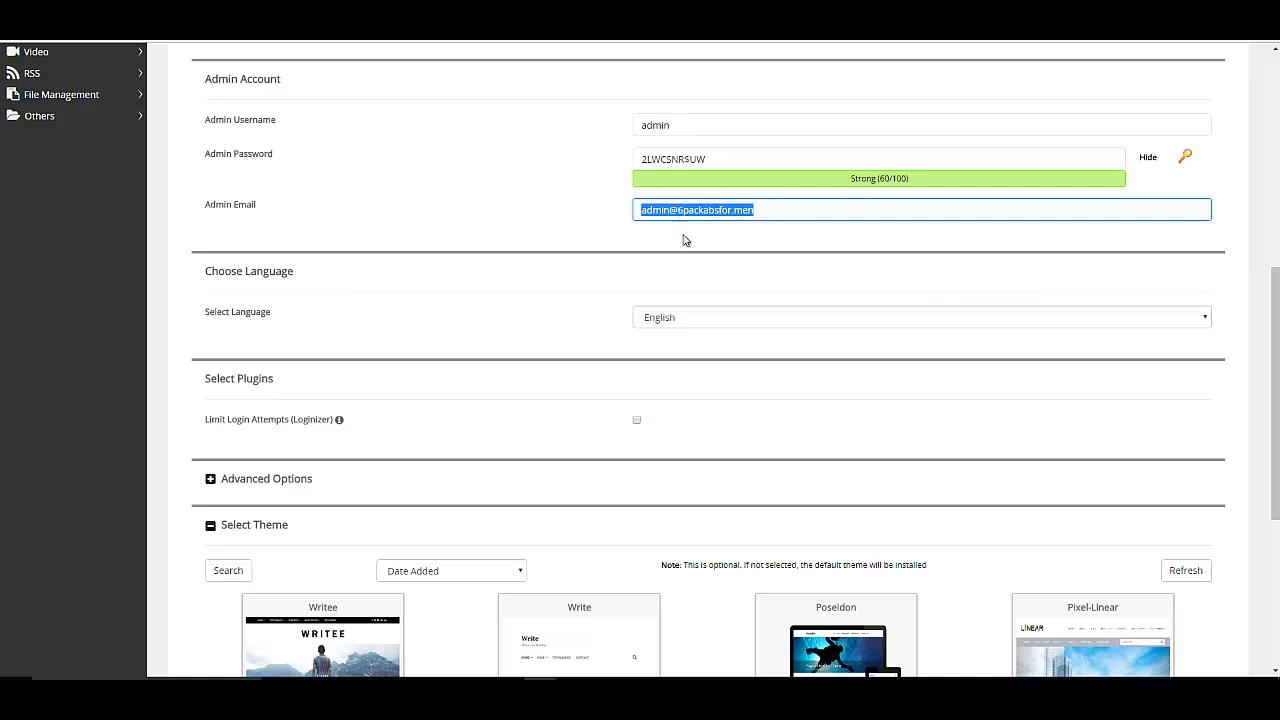
click(758, 210)
drag(756, 210, 638, 211)
Pick the Write theme, enable Limit Login Attempts, install WordPress, and open its admin dashboard.
scroll(593, 260, down, 2)
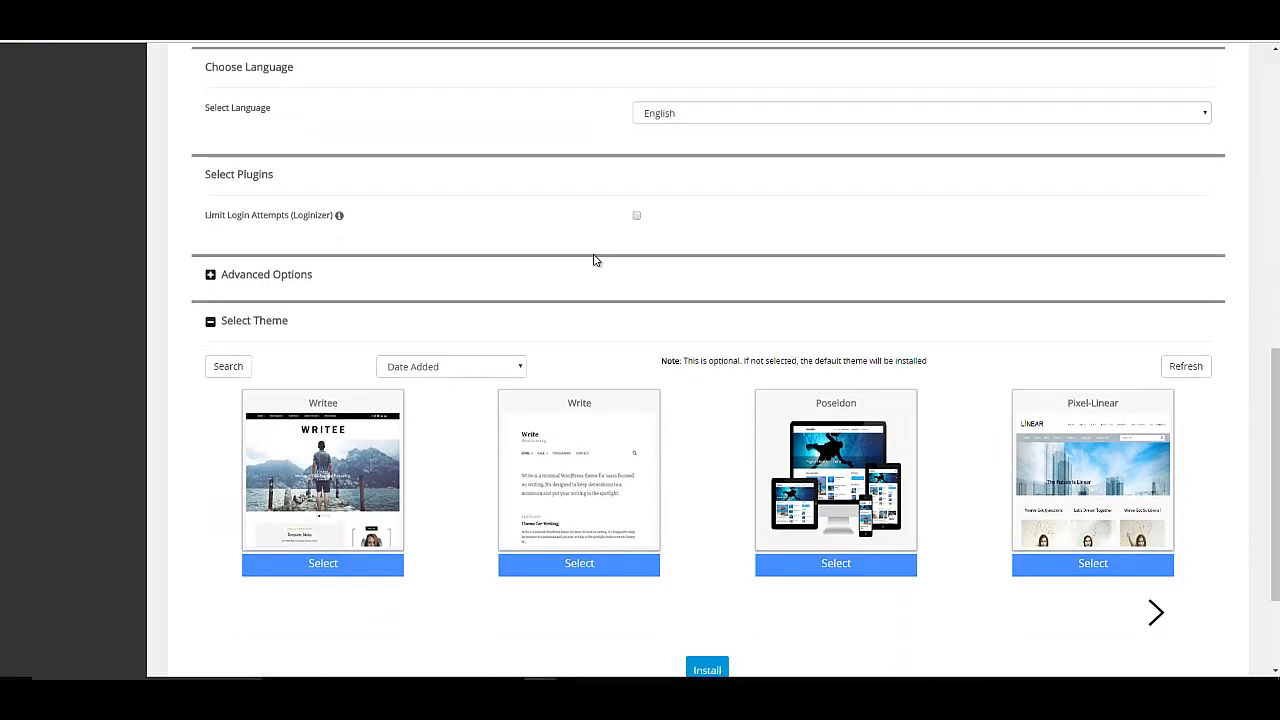
scroll(593, 260, down, 2)
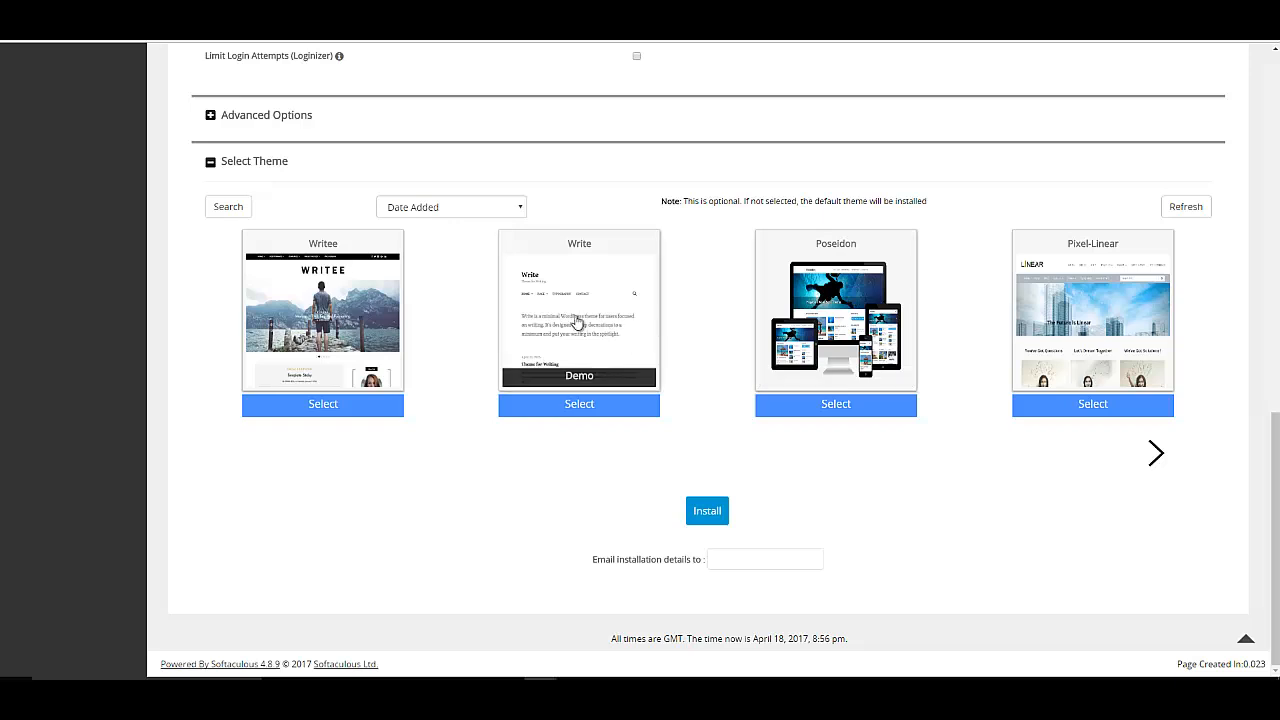
click(584, 407)
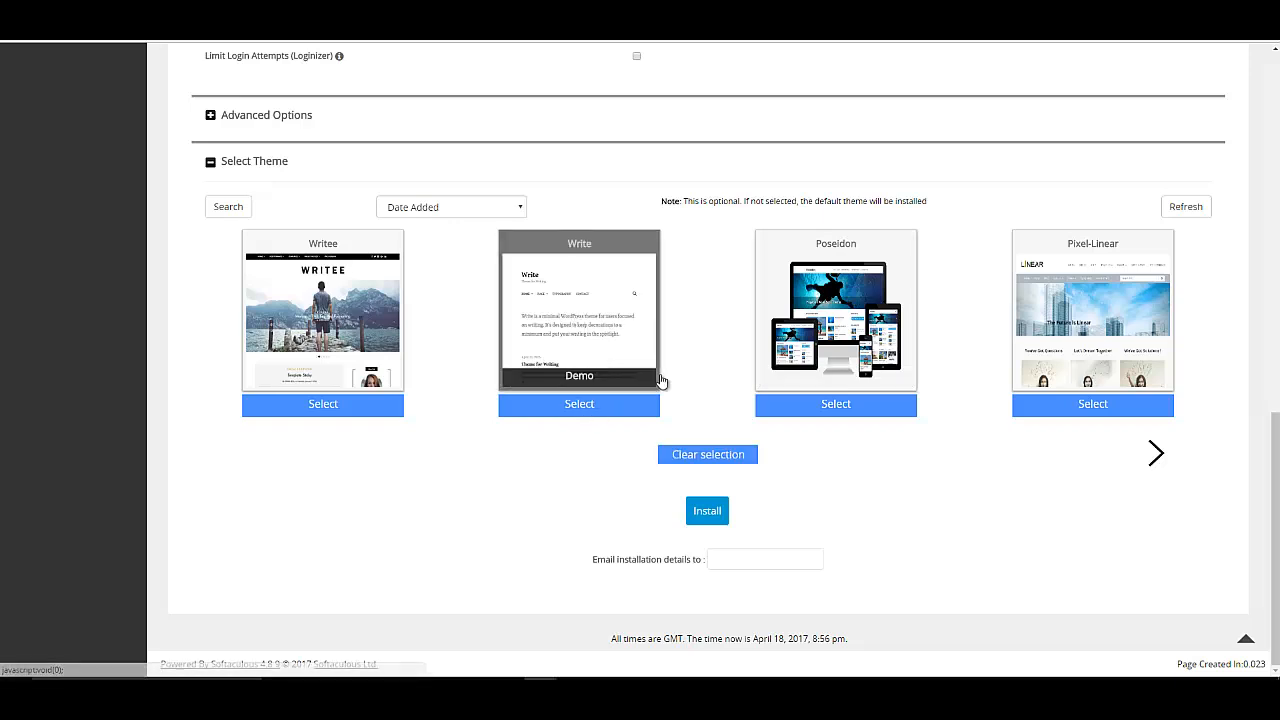
scroll(498, 207, up, 2)
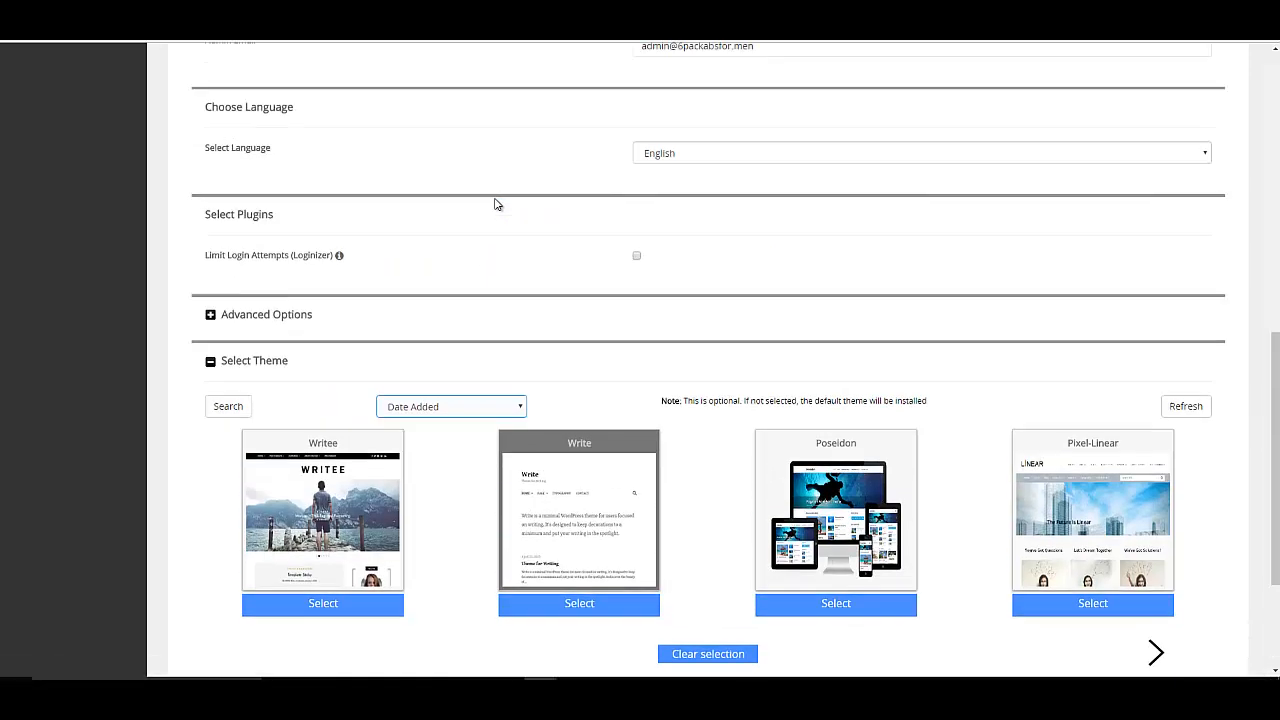
click(638, 258)
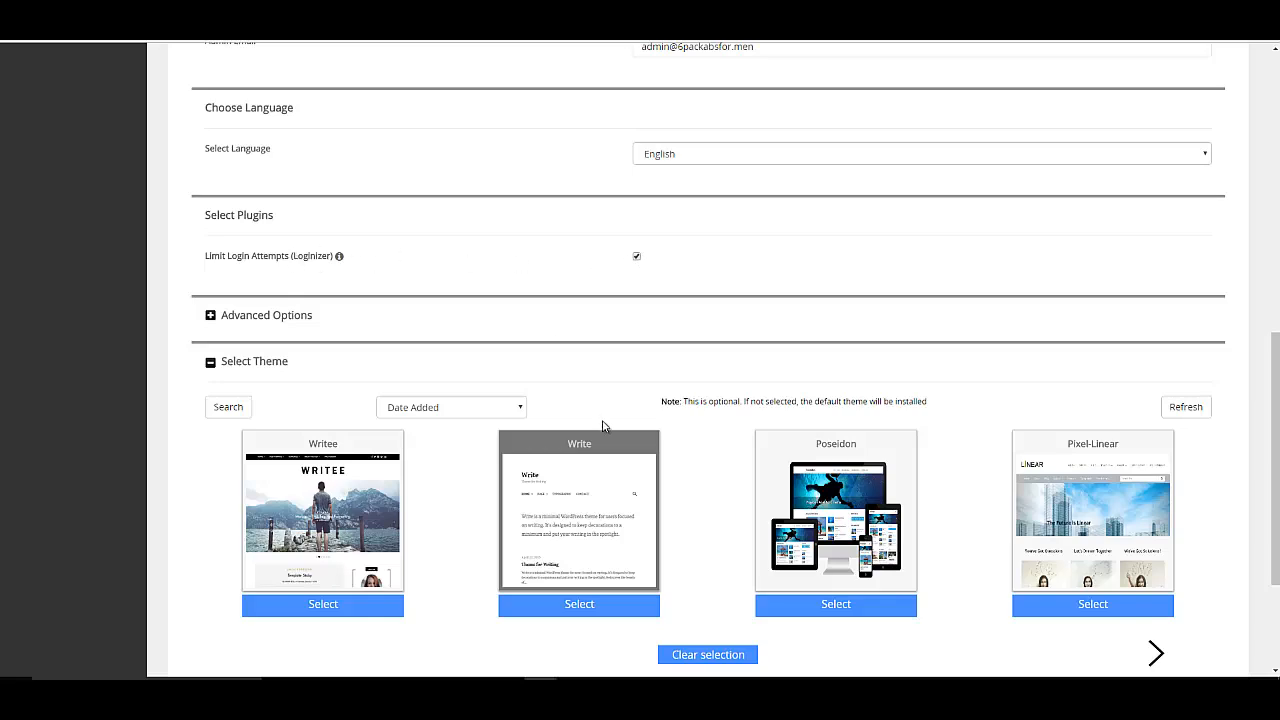
scroll(603, 425, down, 2)
click(711, 509)
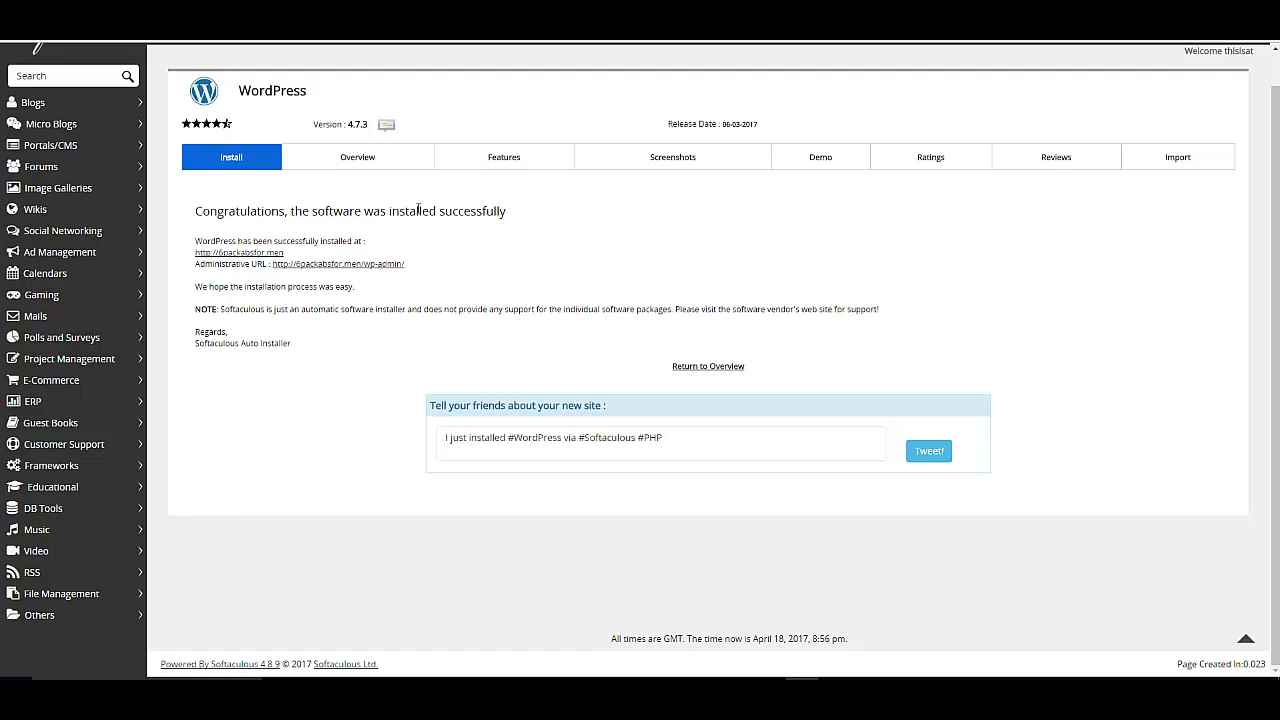
click(352, 264)
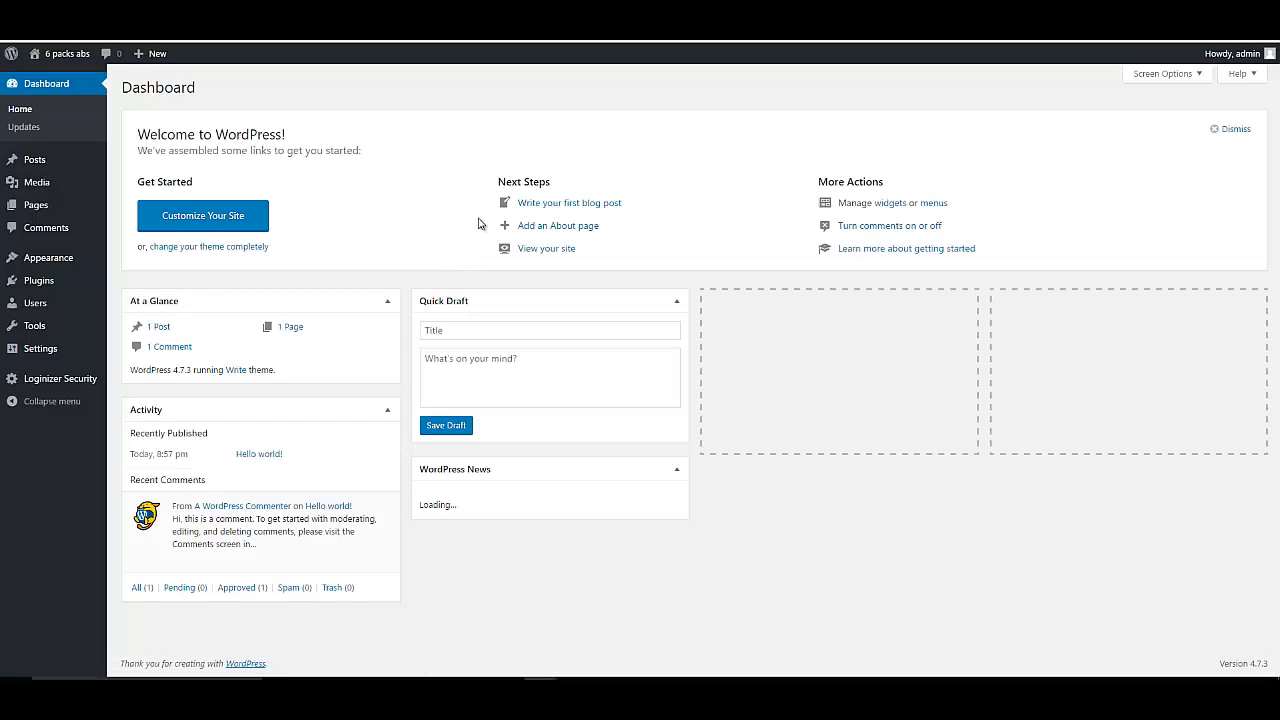
Search the plugin directory for 'really simple ssl', then install and activate it.
click(40, 282)
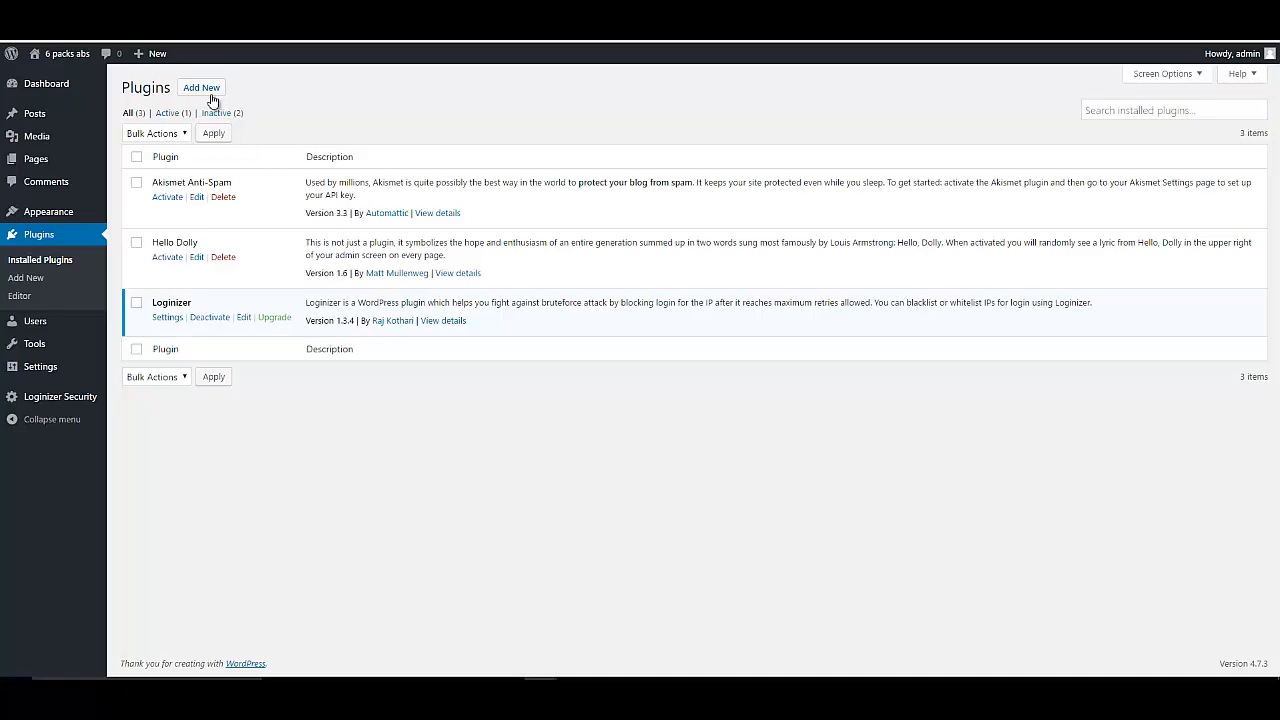
click(205, 89)
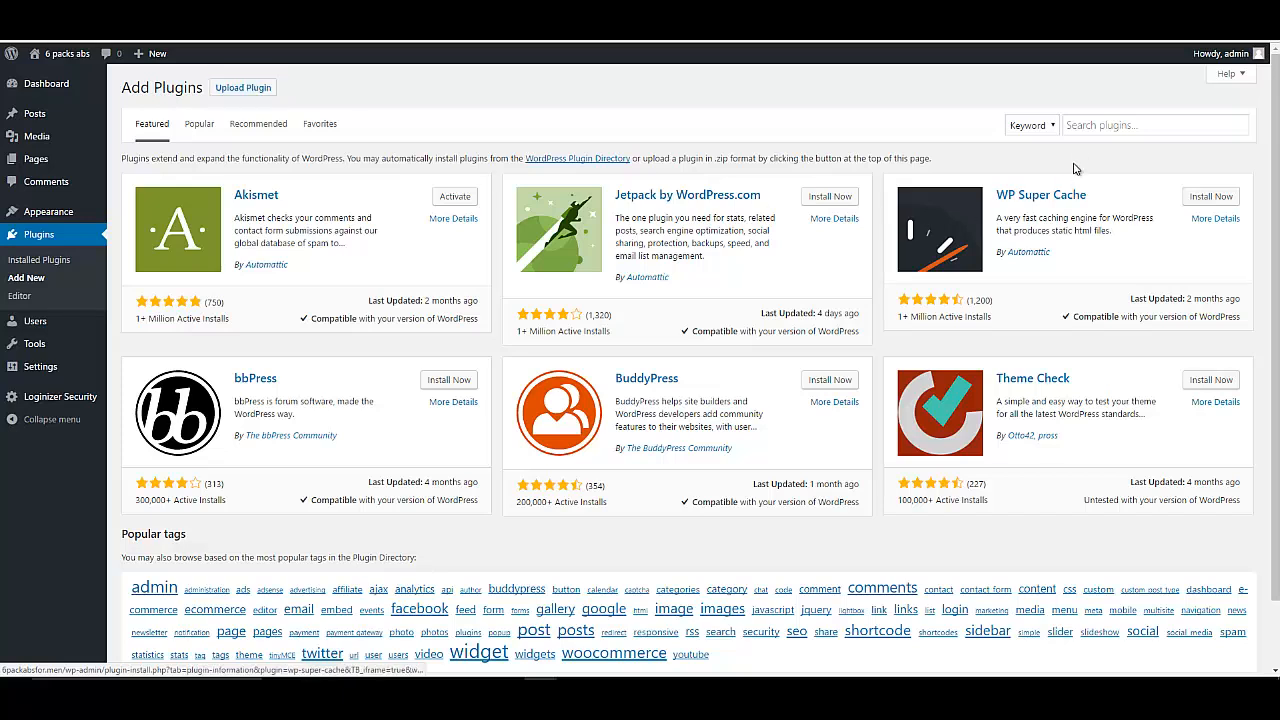
click(1081, 125)
text(real)
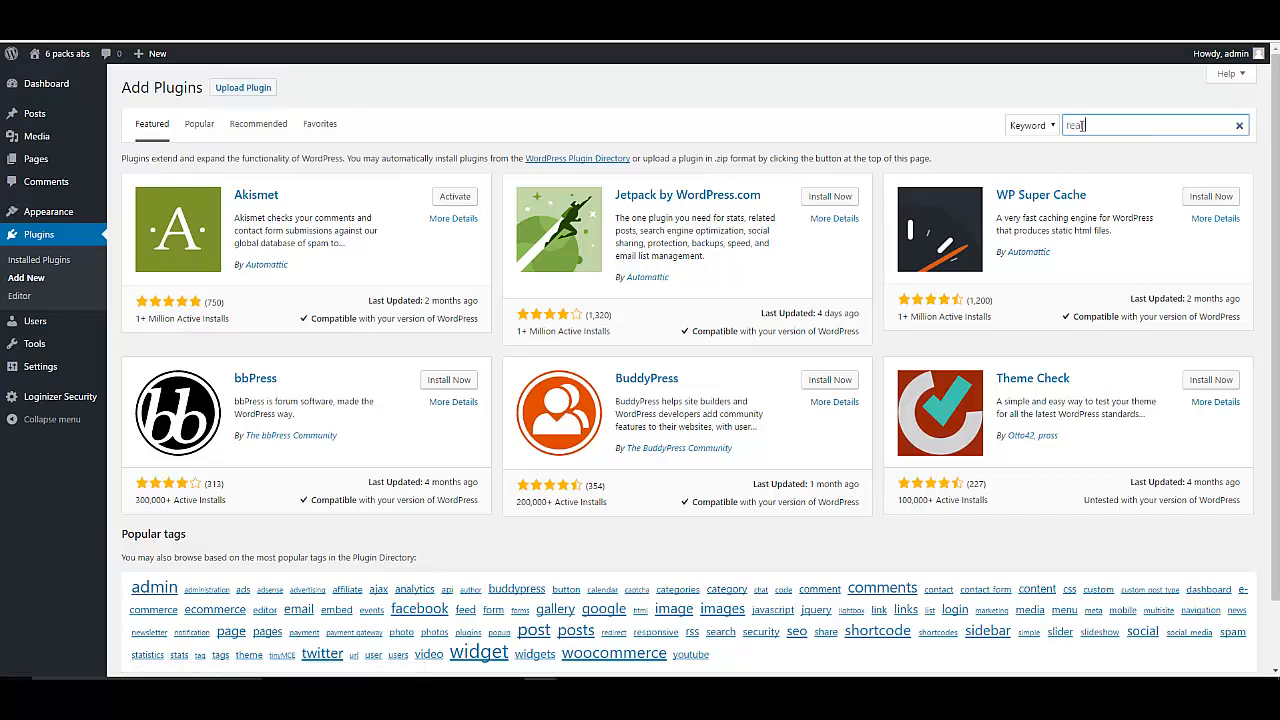
text(ly simple ssl)
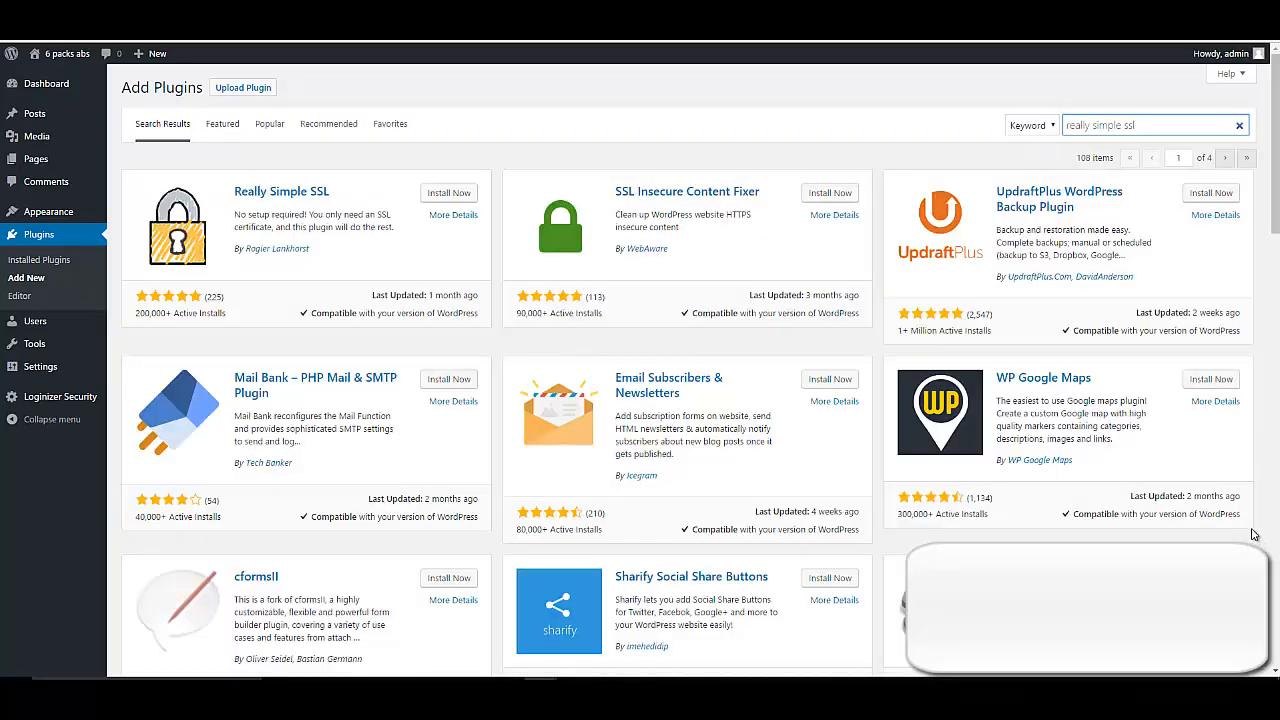
click(453, 195)
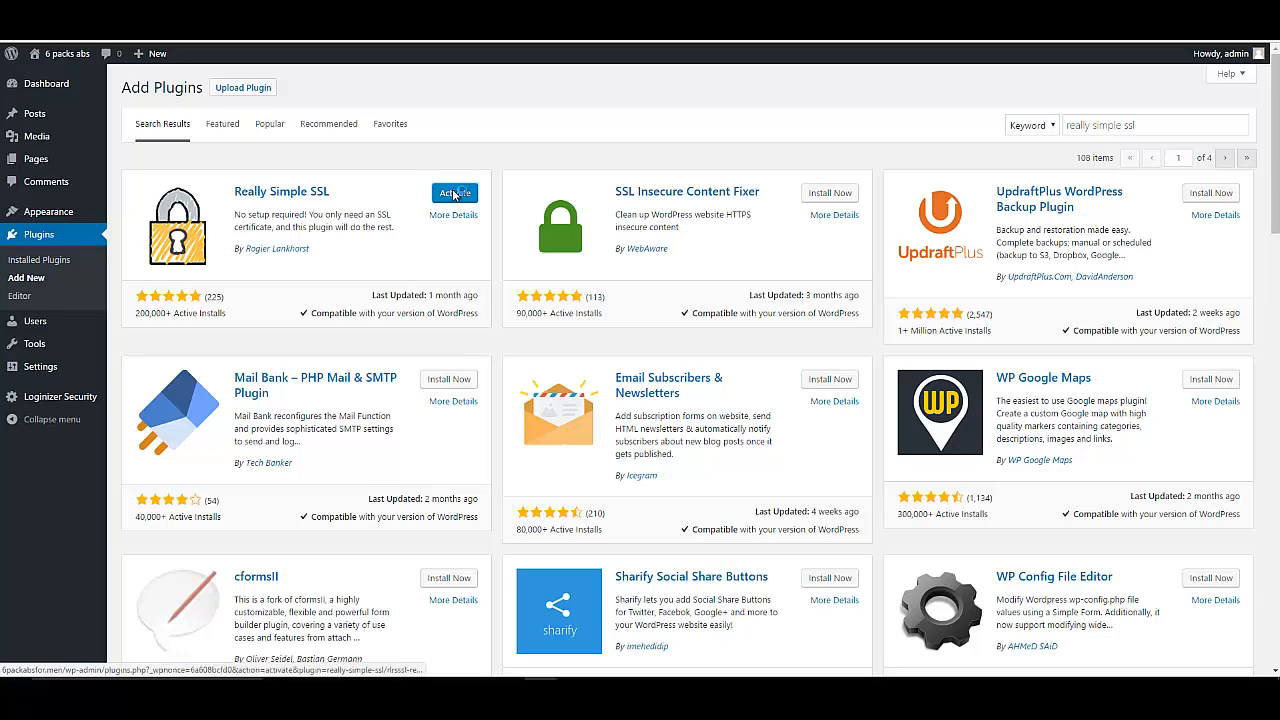
click(454, 193)
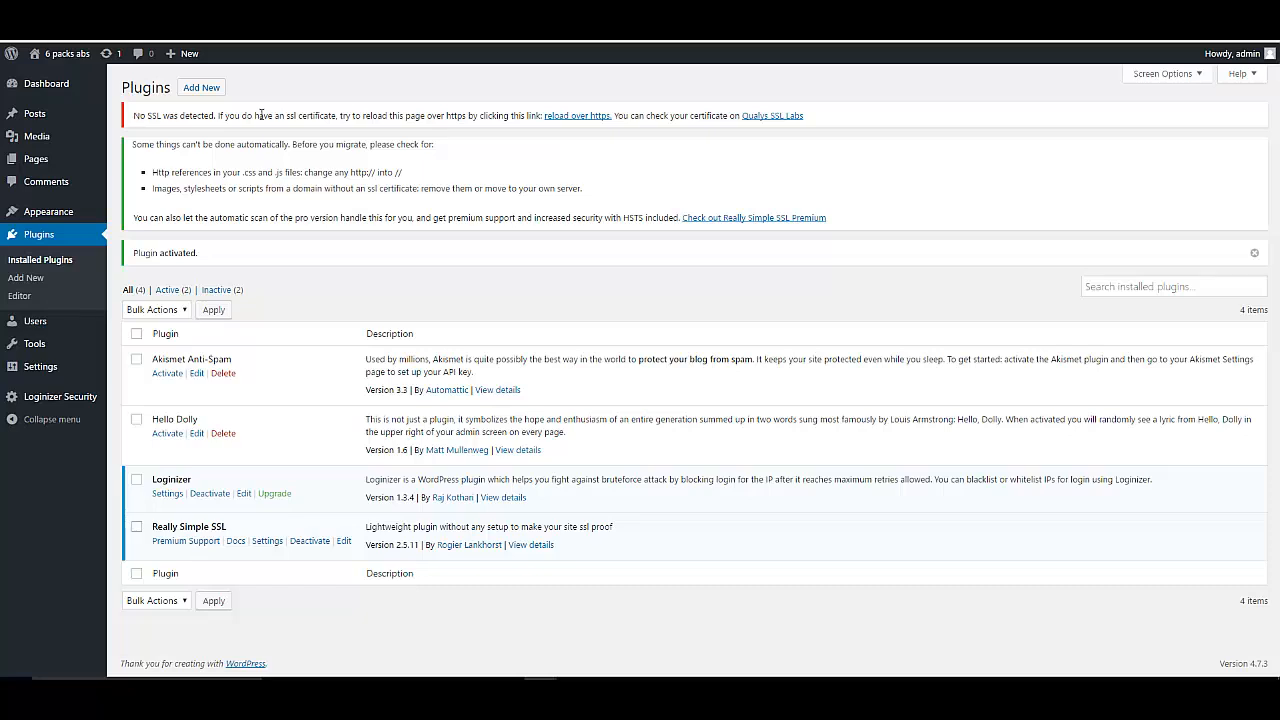
Reload the WordPress admin over https from the no-SSL notice.
drag(285, 115, 331, 116)
click(570, 116)
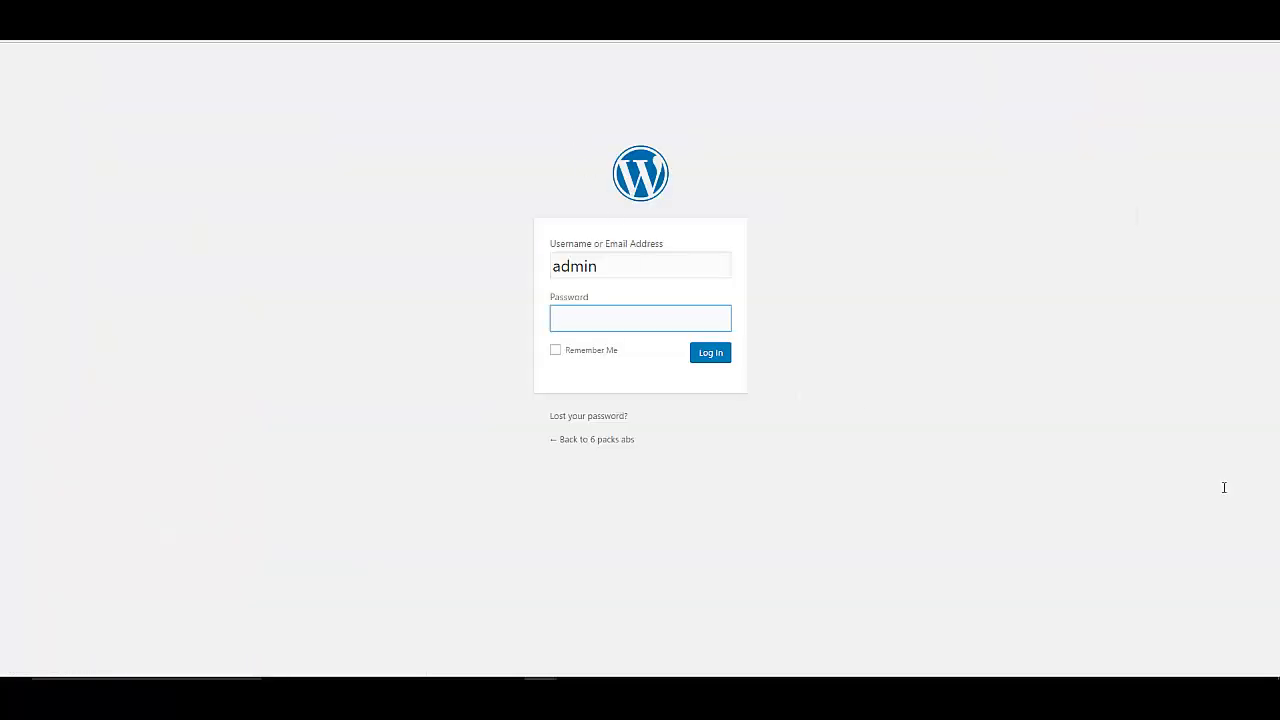
click(638, 697)
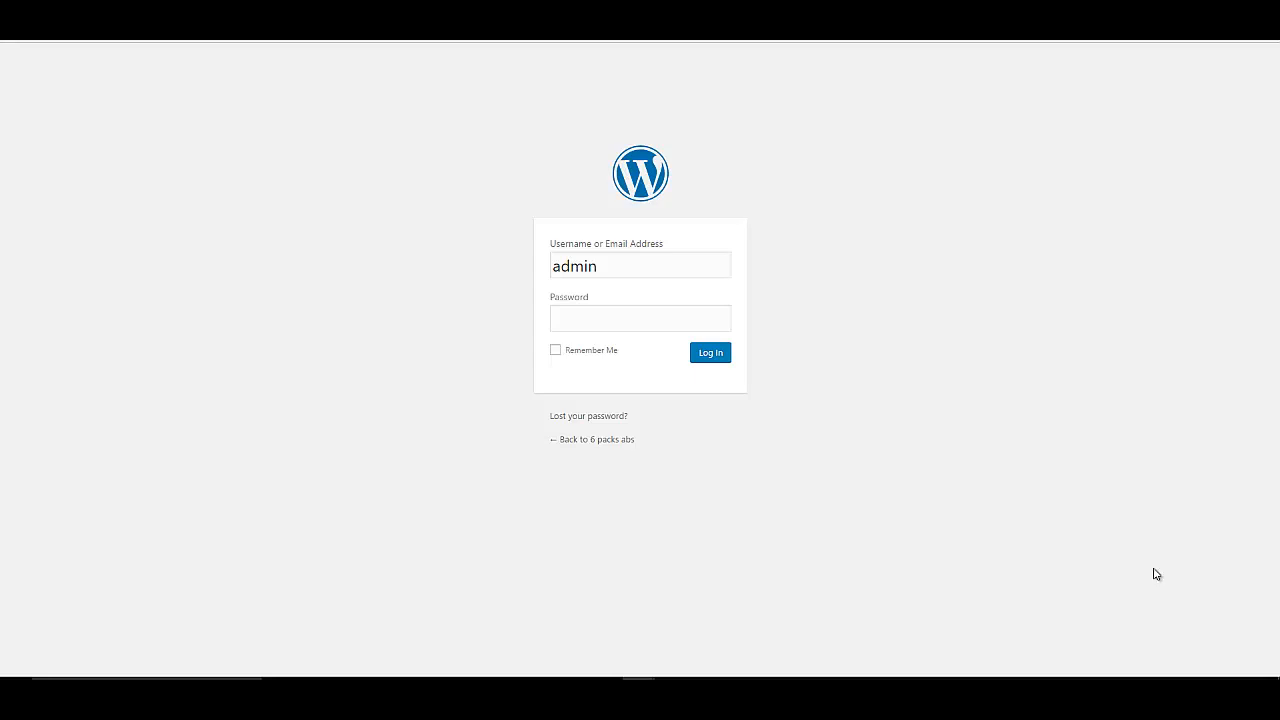
Log back in with the account password and Remember Me ticked, declining the save-password offer.
click(669, 318)
text(**********)
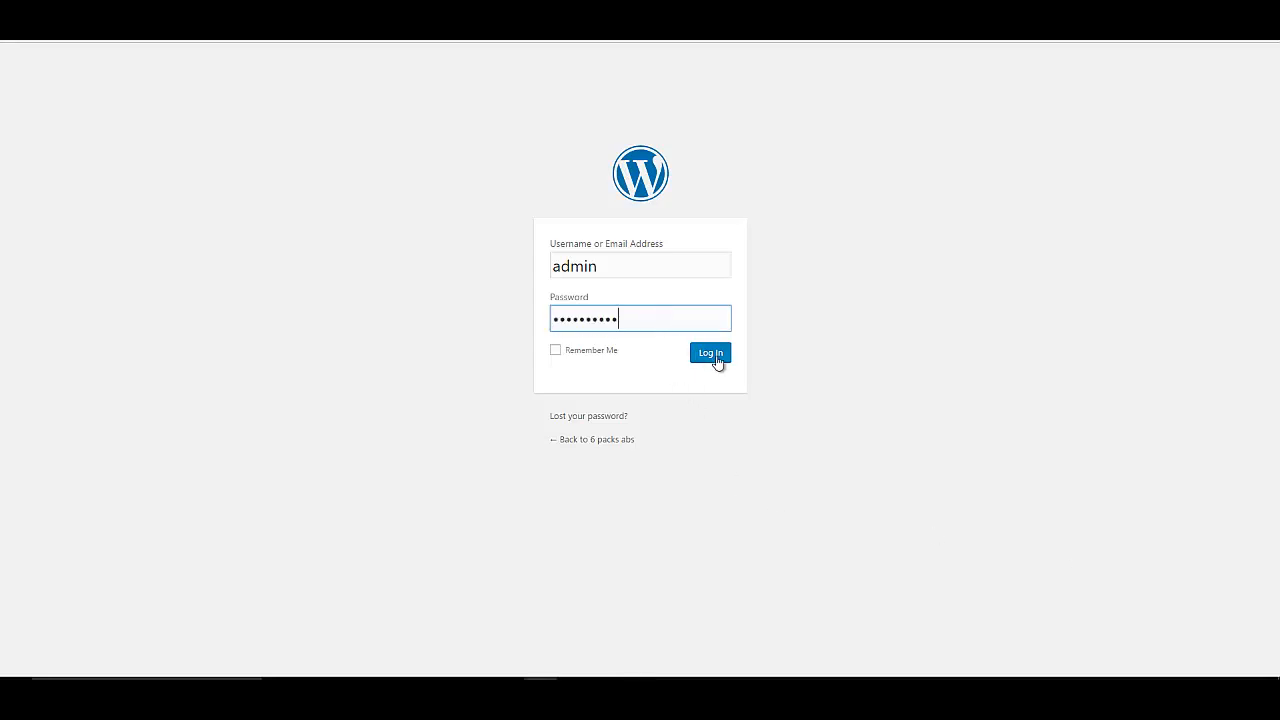
click(600, 351)
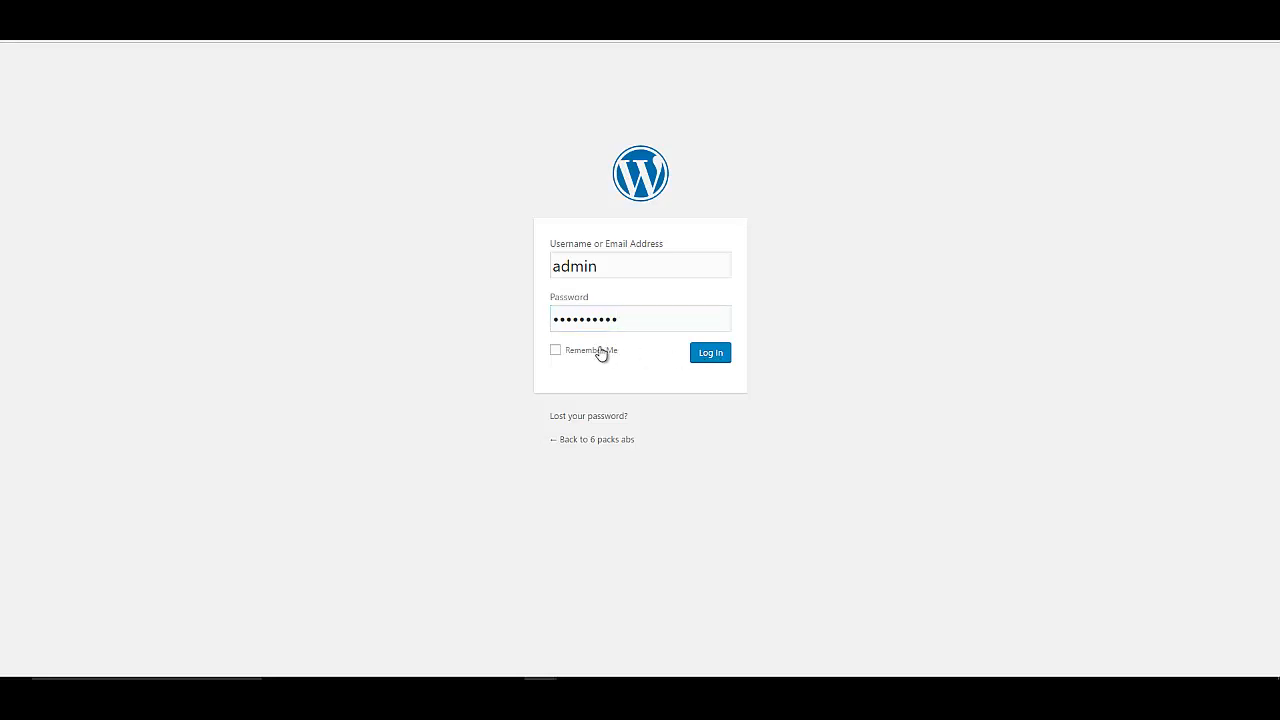
click(728, 355)
click(742, 447)
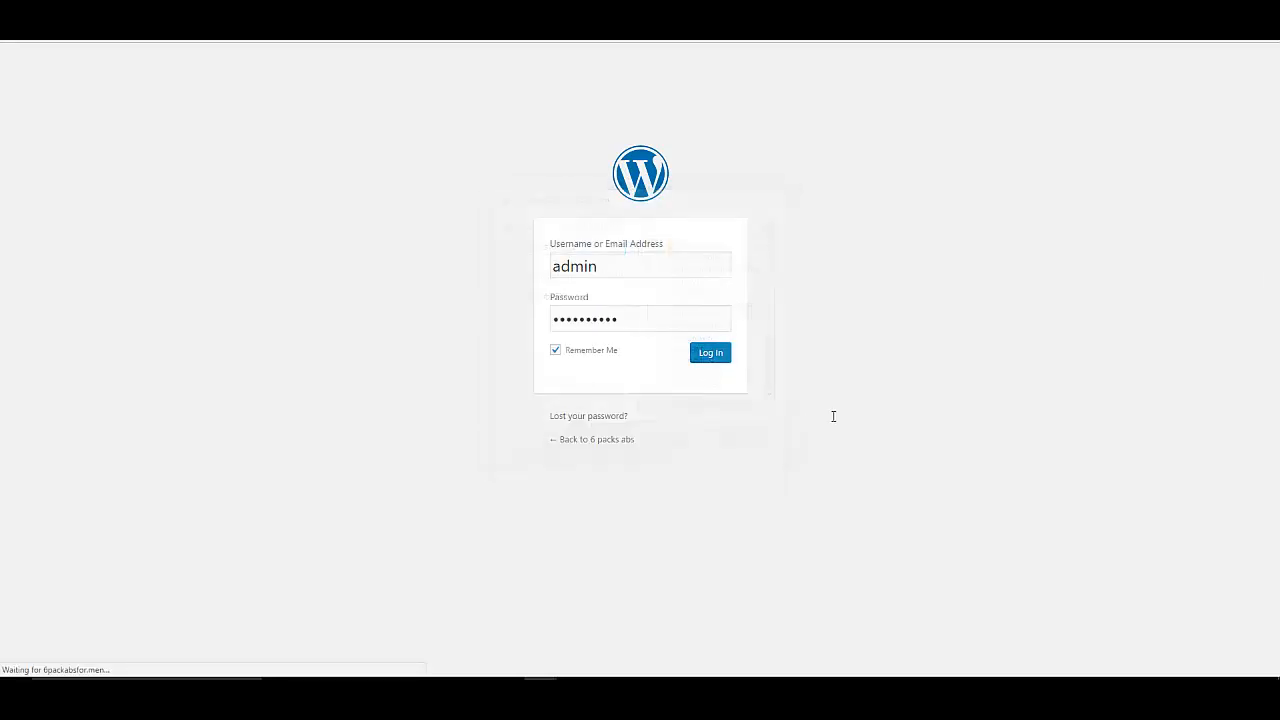
click(757, 118)
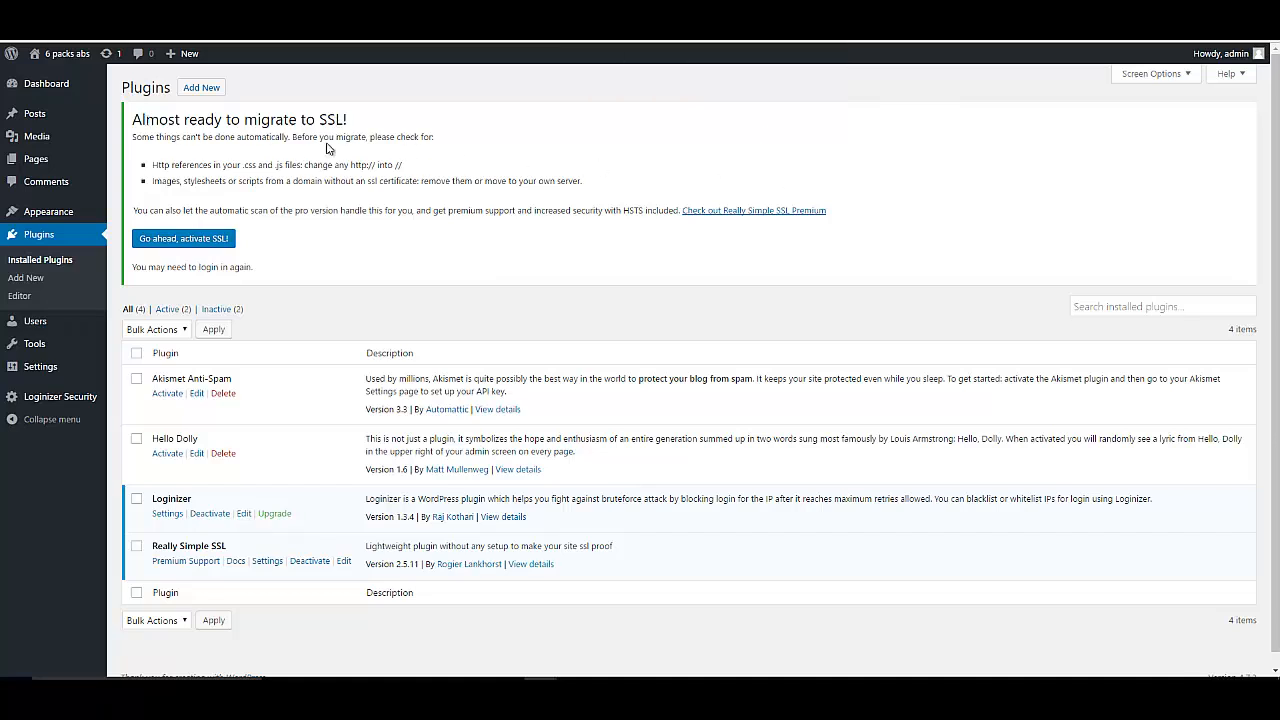
Activate SSL across the site and sign back in to reach General Settings.
click(199, 239)
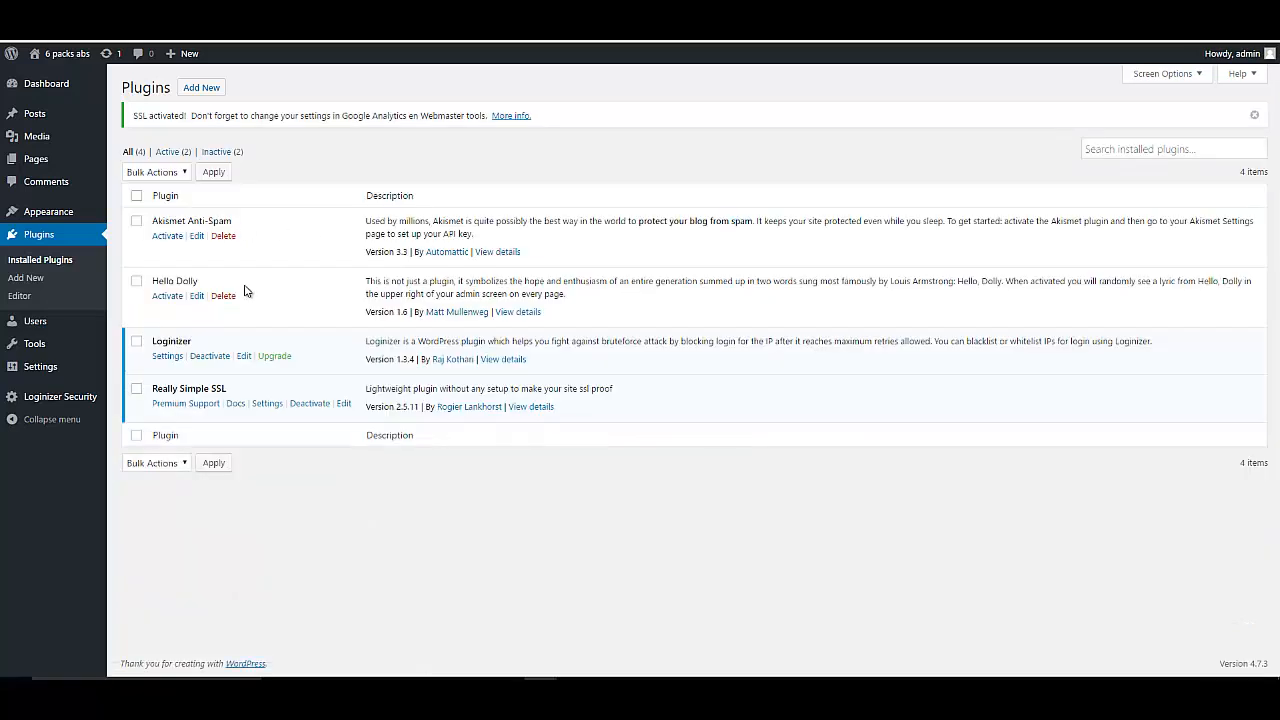
mouse_move(39, 375)
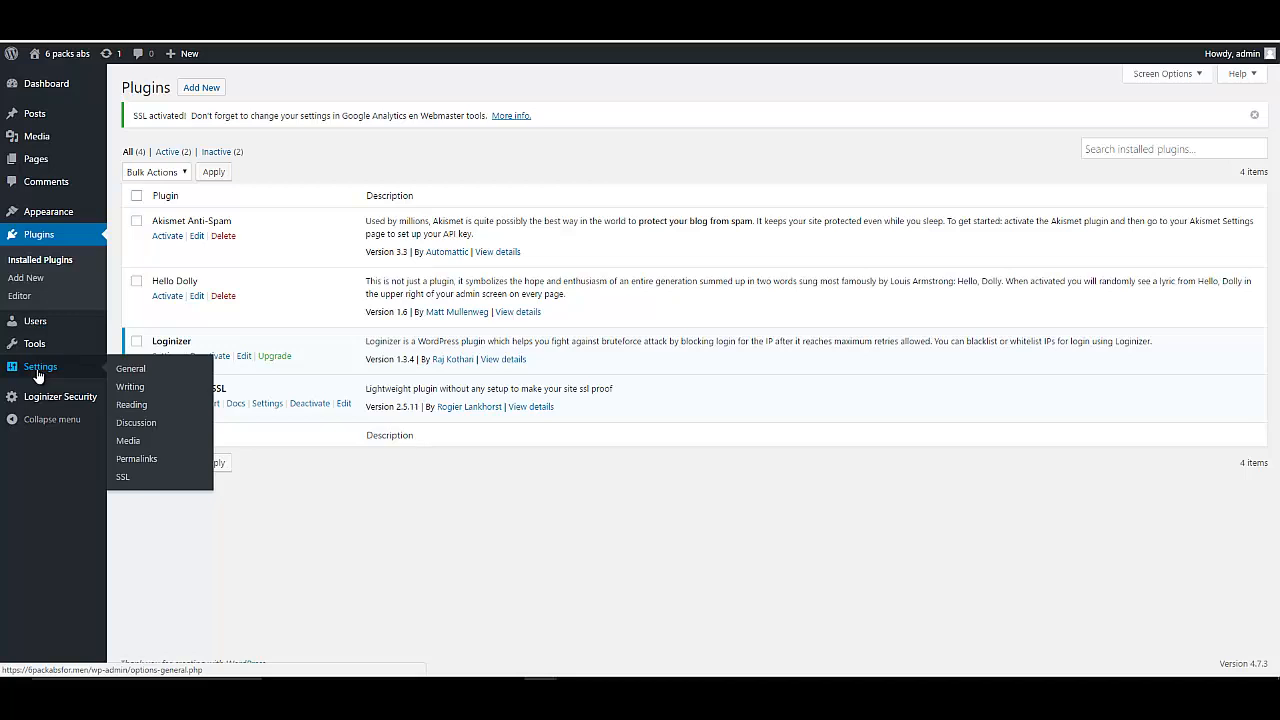
click(120, 371)
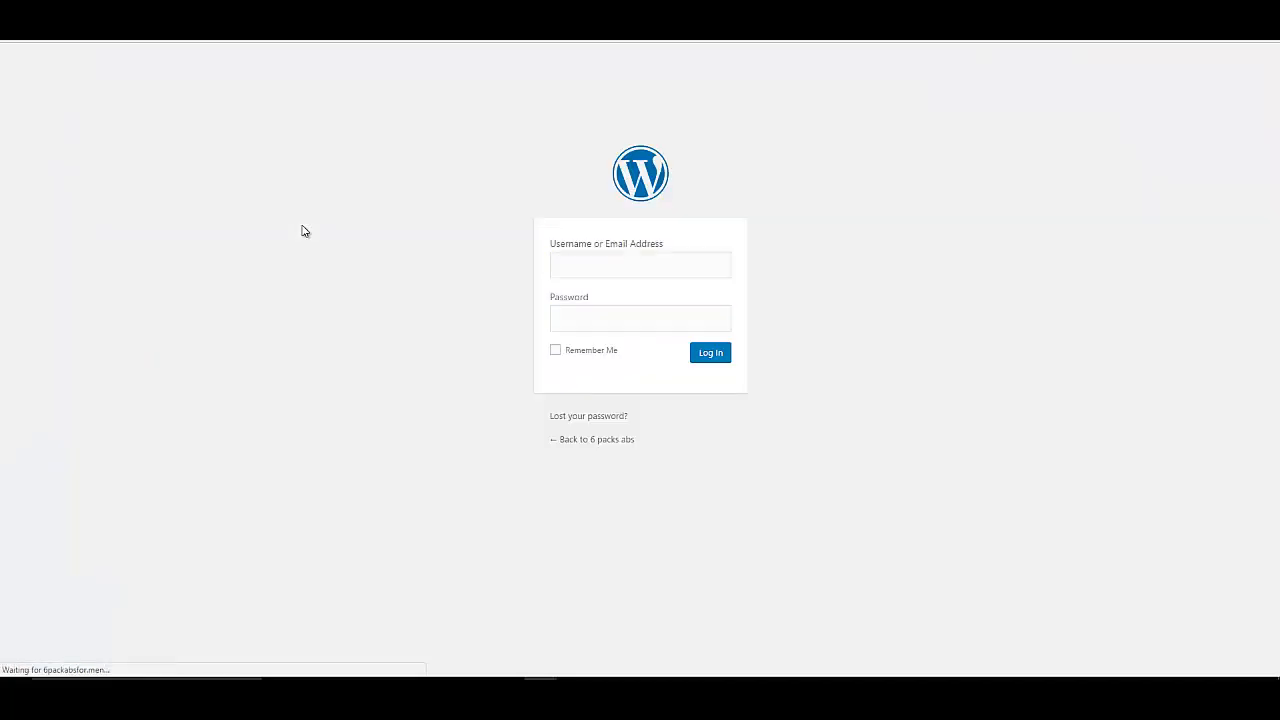
click(710, 355)
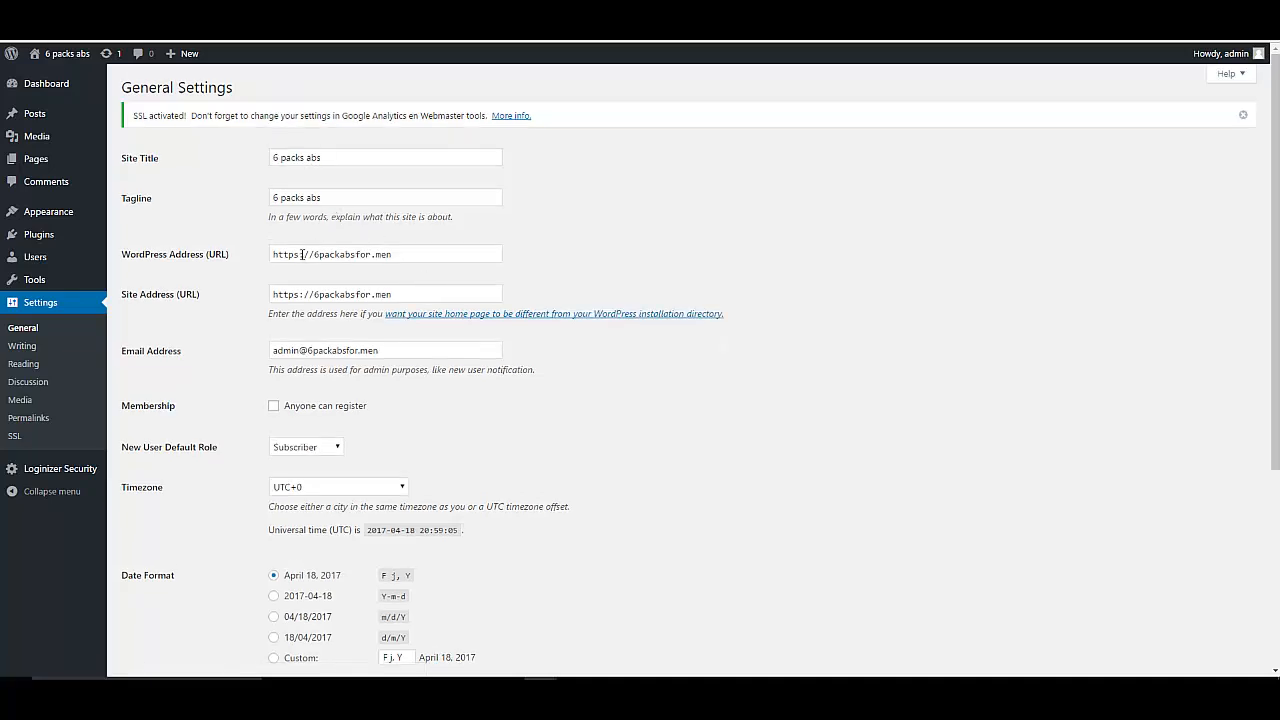
Verify the WordPress Address and Site Address both use https and check the Secure badge.
click(302, 254)
drag(300, 254, 296, 296)
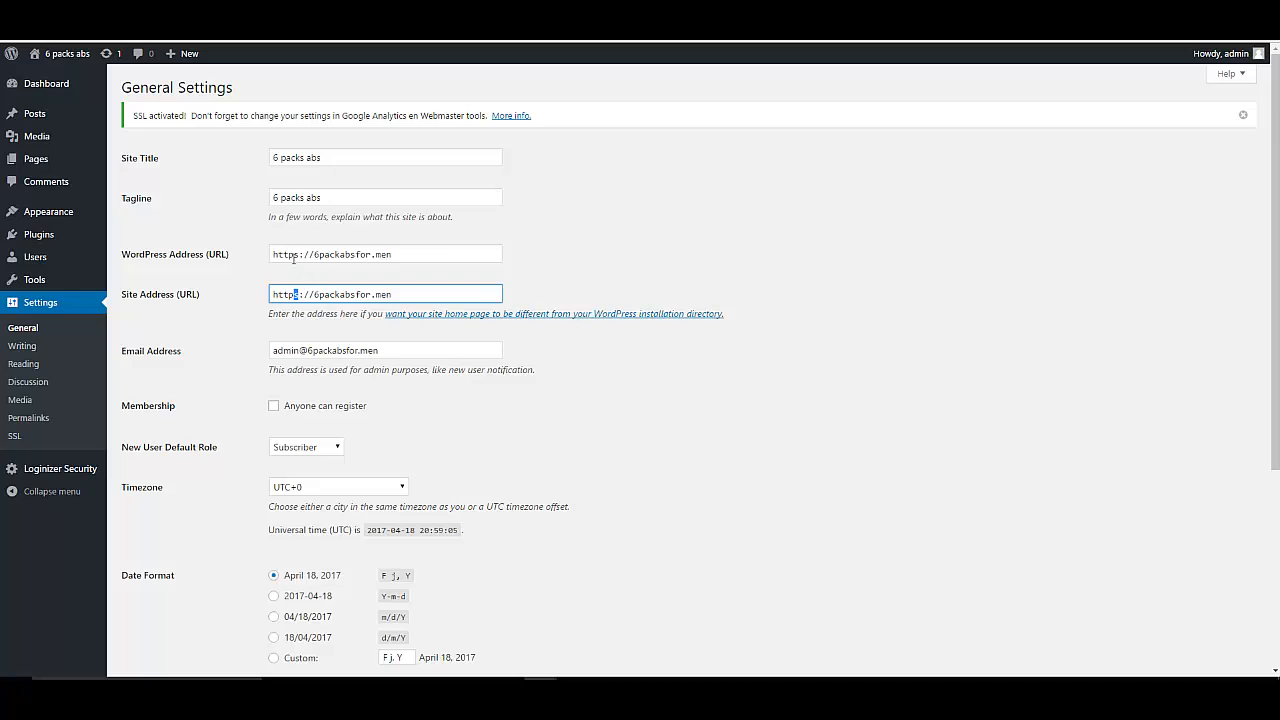
click(298, 255)
drag(301, 255, 295, 256)
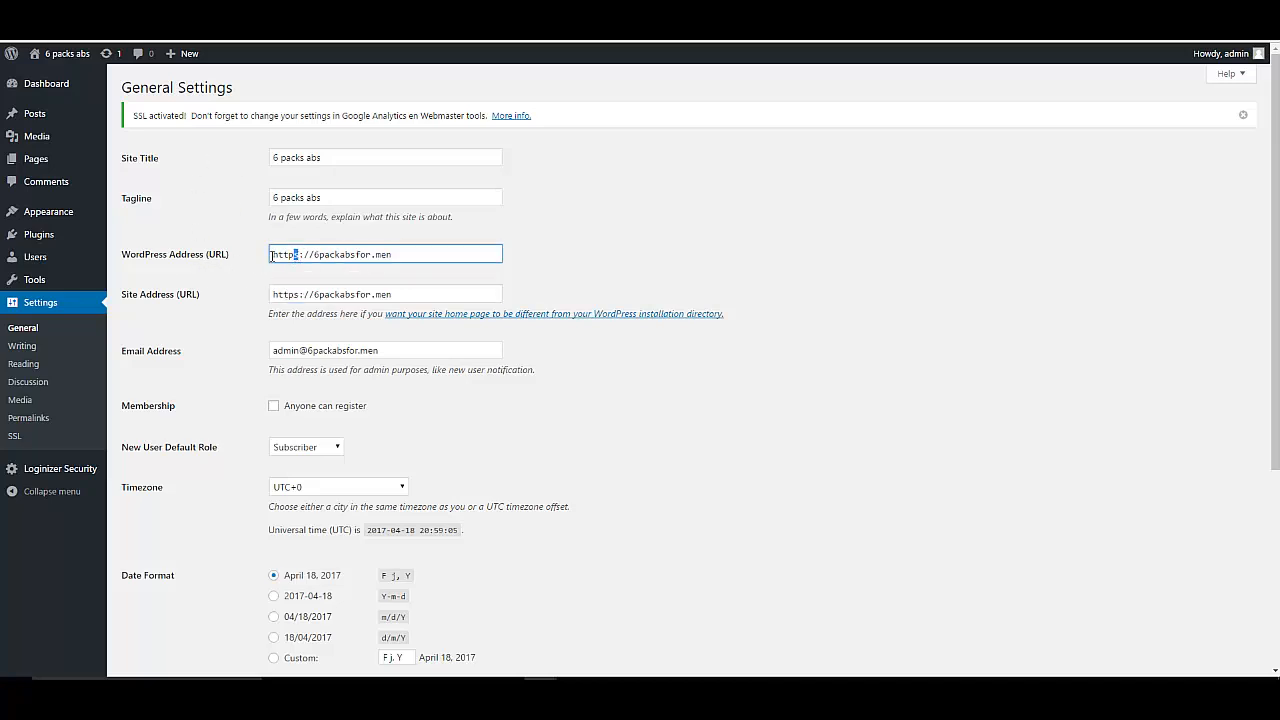
click(298, 295)
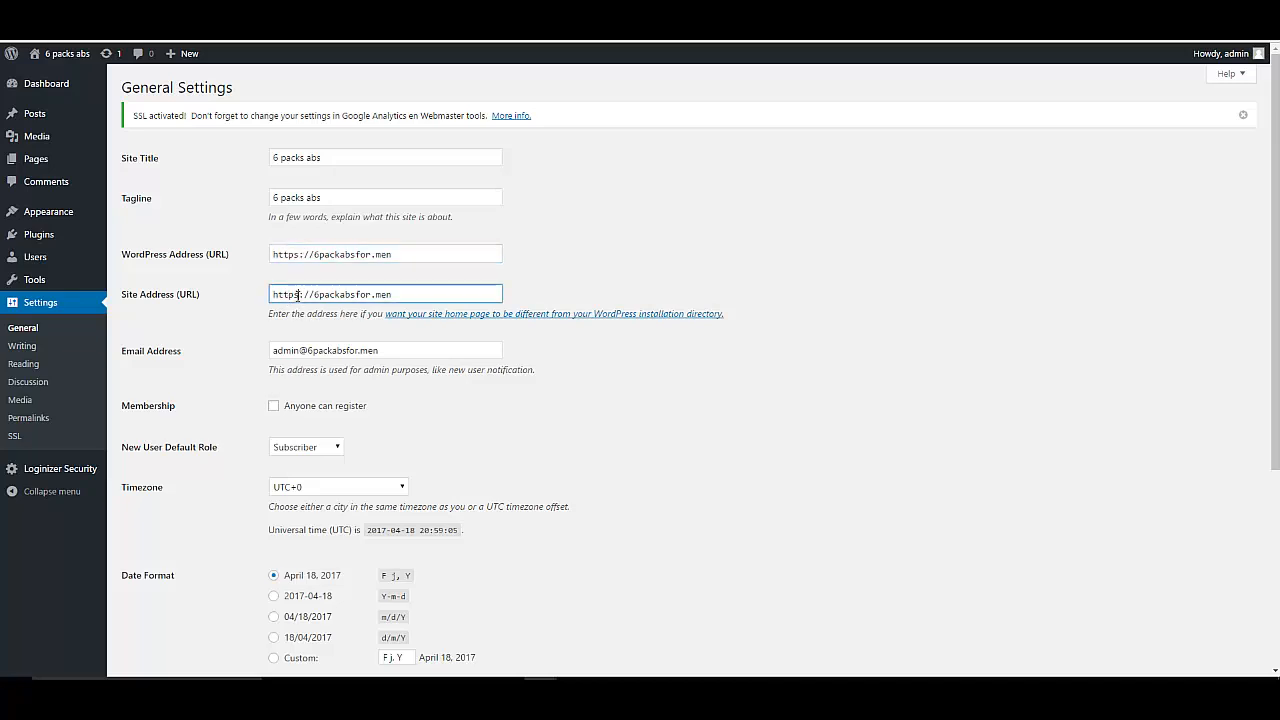
drag(301, 295, 295, 295)
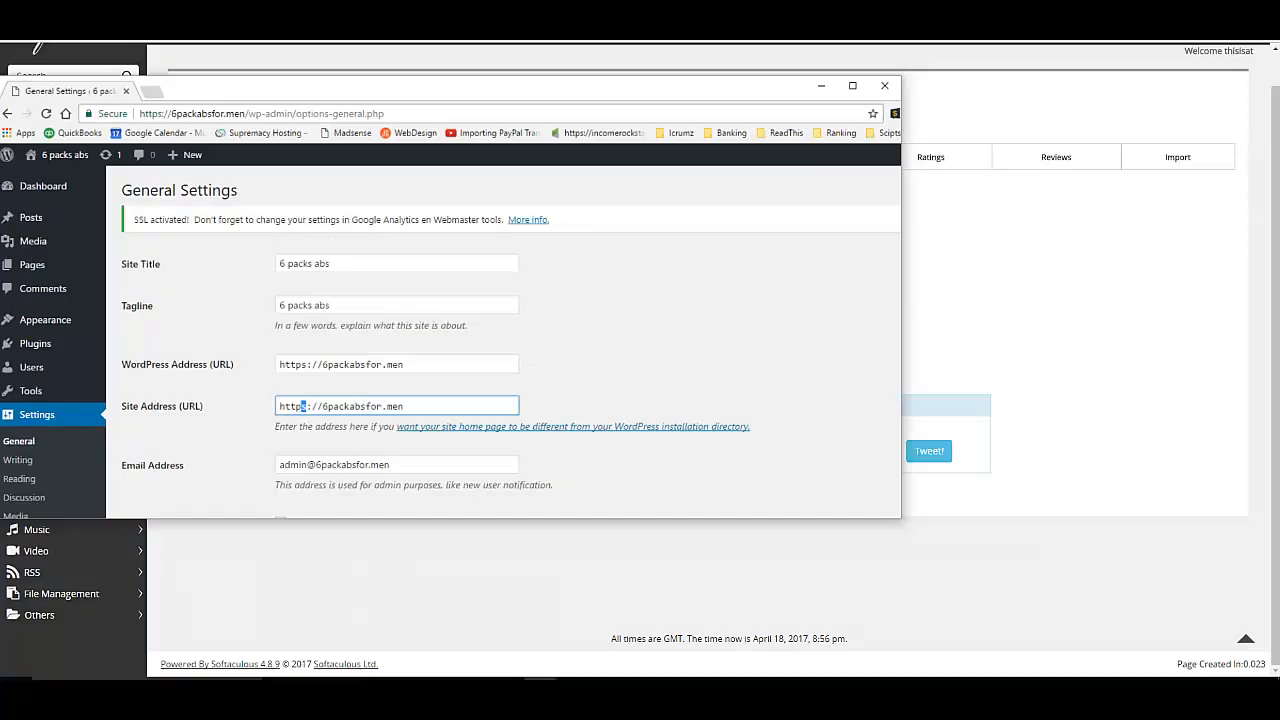
drag(680, 122, 766, 131)
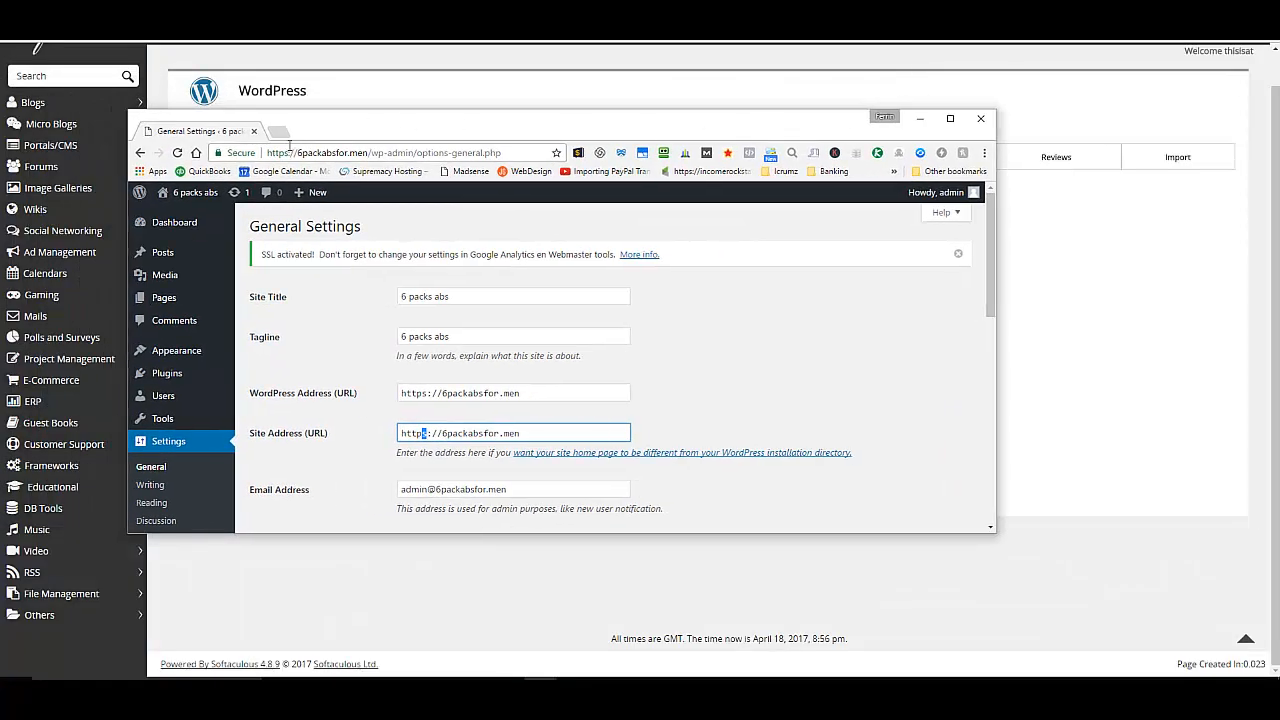
click(245, 156)
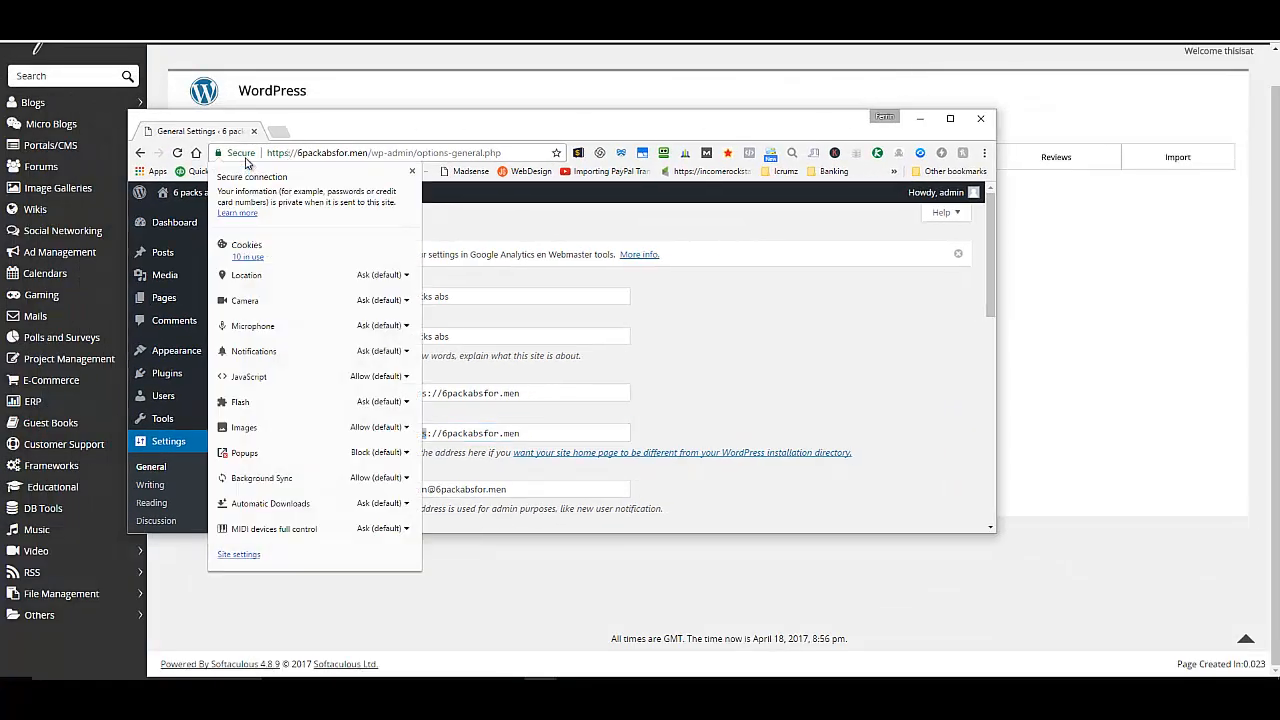
click(245, 156)
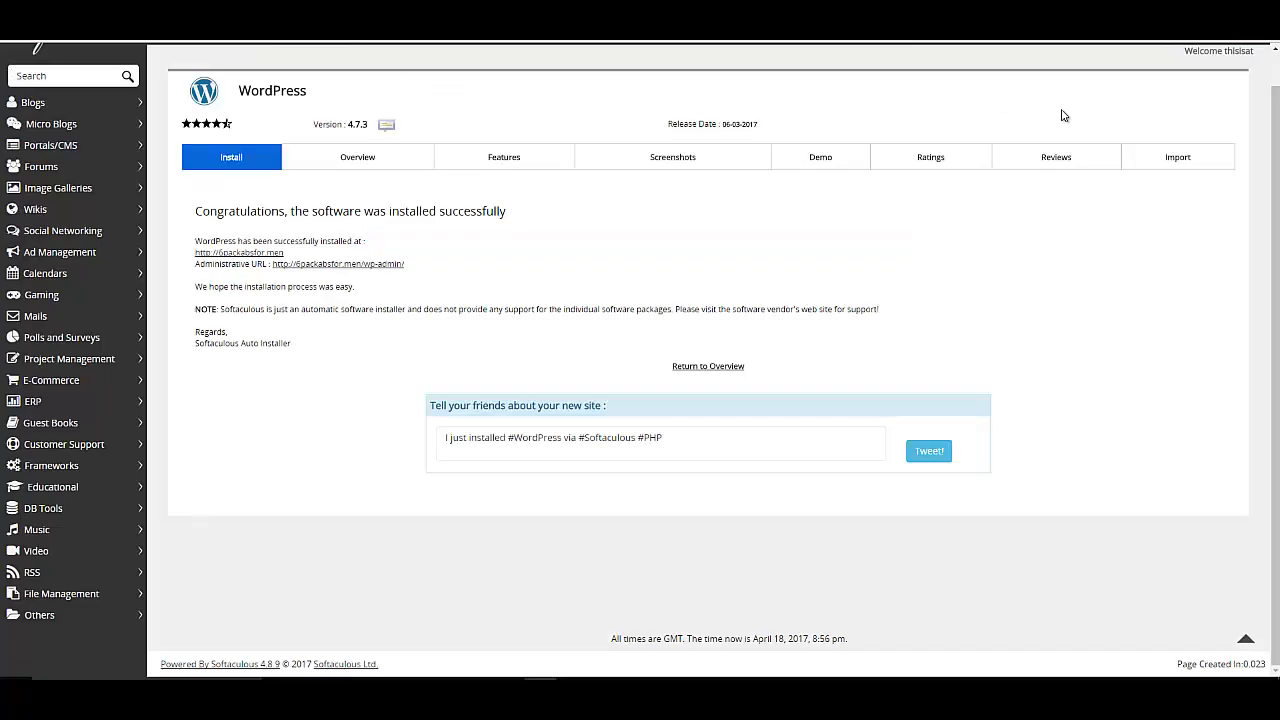
Back in cPanel, select 6packabsfor.men in the domain IP-assignment tool.
scroll(1060, 114, up, 1)
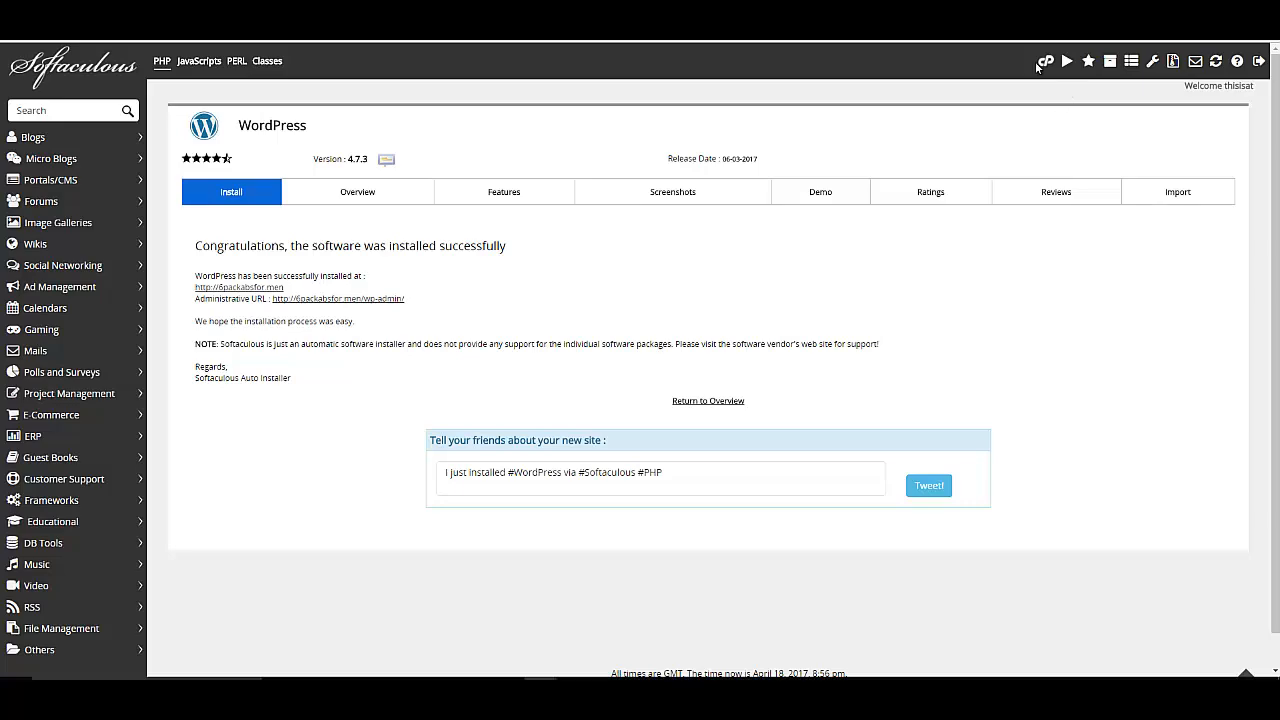
click(1045, 62)
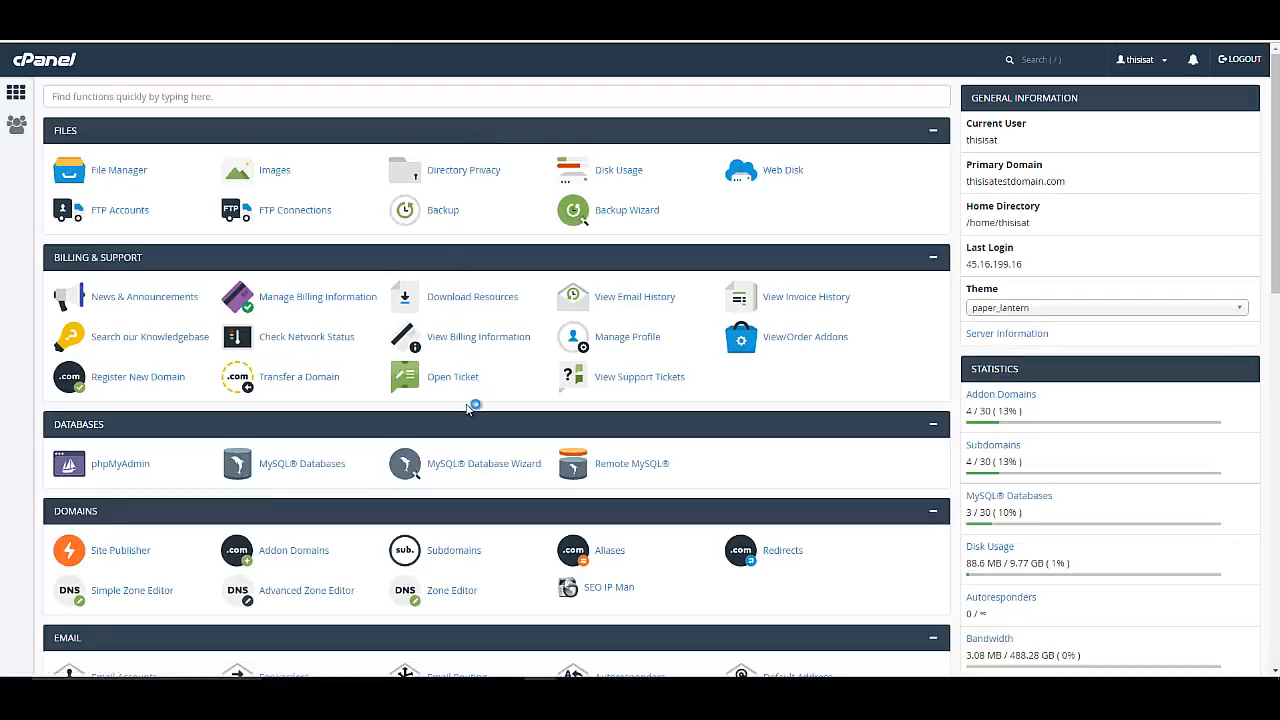
scroll(469, 408, down, 1)
click(609, 452)
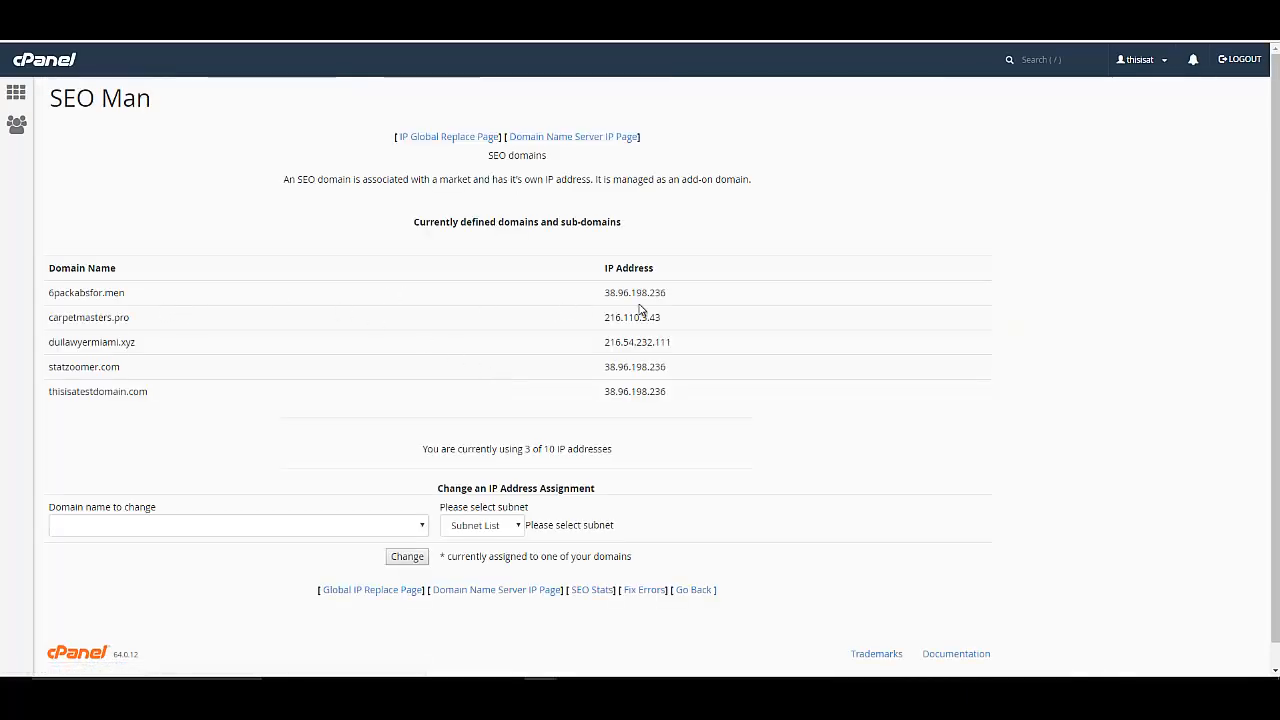
click(422, 527)
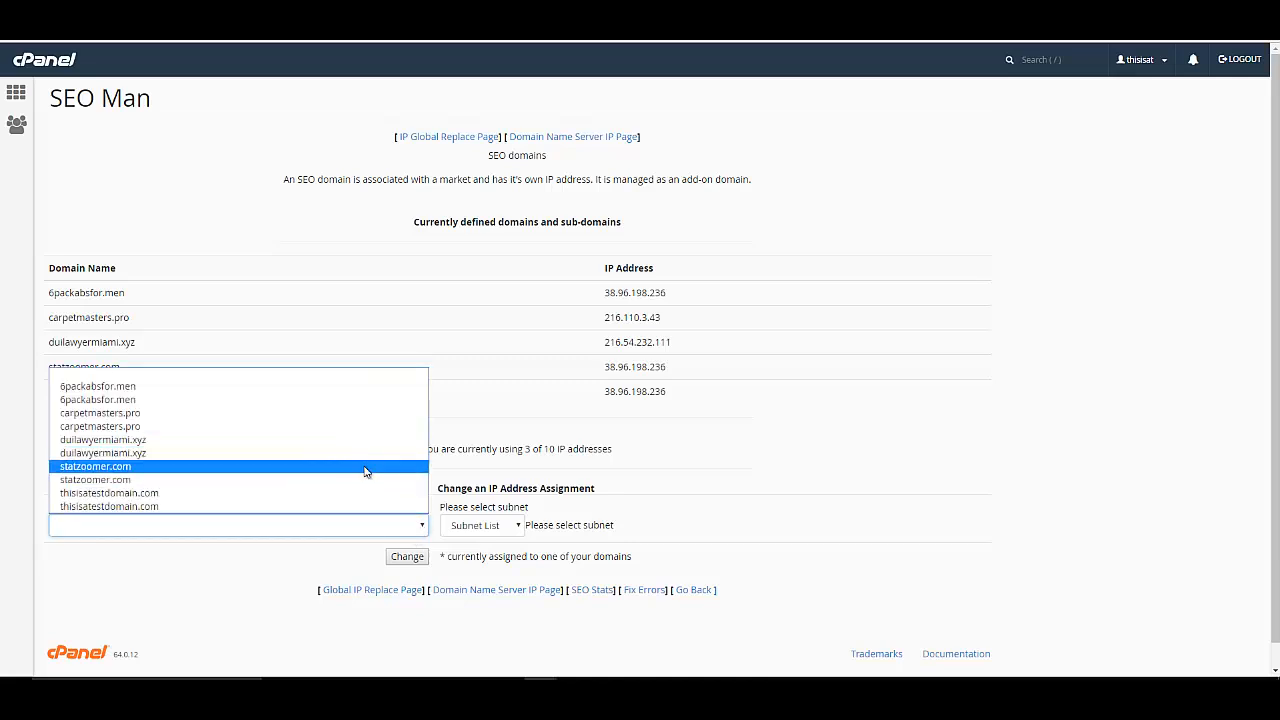
click(350, 400)
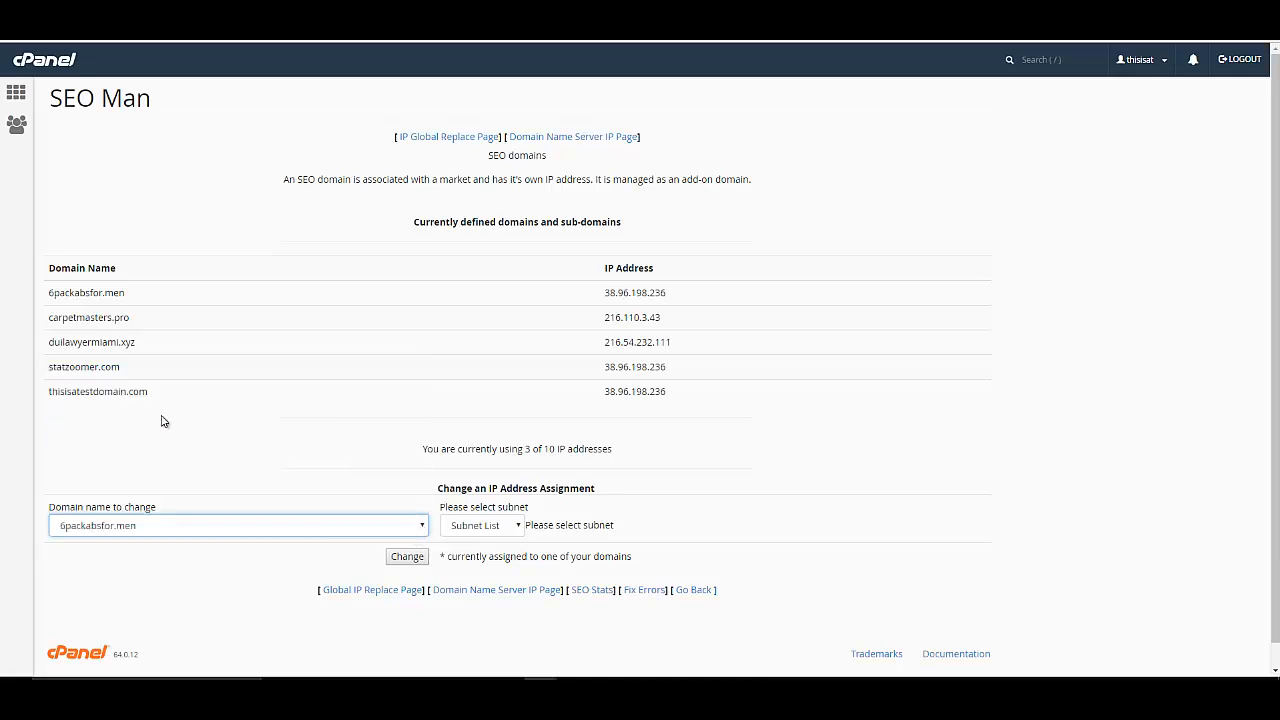
Assign IP 209.163.228.161 from subnet 209.163.228 to the domain and copy the new IP.
click(484, 526)
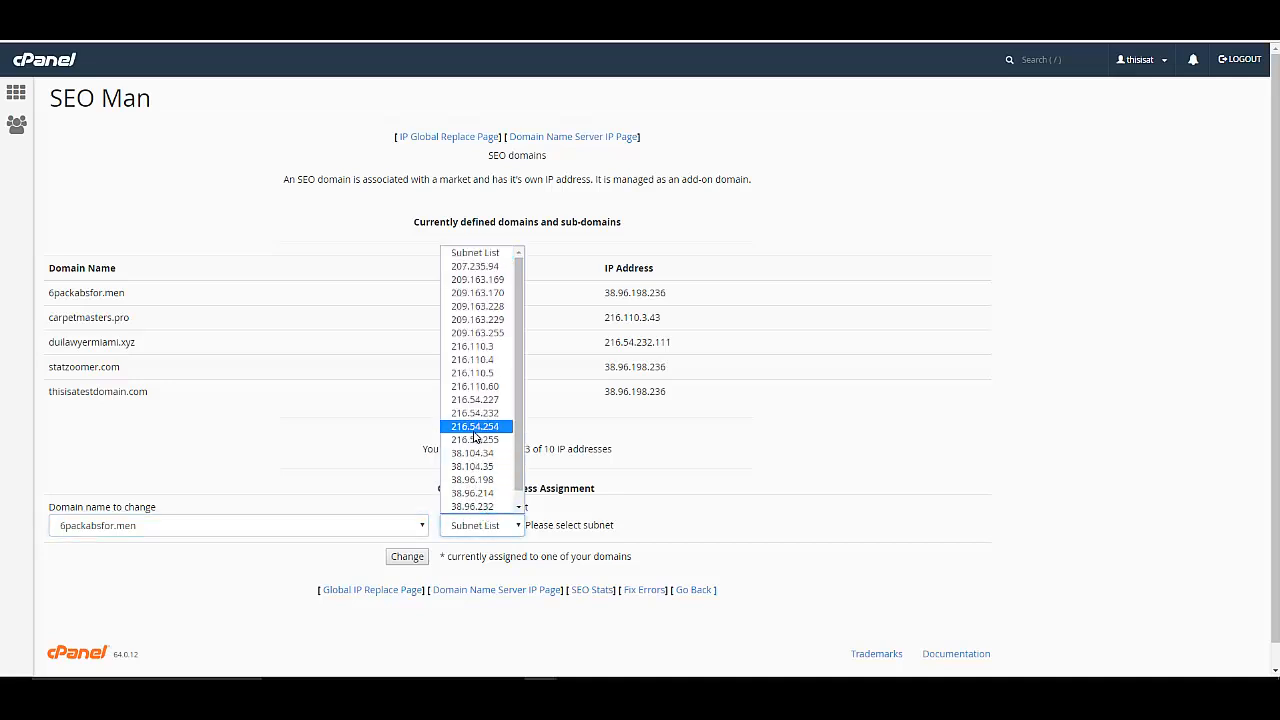
click(480, 306)
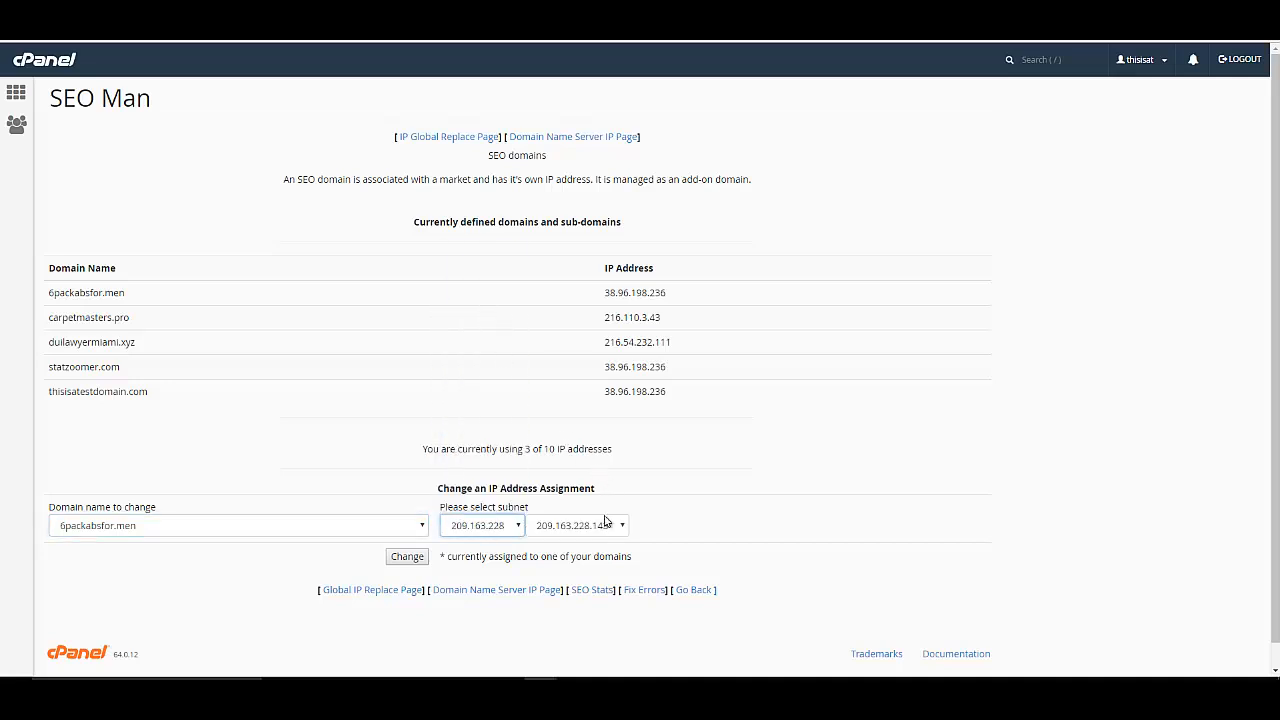
click(605, 525)
click(568, 580)
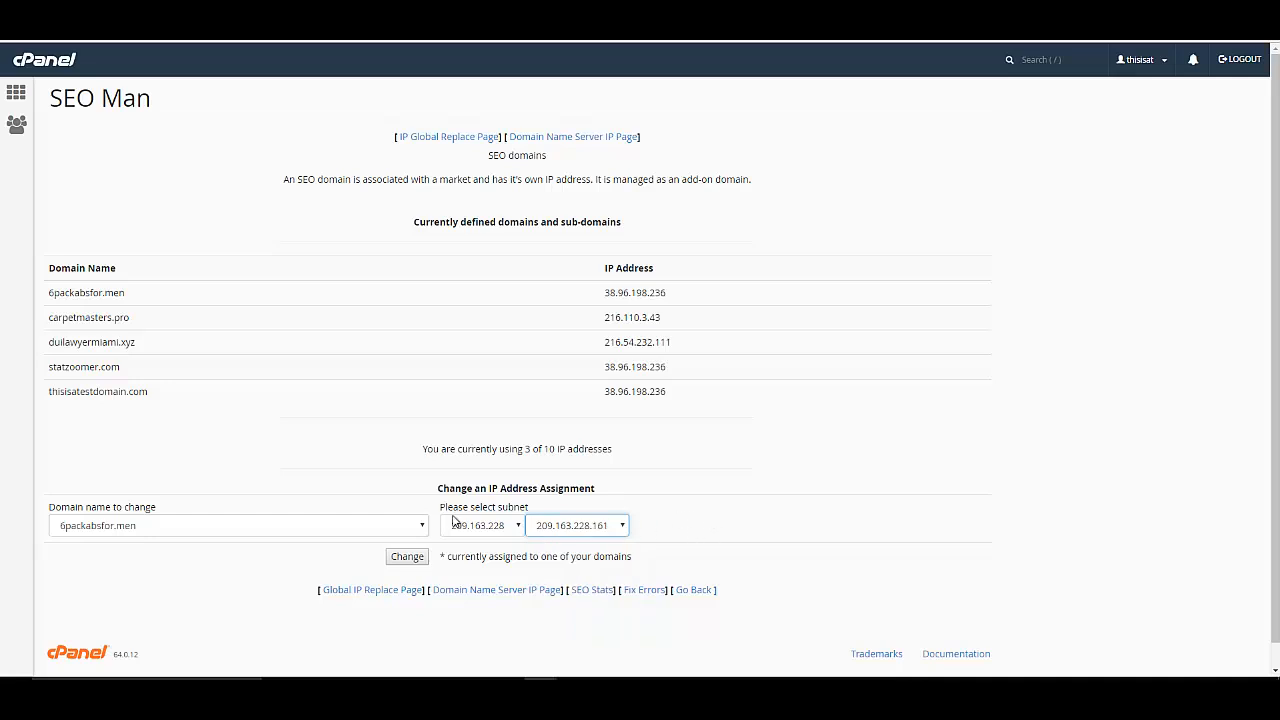
click(407, 559)
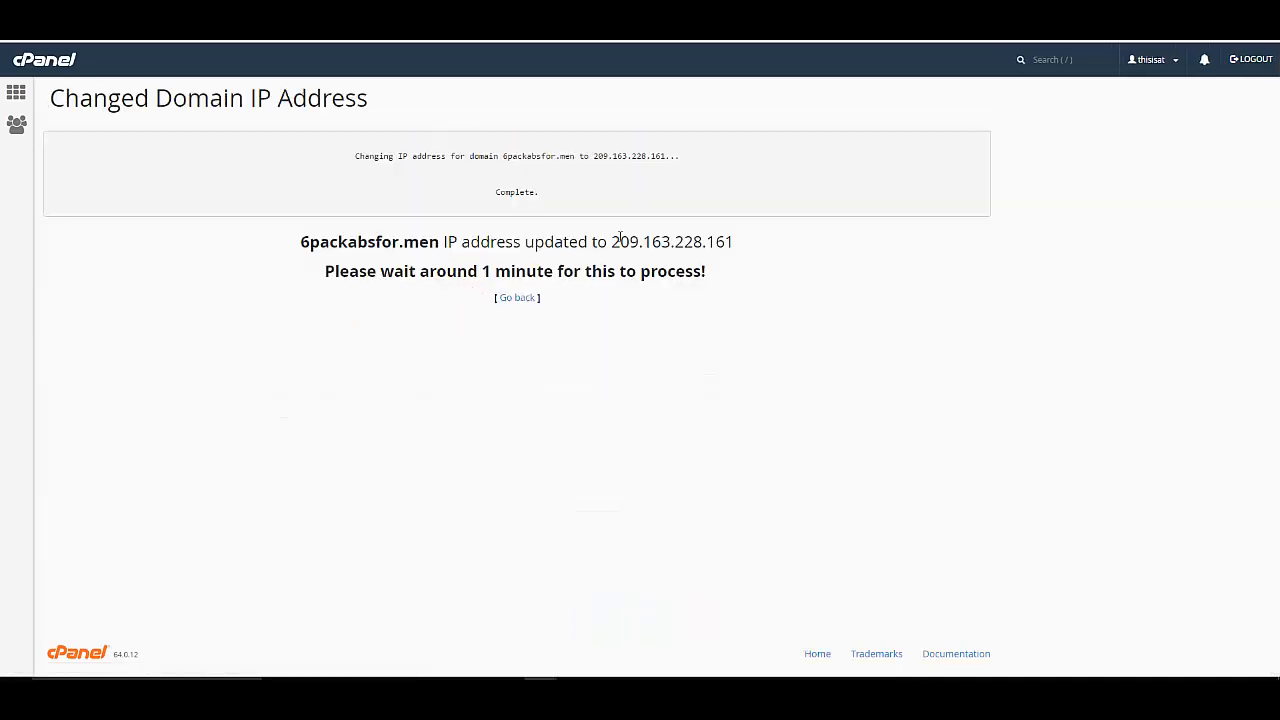
drag(611, 241, 735, 242)
key(ctrl+c)
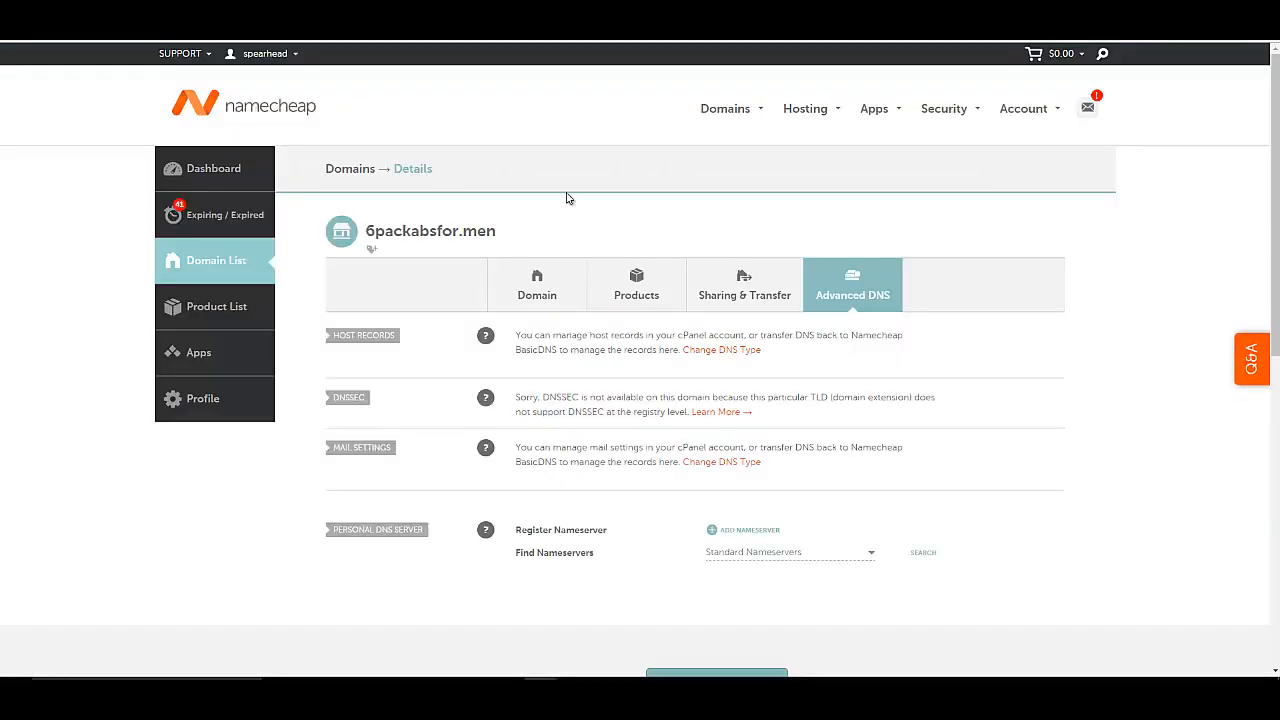
Find the nameservers and save 209.163.228.161 as the IP for both ns1 and ns2.6packabsfor.men.
scroll(757, 529, down, 2)
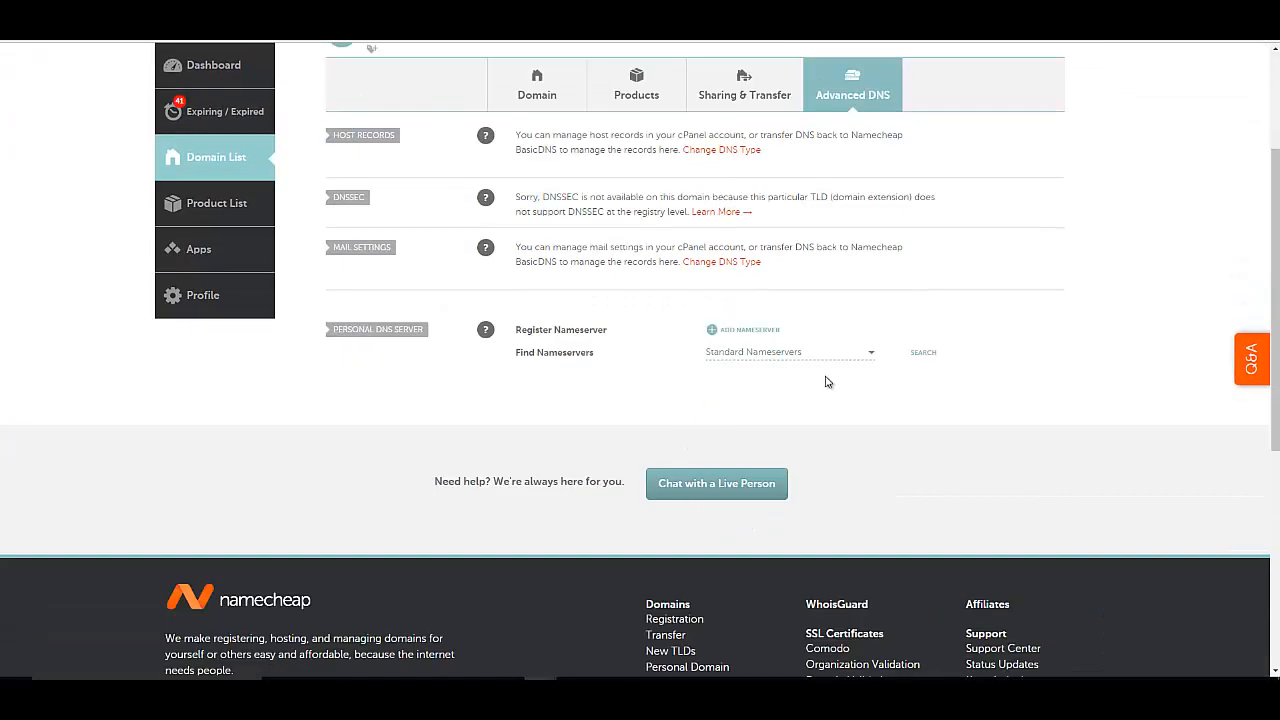
click(932, 353)
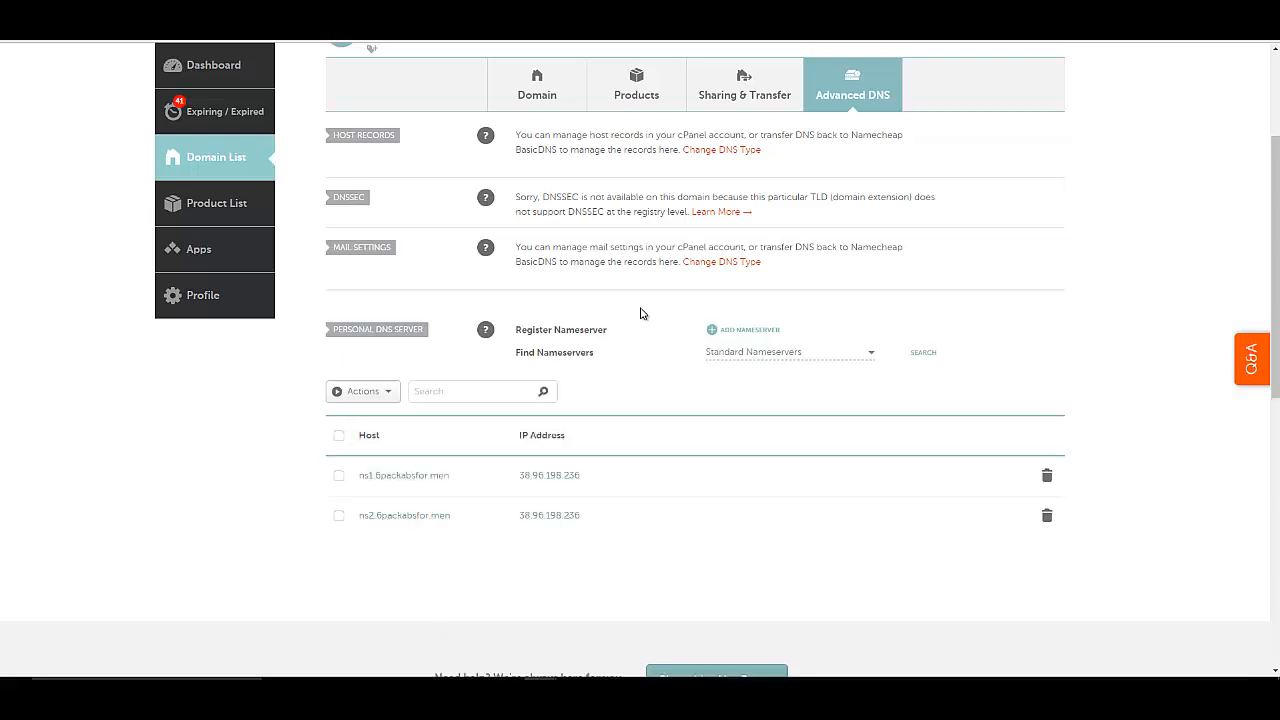
click(595, 474)
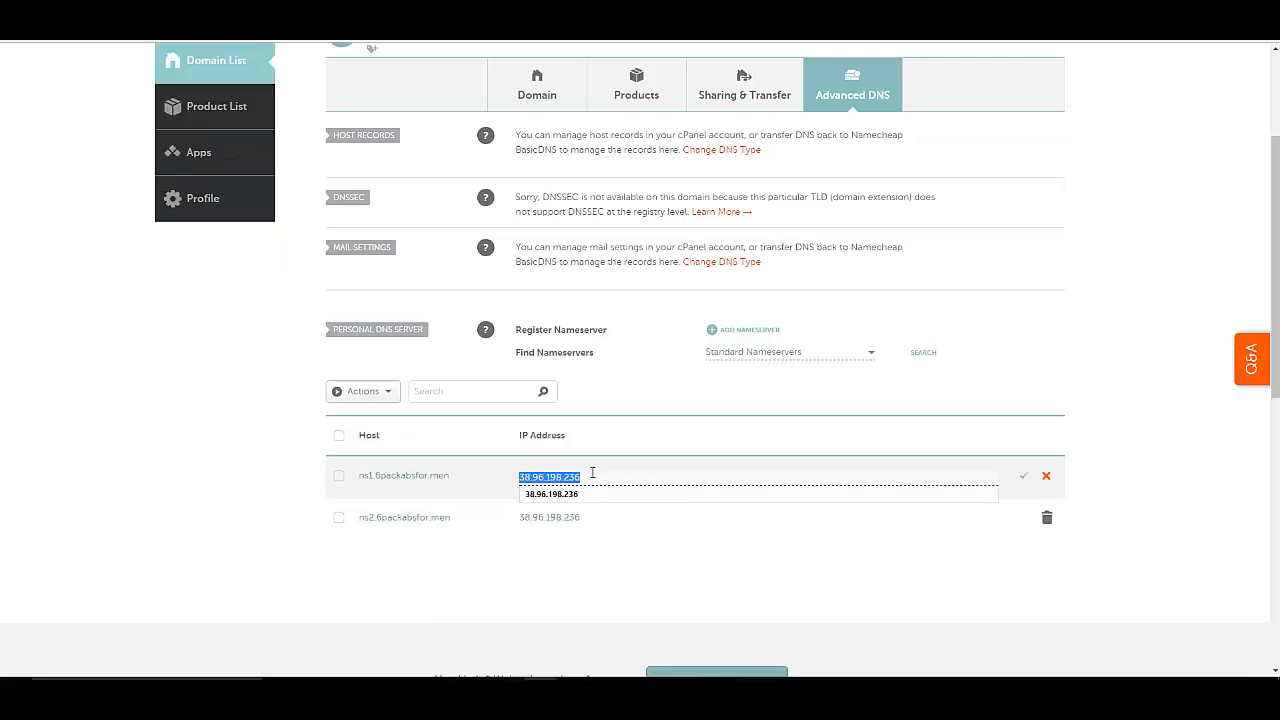
key(ctrl+v)
click(590, 519)
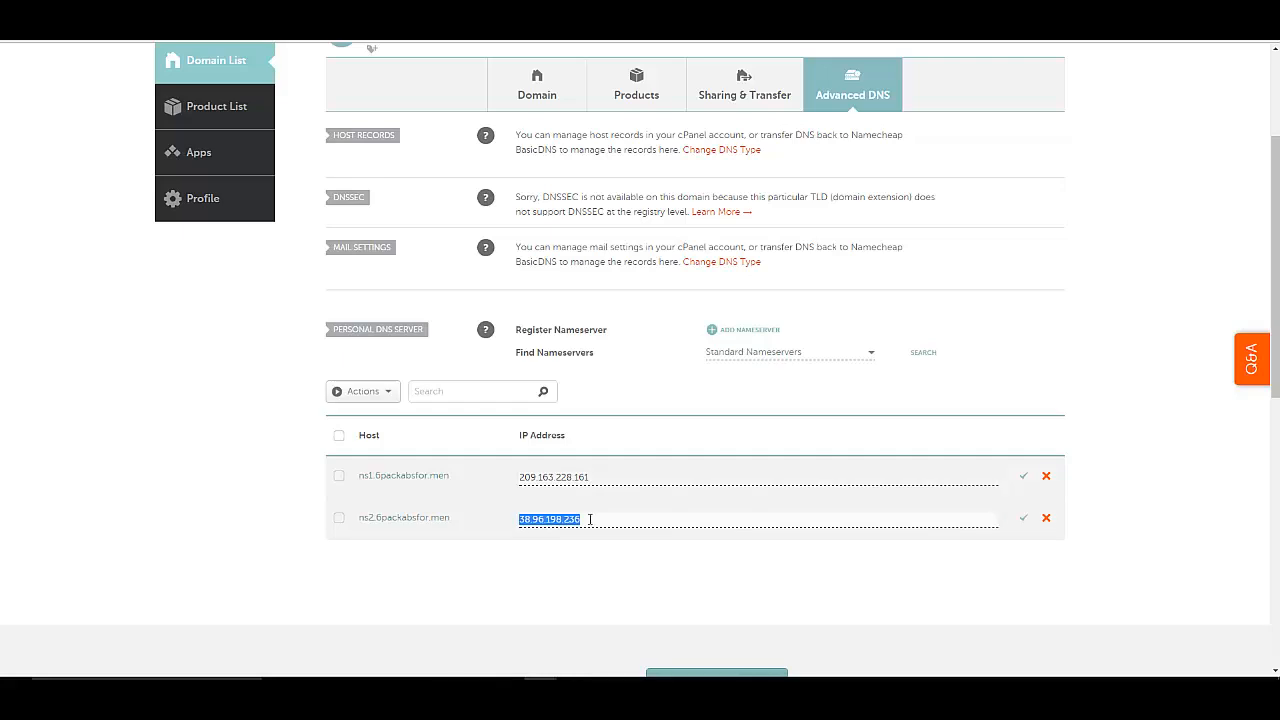
key(ctrl+v)
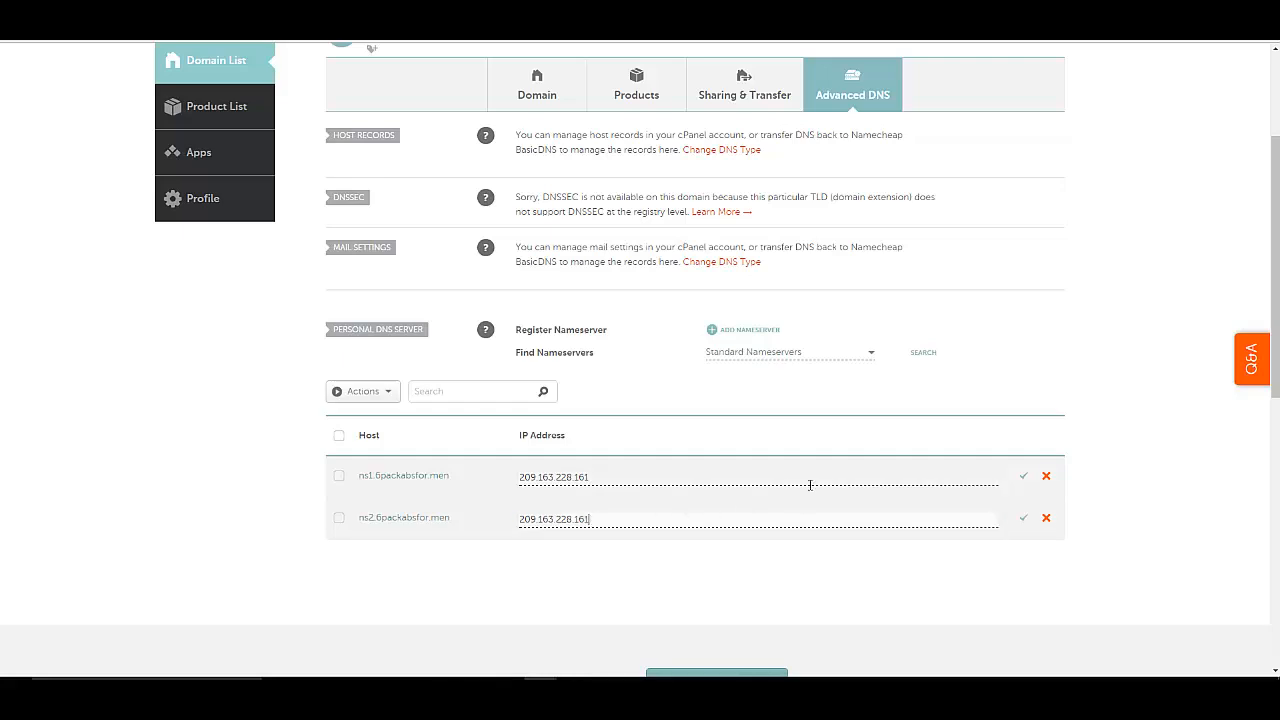
click(1024, 482)
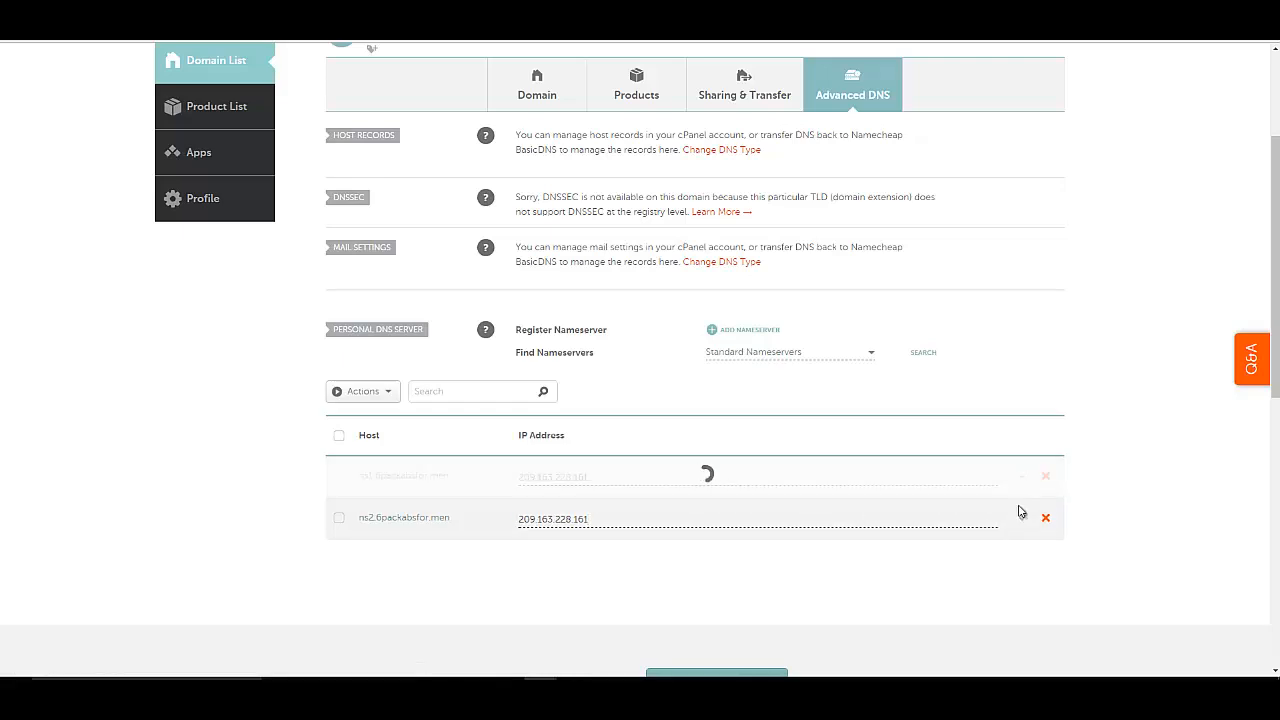
click(1021, 525)
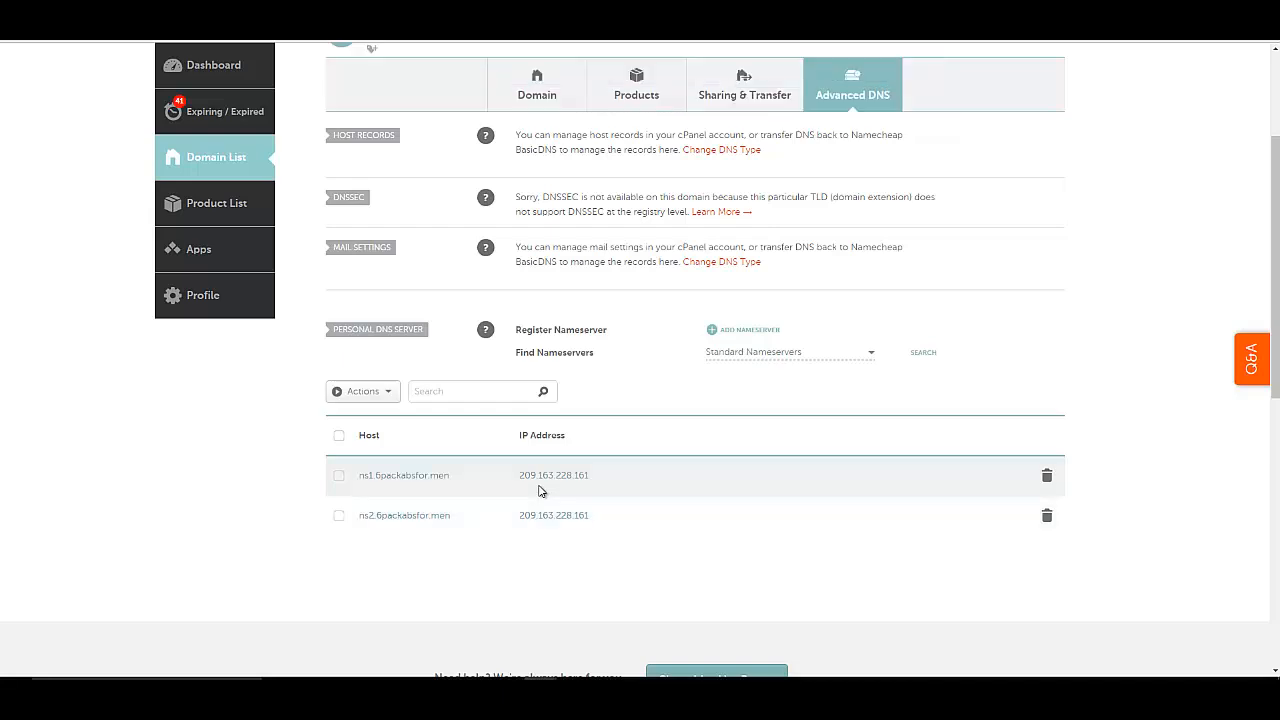
Run ipconfig /flushdns in Command Prompt to clear the local DNS resolver cache.
key(alt+Tab)
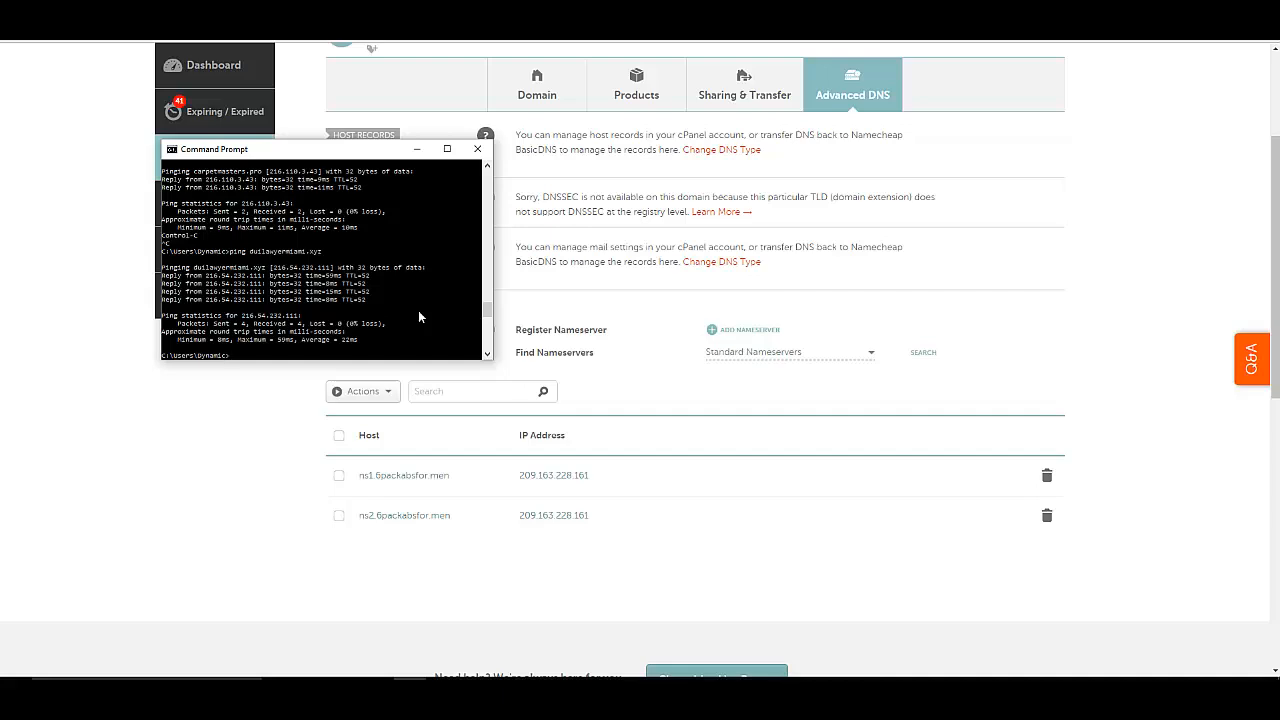
key(Up)
key(Up)
key(Up)
key(Return)
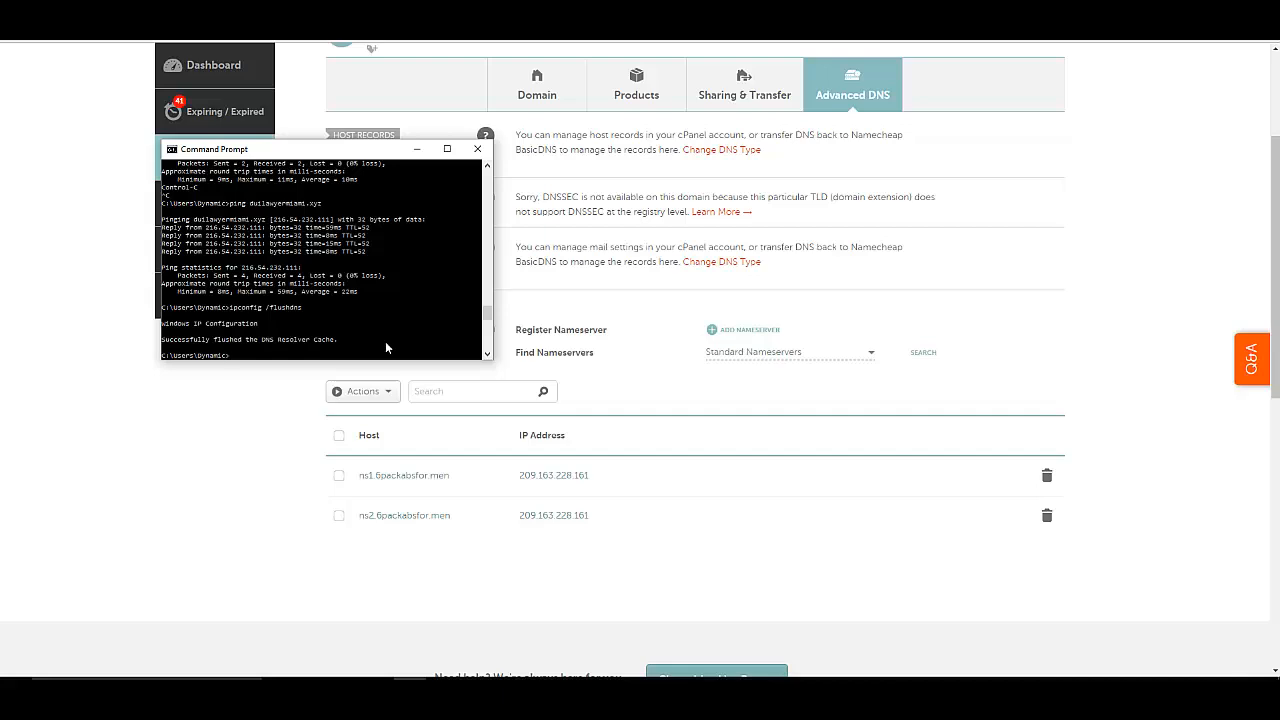
Ping 6packabsfor.men twice, seeing it still answer from 38.96.198.236.
key(Up)
key(Up)
key(BackSpace)
key(BackSpace)
key(BackSpace)
key(BackSpace)
key(BackSpace)
key(BackSpace)
key(BackSpace)
key(BackSpace)
key(BackSpace)
key(BackSpace)
key(BackSpace)
key(BackSpace)
key(BackSpace)
key(BackSpace)
key(BackSpace)
key(BackSpace)
key(BackSpace)
text(6packabsfor.men)
key(Return)
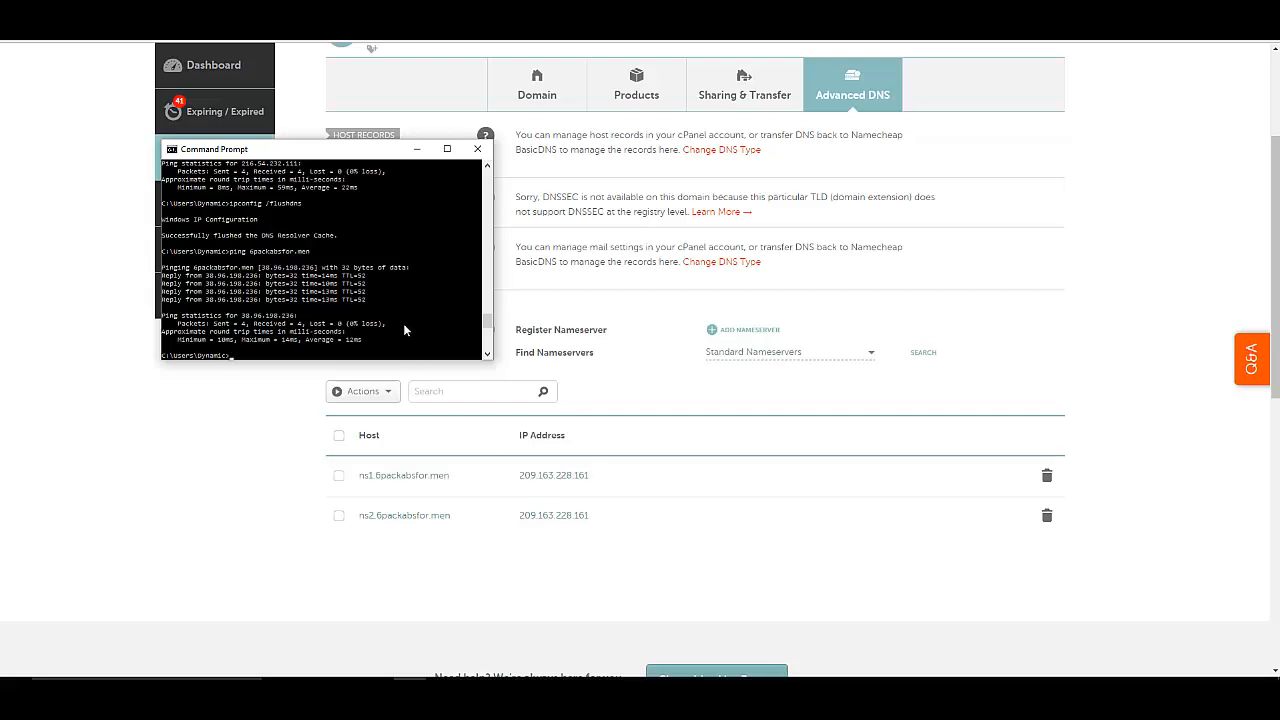
key(Up)
key(Return)
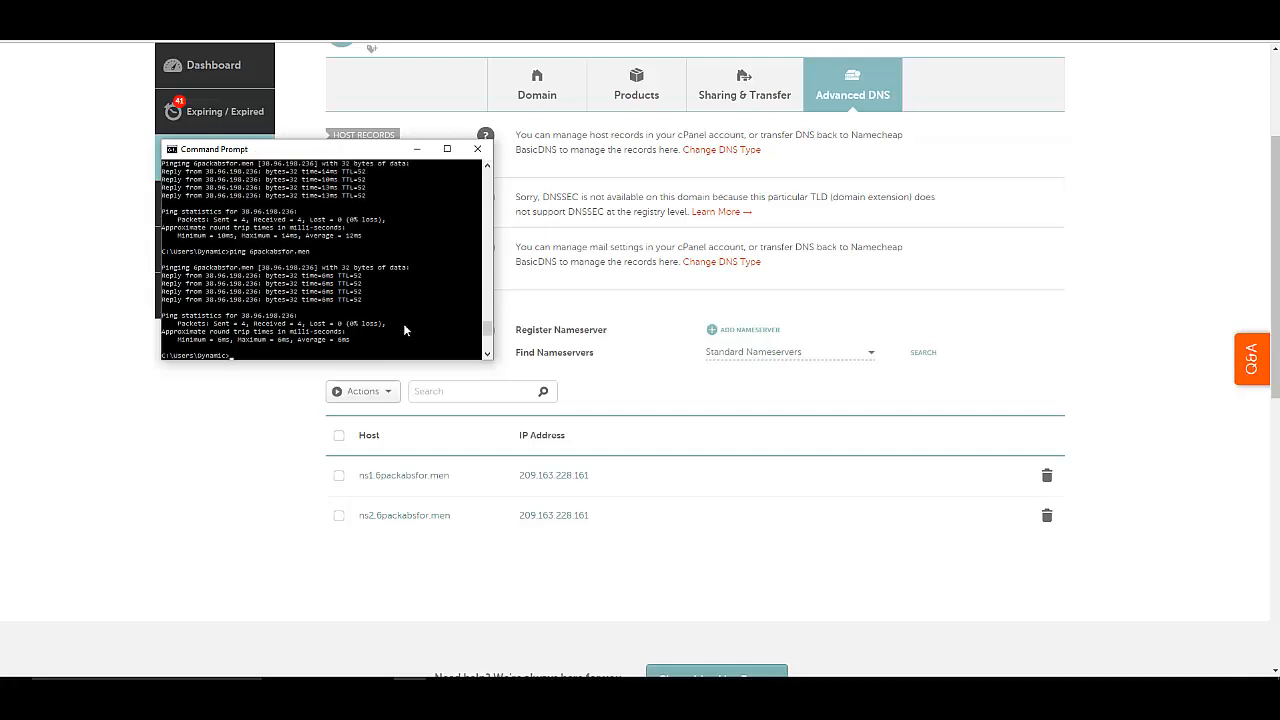
Flush the DNS cache with ipconfig /flushdns and ping 6packabsfor.men again.
text(ipconfig /flushdns)
key(Return)
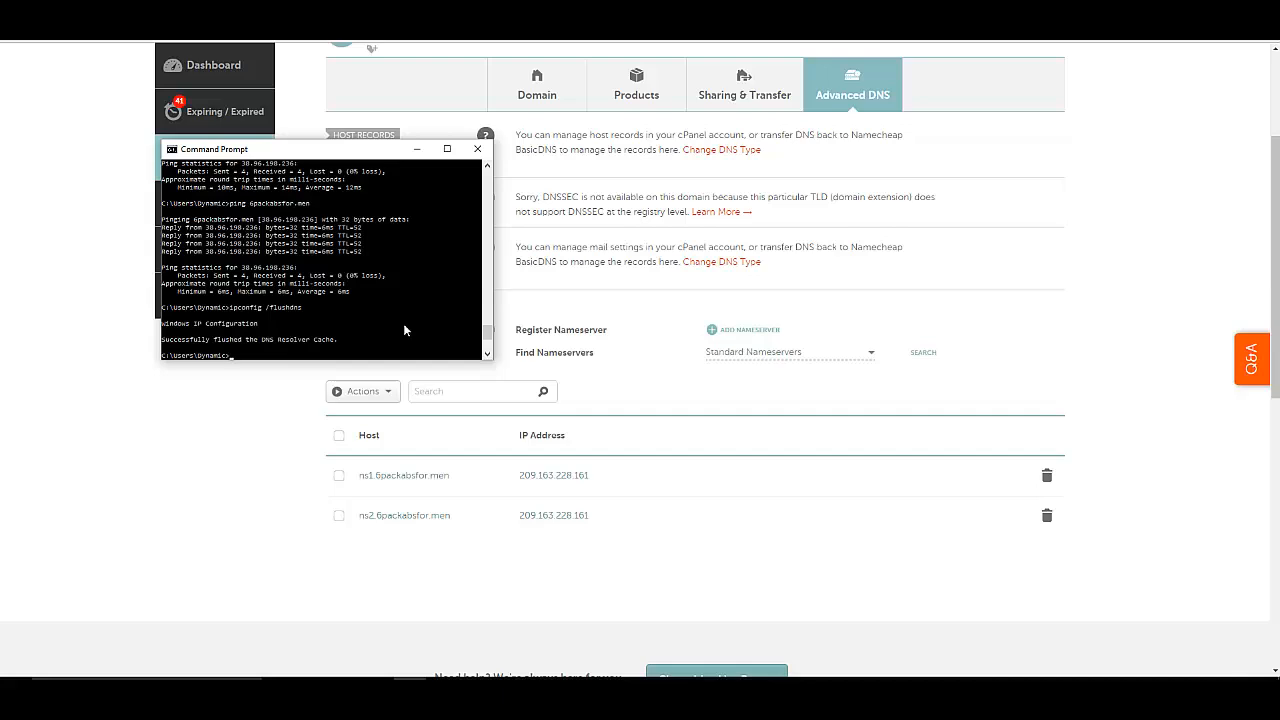
key(Up)
key(Return)
key(Up)
key(Up)
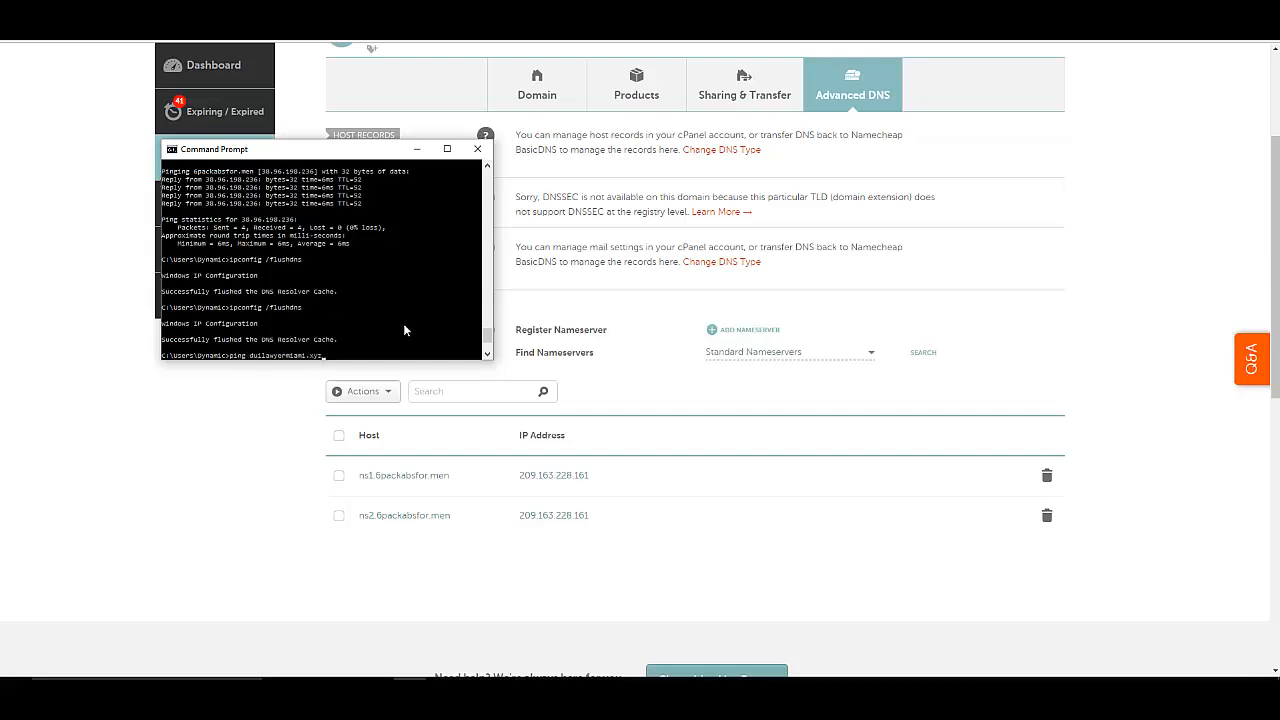
key(Up)
key(Up)
key(Return)
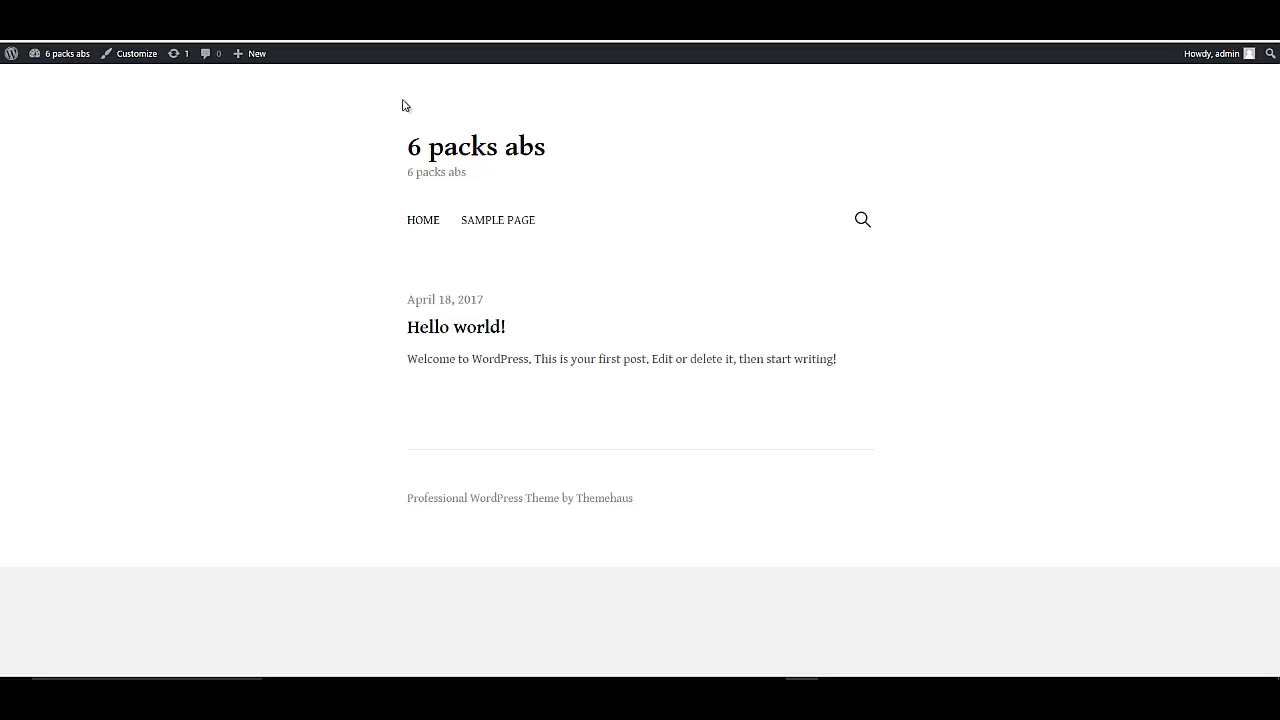
mouse_move(1192, 60)
key(F11)
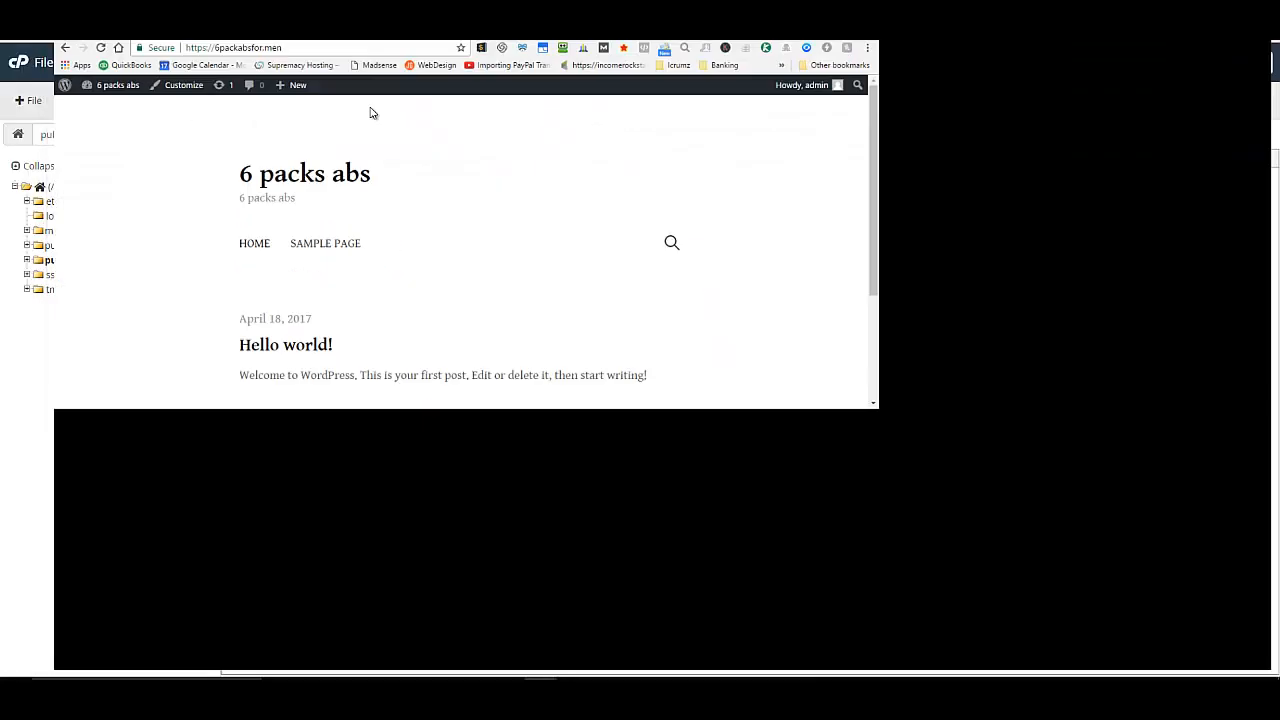
key(F11)
key(F11)
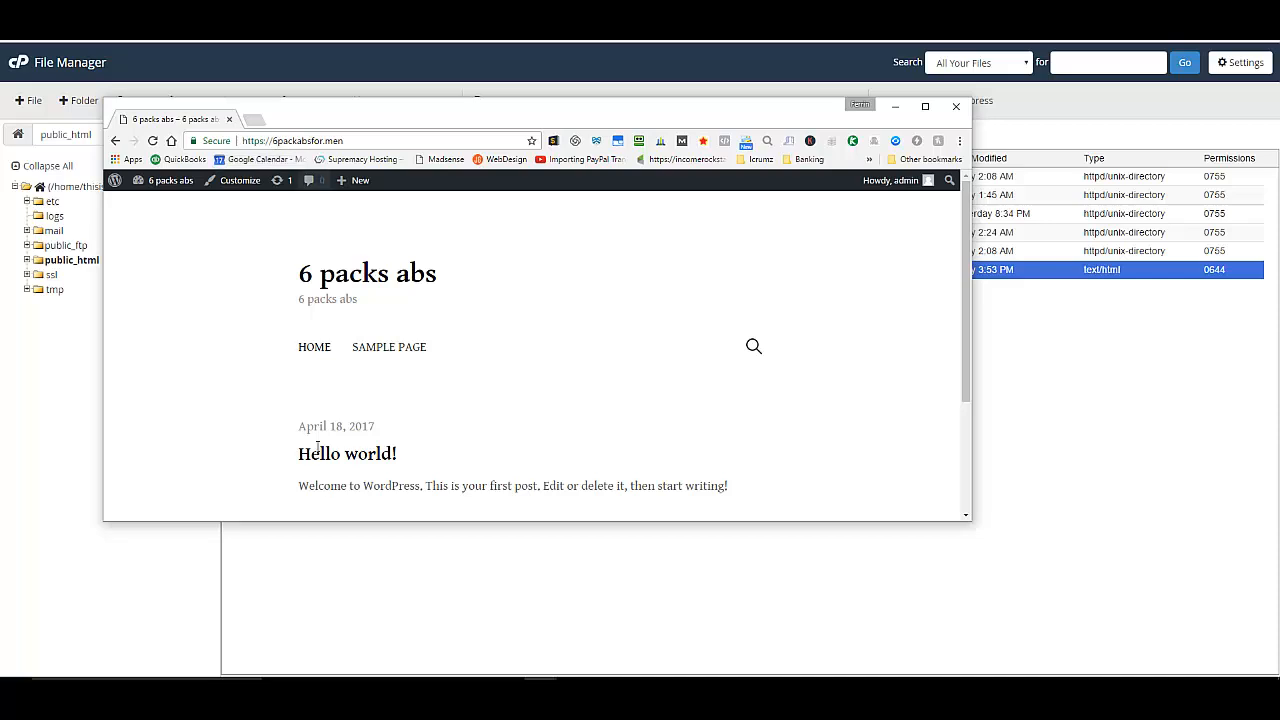
click(409, 678)
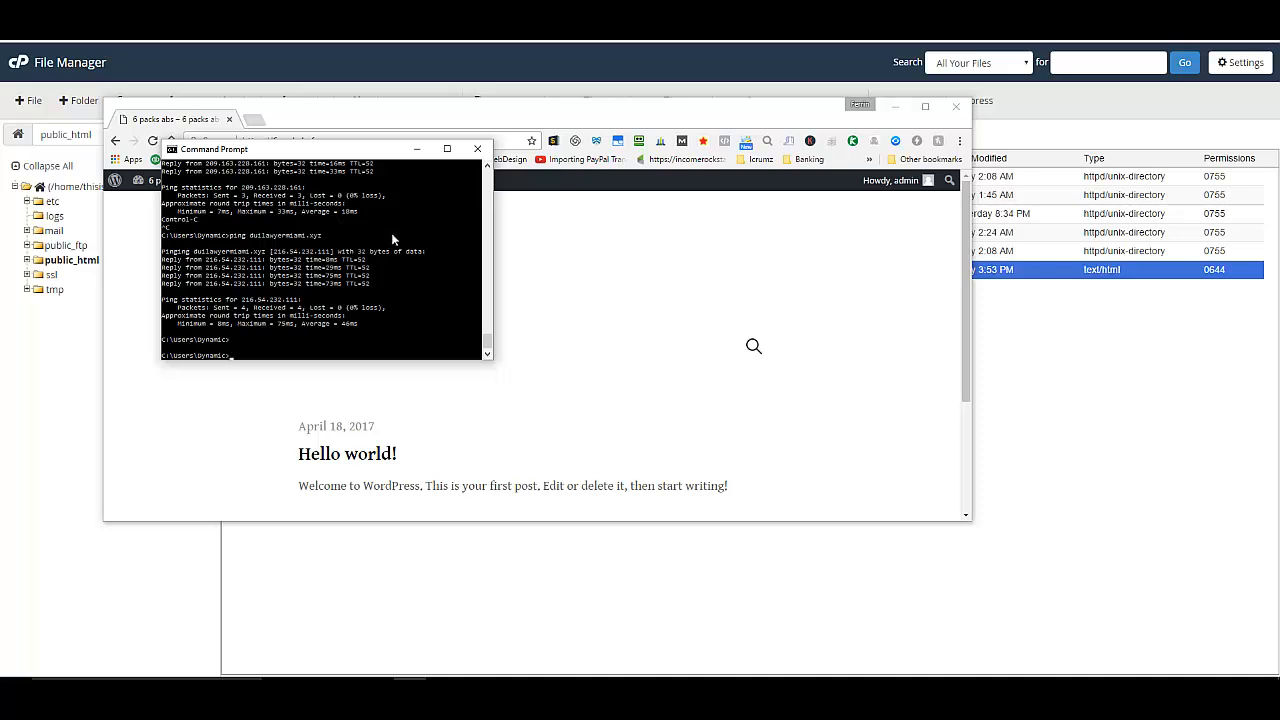
Read the latest ping replies from 209.163.228.161 and move the Command Prompt window to the screen centre.
drag(486, 169, 486, 169)
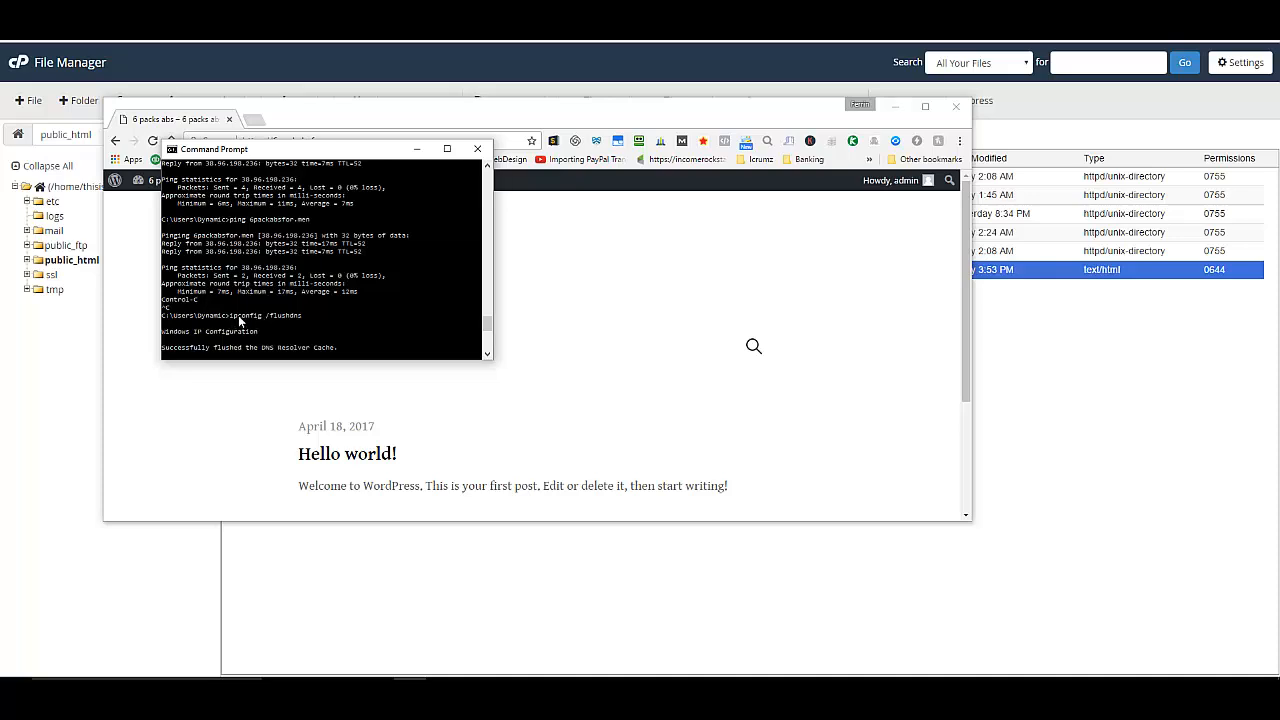
click(487, 355)
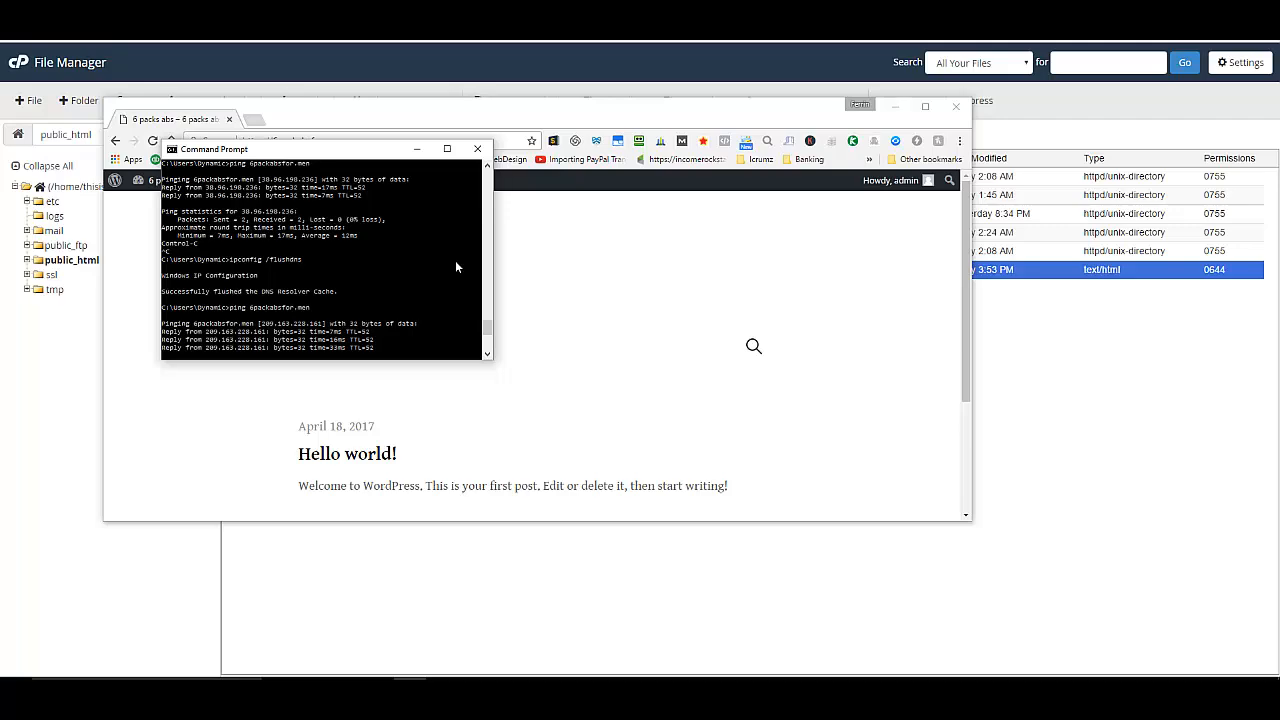
drag(384, 157, 641, 246)
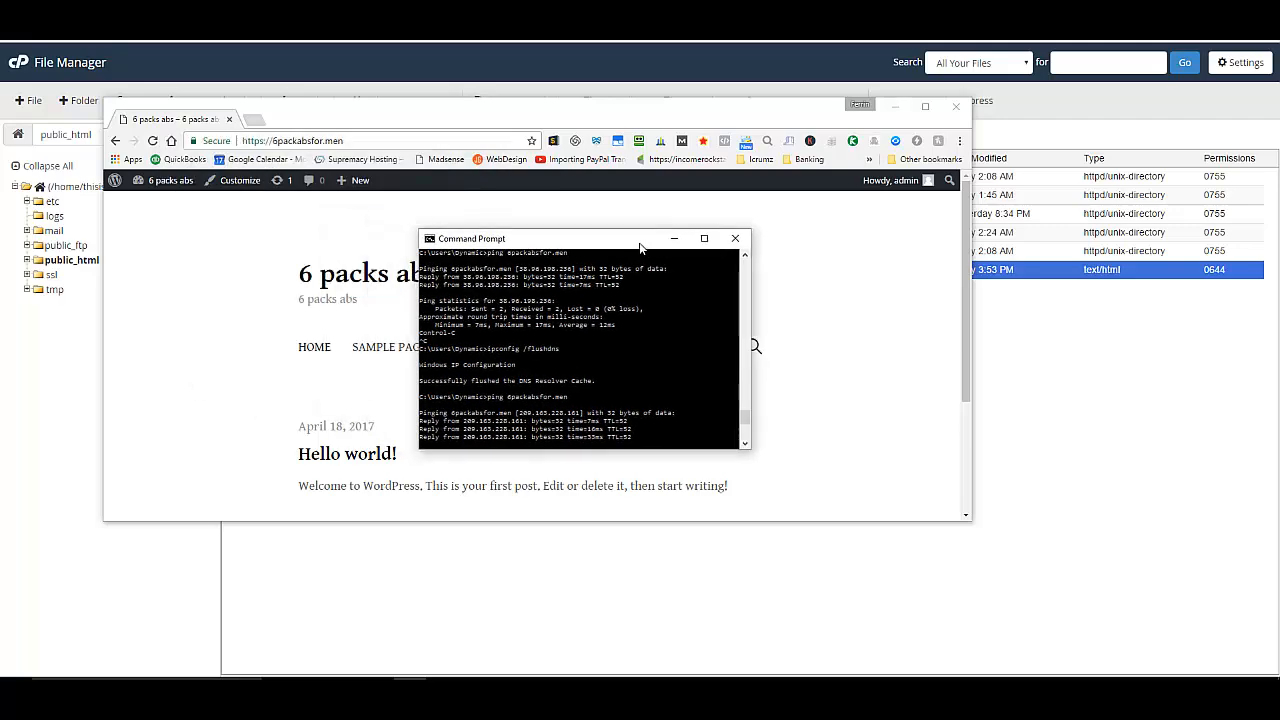